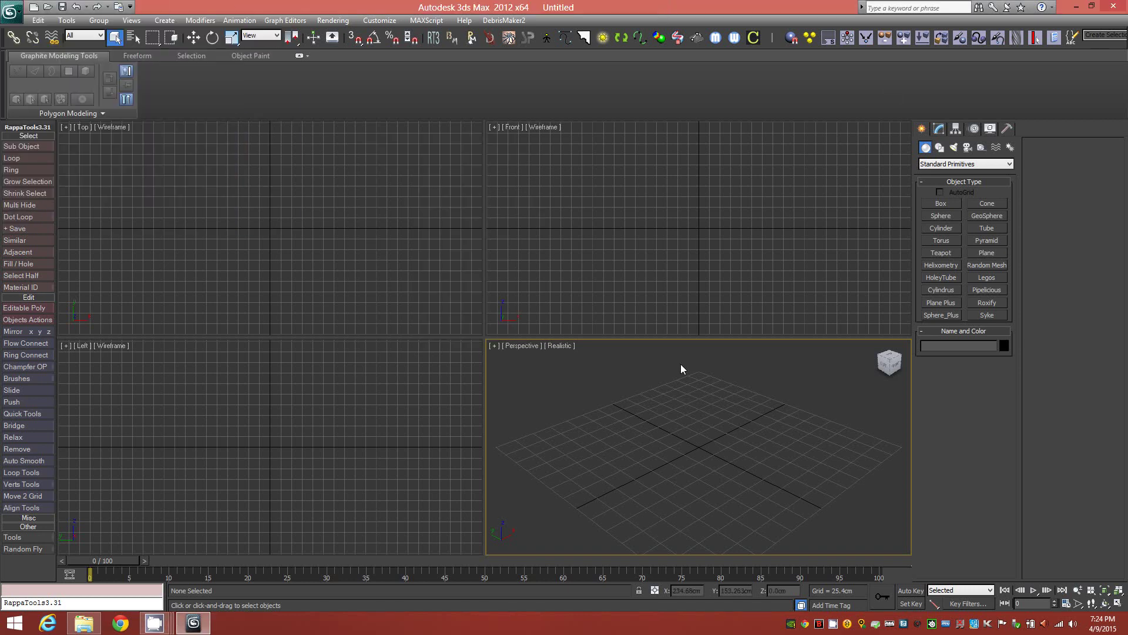
- Maximize the Perspective viewport and pan and orbit it to an oblique view of the empty grid
click(1118, 603)
mouse_move(508, 359)
middle_down()
mouse_move(517, 386)
mouse_move(470, 365)
mouse_move(526, 352)
mouse_move(525, 373)
mouse_move(511, 362)
mouse_move(519, 356)
middle_up()
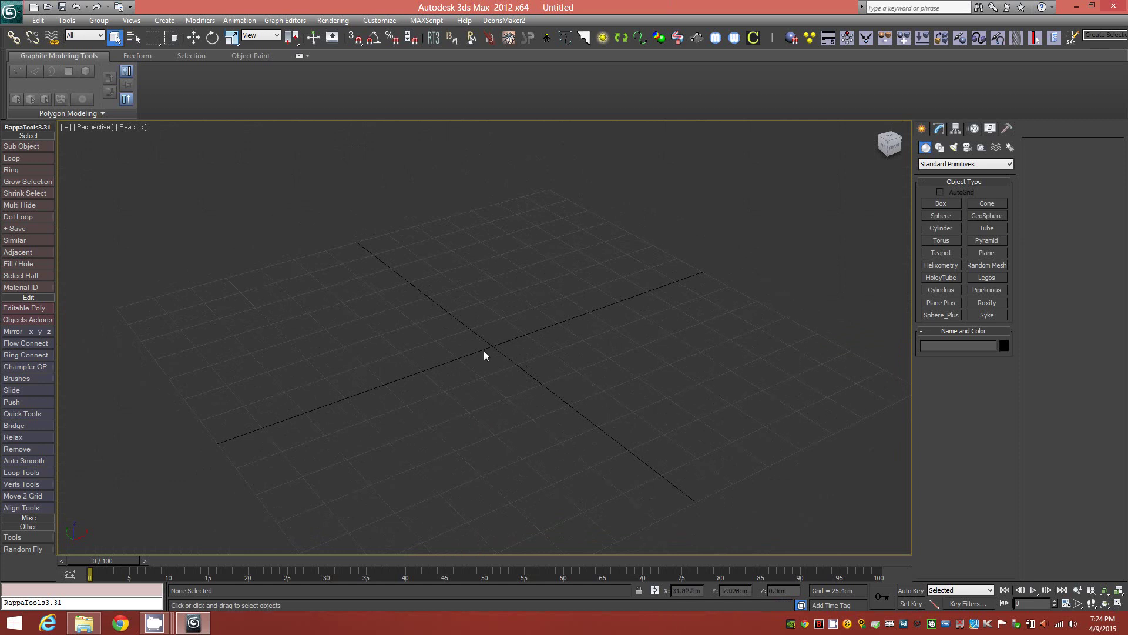
mouse_move(549, 369)
alt+middle_down()
mouse_move(528, 395)
mouse_move(475, 379)
mouse_move(471, 355)
mouse_move(504, 405)
mouse_move(556, 403)
mouse_move(543, 362)
mouse_move(563, 346)
mouse_move(556, 327)
mouse_move(536, 387)
mouse_move(518, 388)
mouse_move(558, 376)
mouse_move(544, 365)
mouse_move(556, 372)
mouse_move(536, 397)
mouse_move(513, 392)
mouse_move(559, 385)
mouse_move(505, 376)
mouse_move(548, 384)
mouse_move(532, 382)
mouse_move(546, 355)
alt+middle_up()
mouse_move(560, 332)
alt+middle_down()
mouse_move(549, 360)
mouse_move(517, 365)
mouse_move(576, 358)
mouse_move(561, 332)
alt+middle_up()
- Create an Extended Primitives Torus Knot with a Circle base curve at the grid centre
click(1010, 164)
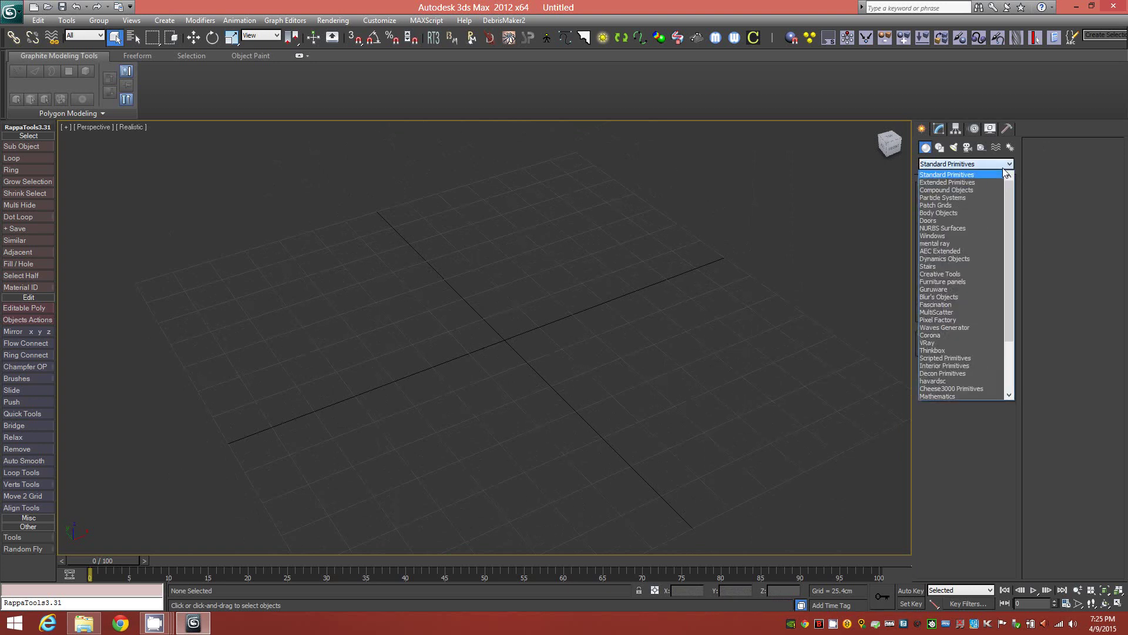
click(985, 180)
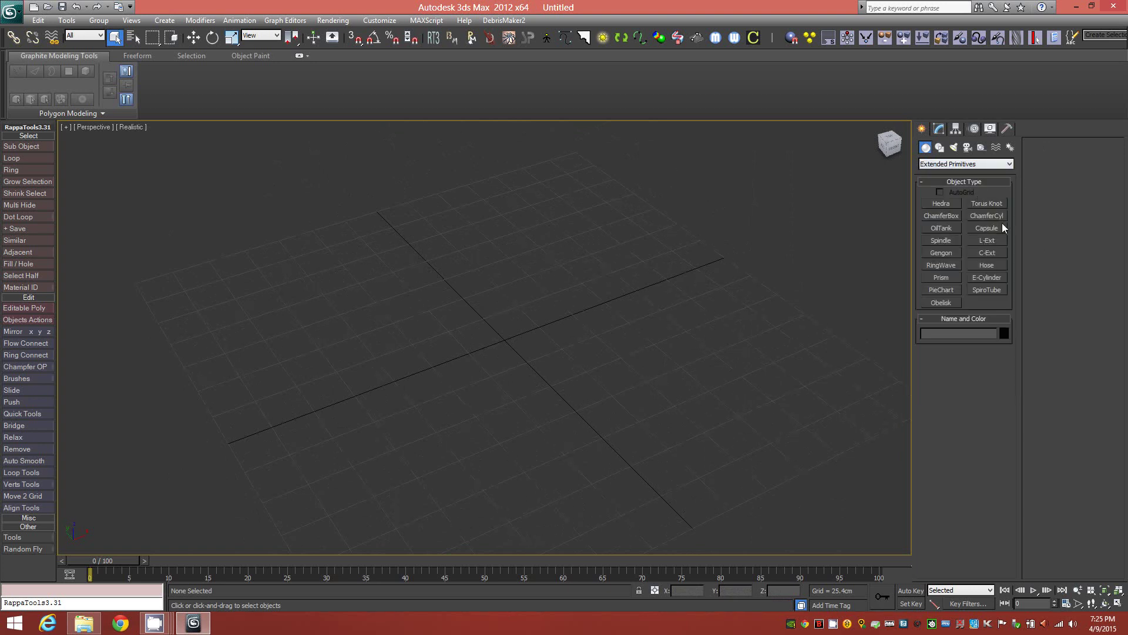
click(982, 203)
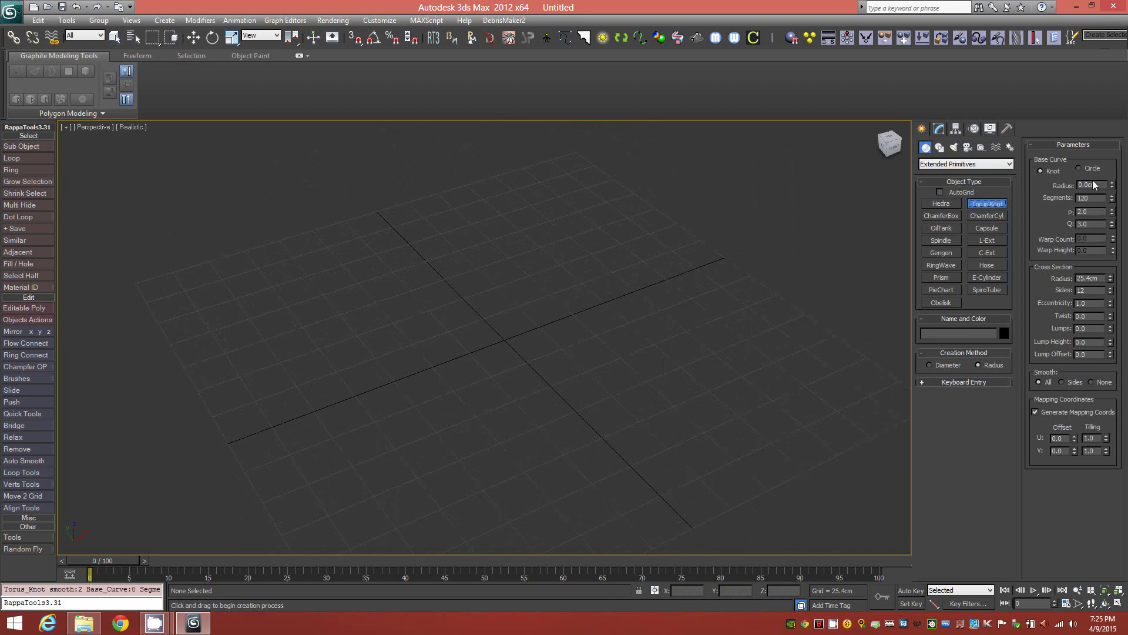
click(1080, 168)
drag(506, 337, 625, 436)
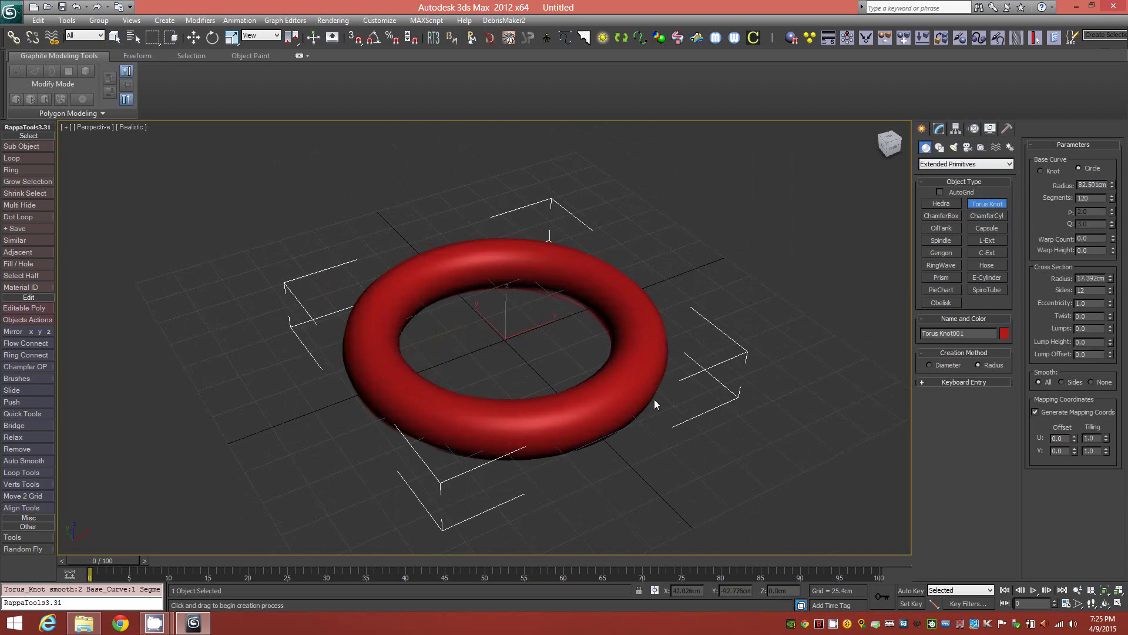
key(j)
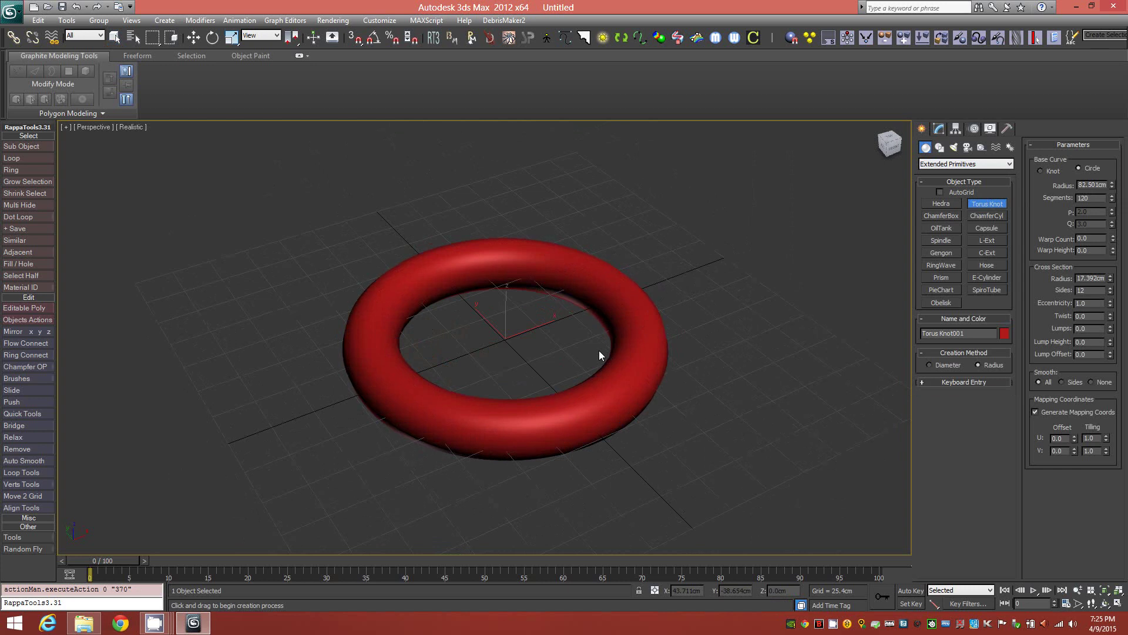
- Orbit to view the torus from lower and turn on Edged Faces with F4
mouse_move(547, 358)
alt+middle_down()
mouse_move(542, 388)
mouse_move(513, 376)
mouse_move(551, 327)
mouse_move(551, 282)
mouse_move(553, 379)
mouse_move(520, 376)
mouse_move(556, 365)
alt+middle_up()
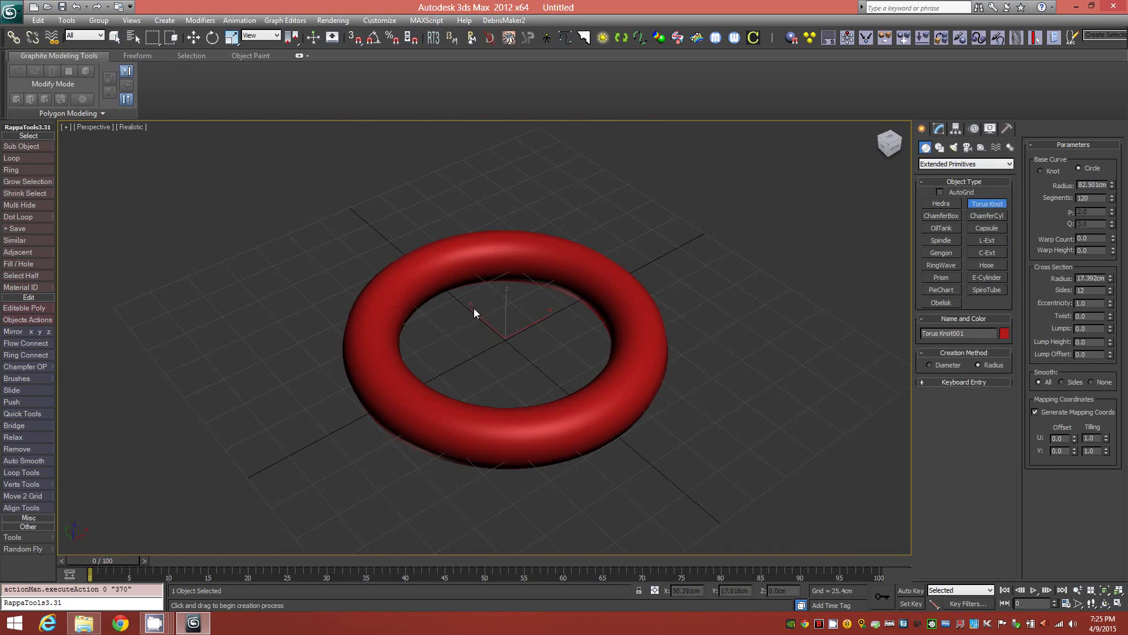
mouse_move(598, 369)
alt+middle_down()
mouse_move(574, 407)
mouse_move(552, 405)
mouse_move(592, 386)
mouse_move(581, 374)
alt+middle_up()
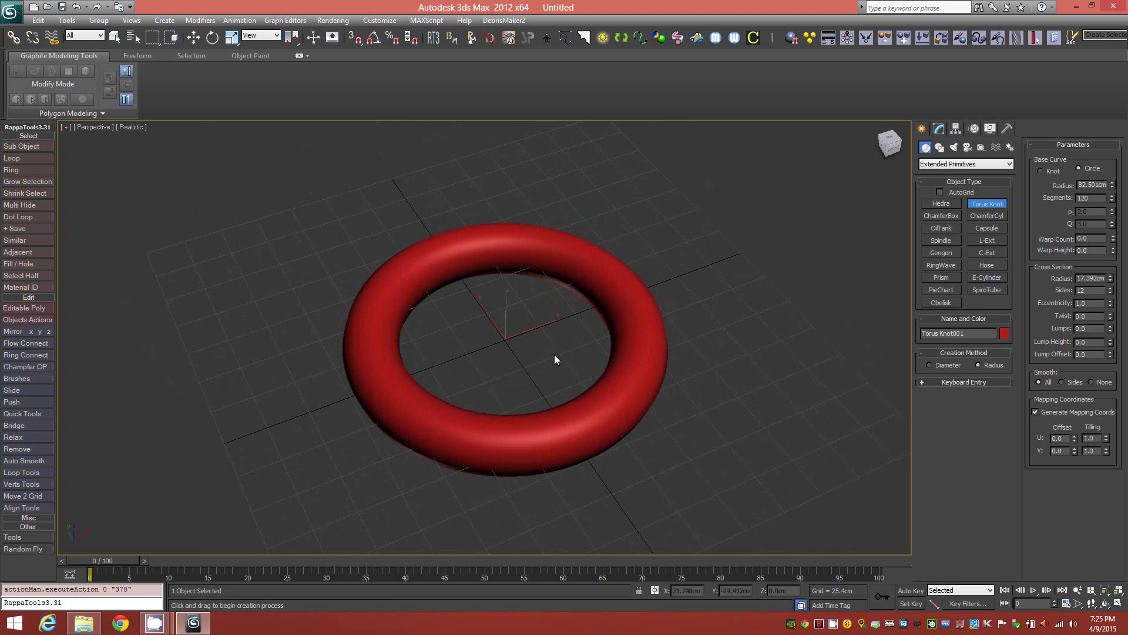
mouse_move(558, 348)
alt+middle_down()
mouse_move(566, 353)
mouse_move(552, 376)
mouse_move(569, 350)
alt+middle_up()
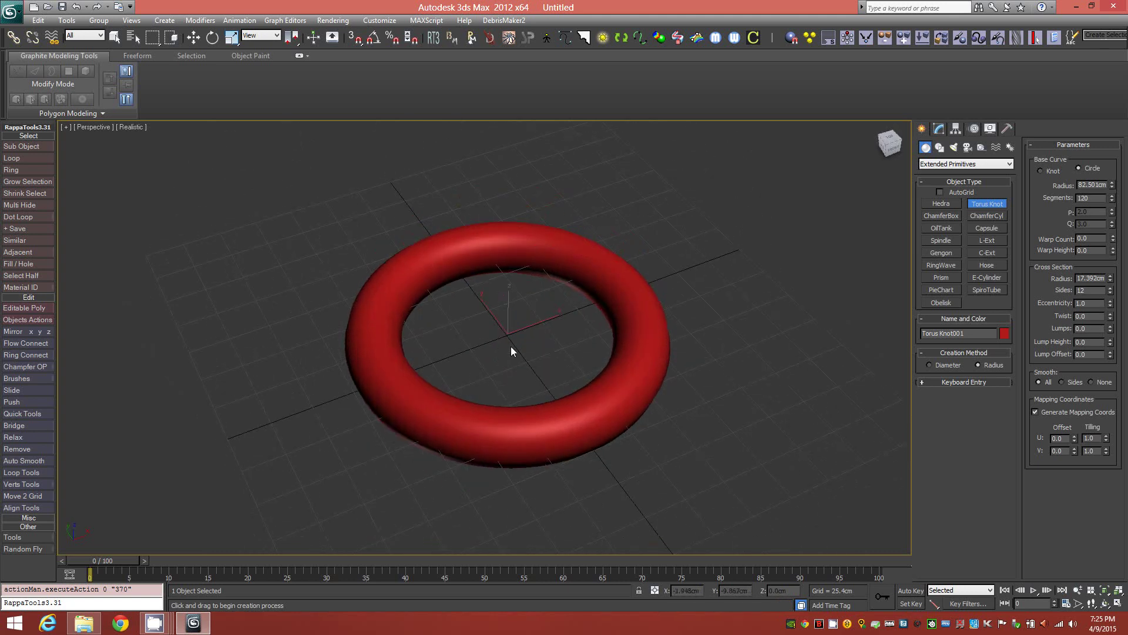
key(F4)
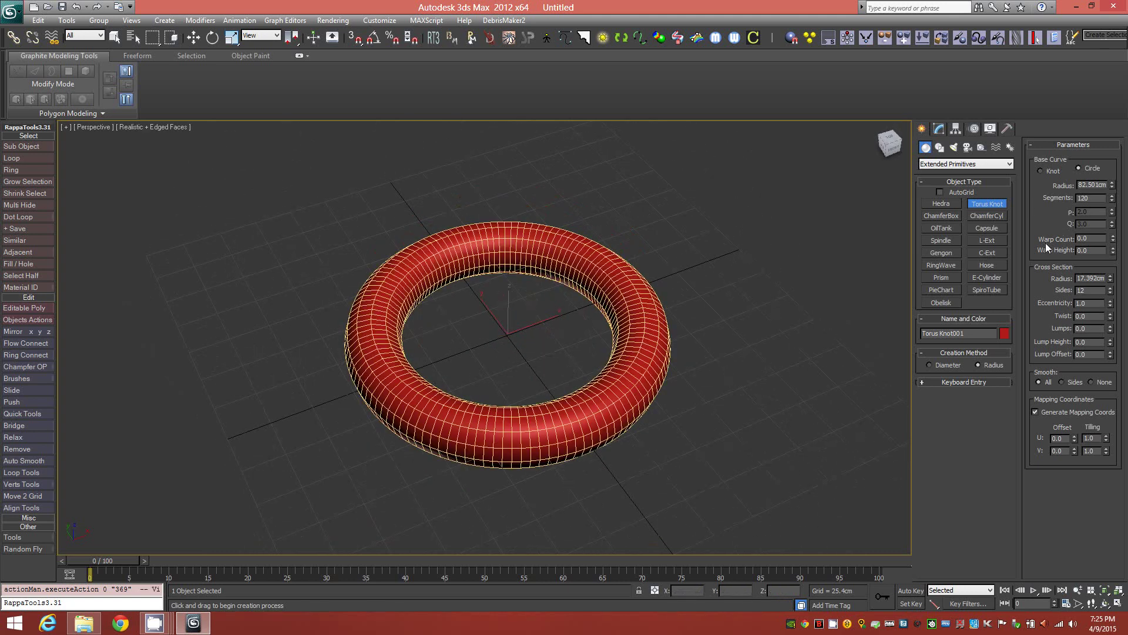
alt+middle_drag(595, 281, 590, 316)
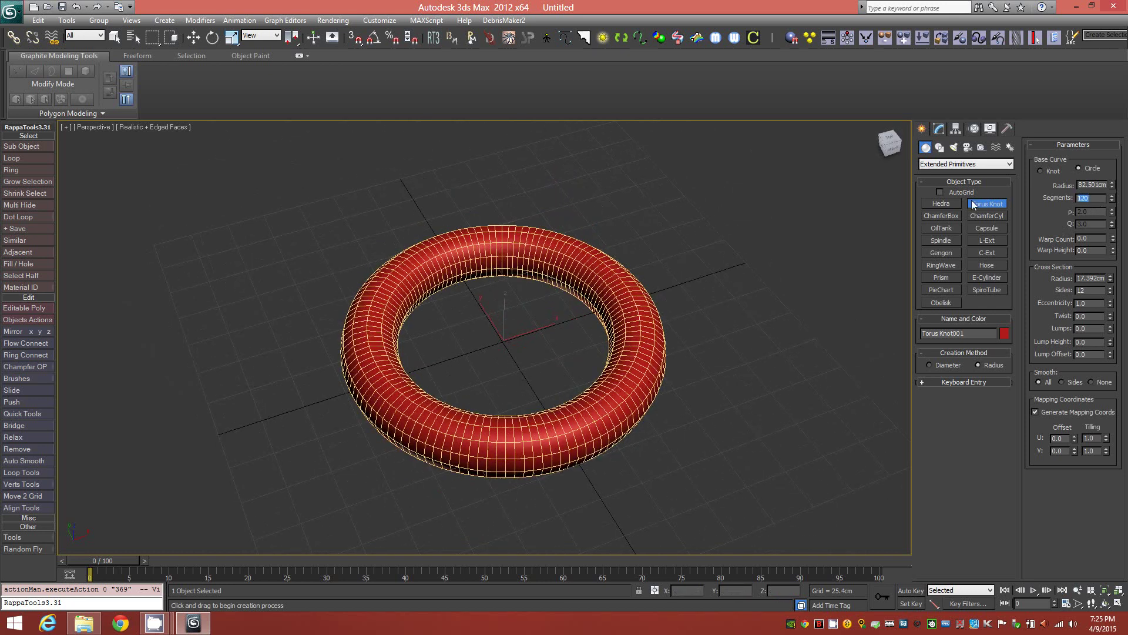
- Set the torus knot to 22 segments and 4 sides
text(225)
key(BackSpace)
key(BackSpace)
drag(1092, 289, 1079, 289)
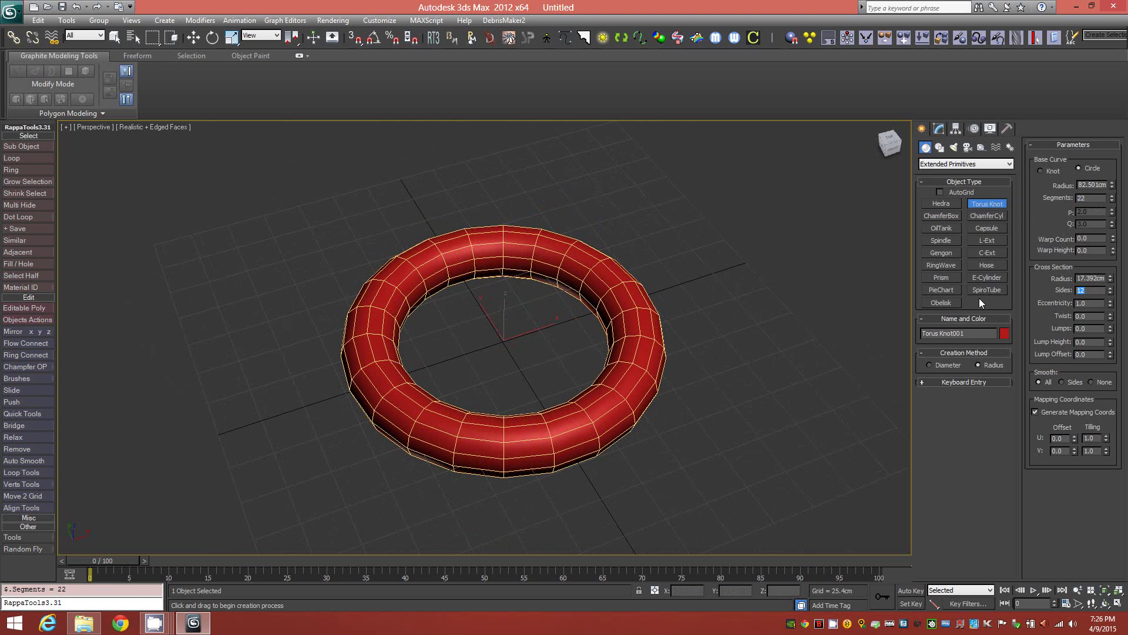
text(4)
click(1102, 304)
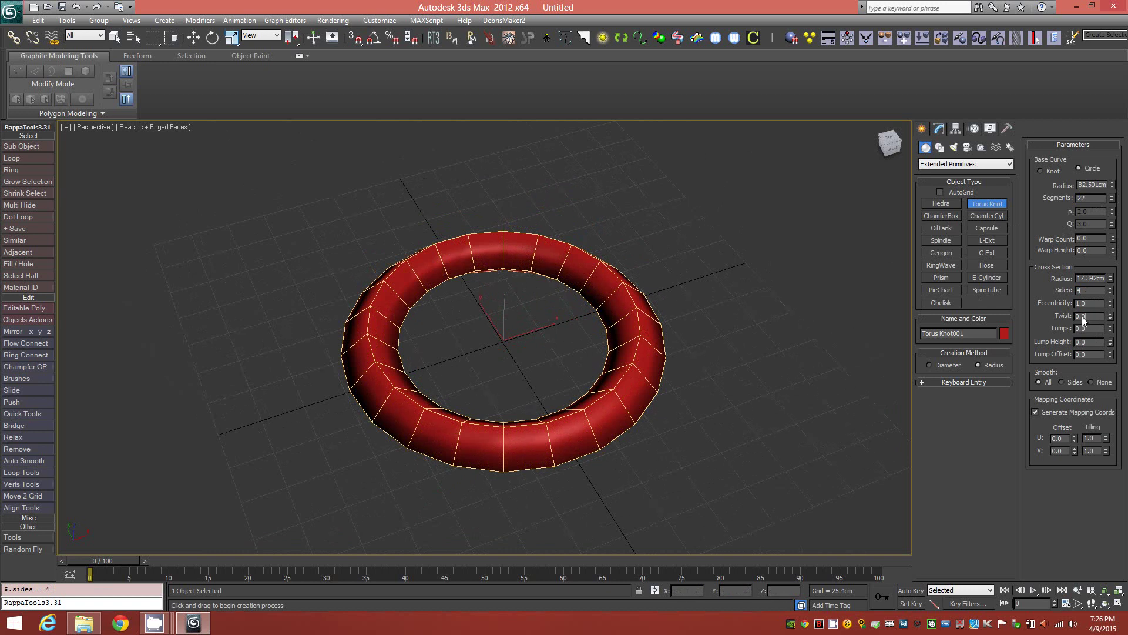
- Set the Twist to 0.5 and orbit to inspect the resulting seam
text(1.)
key(Return)
click(1100, 328)
alt+middle_drag(569, 351, 613, 351)
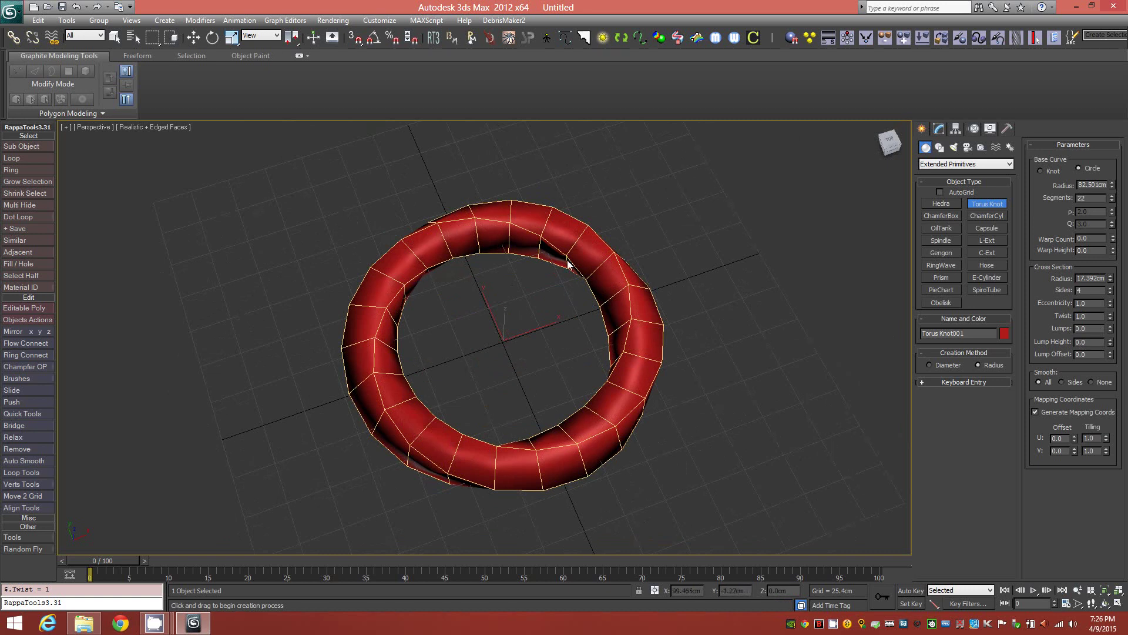
mouse_move(595, 324)
alt+middle_down()
mouse_move(590, 362)
mouse_move(525, 344)
mouse_move(561, 297)
mouse_move(587, 343)
alt+middle_up()
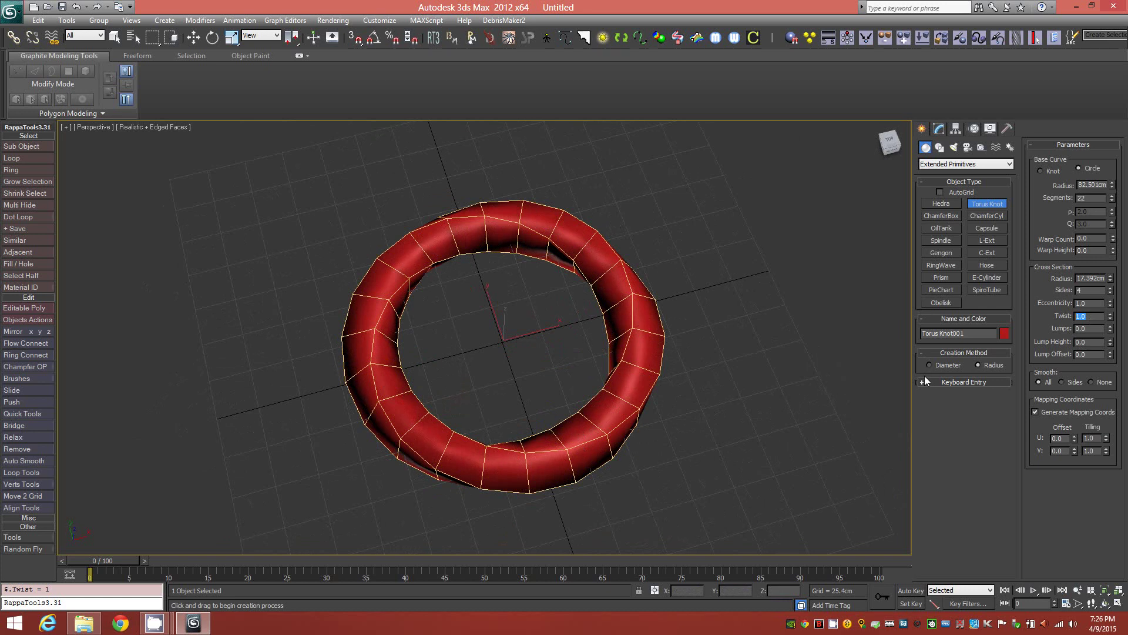
text(0.5)
key(Return)
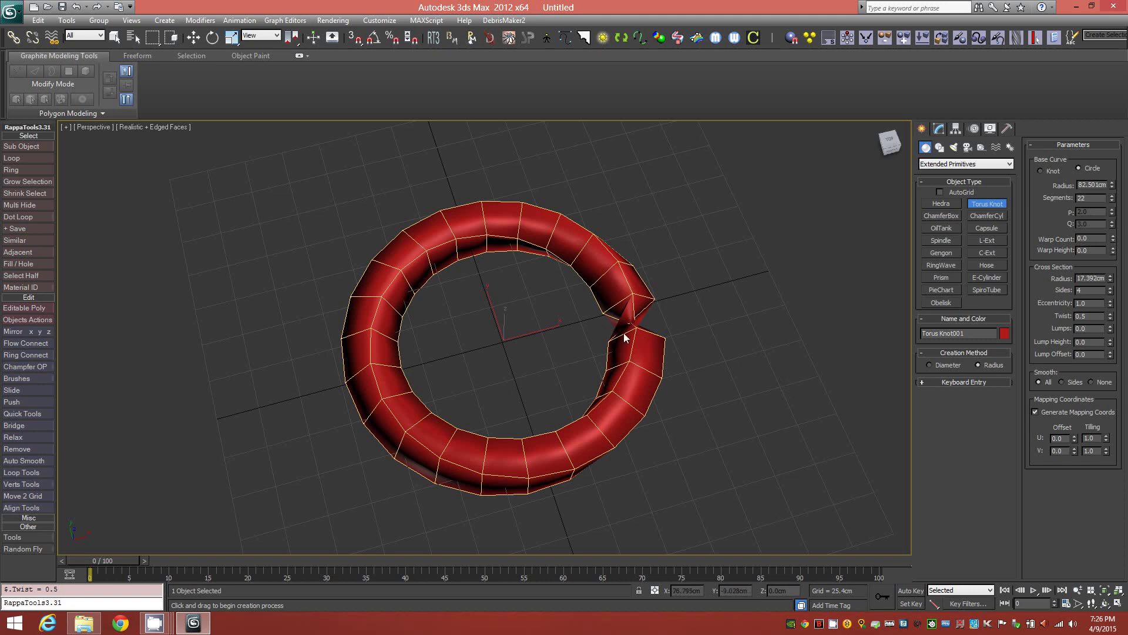
alt+middle_drag(631, 346, 623, 392)
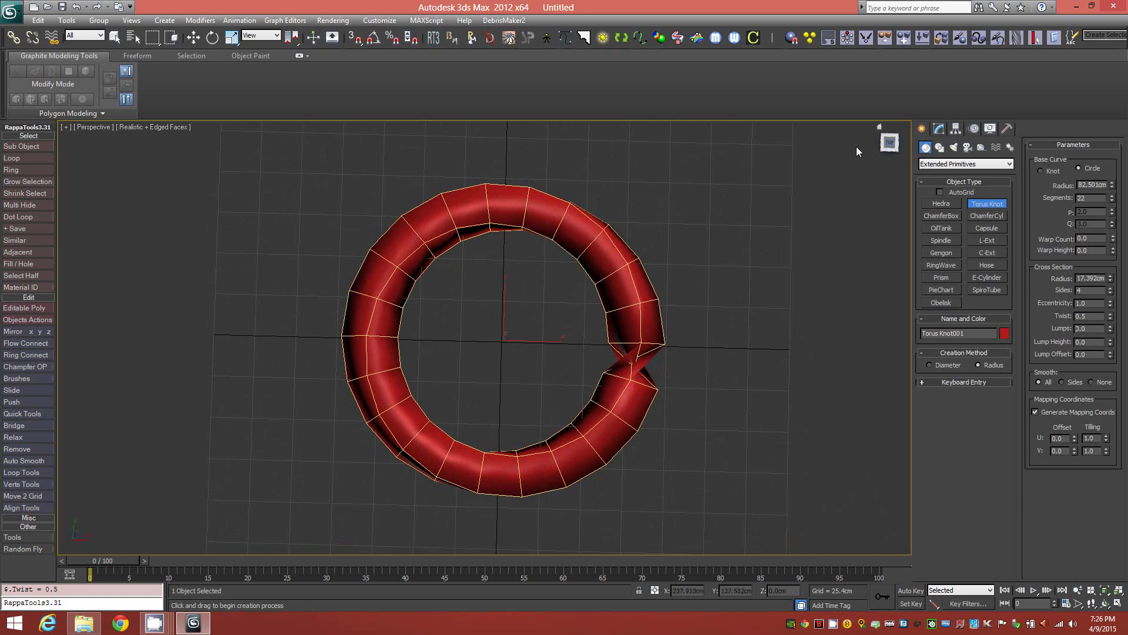
- Add an Edit Poly modifier and delete the four polygons at the mismatched seam
click(68, 113)
click(49, 154)
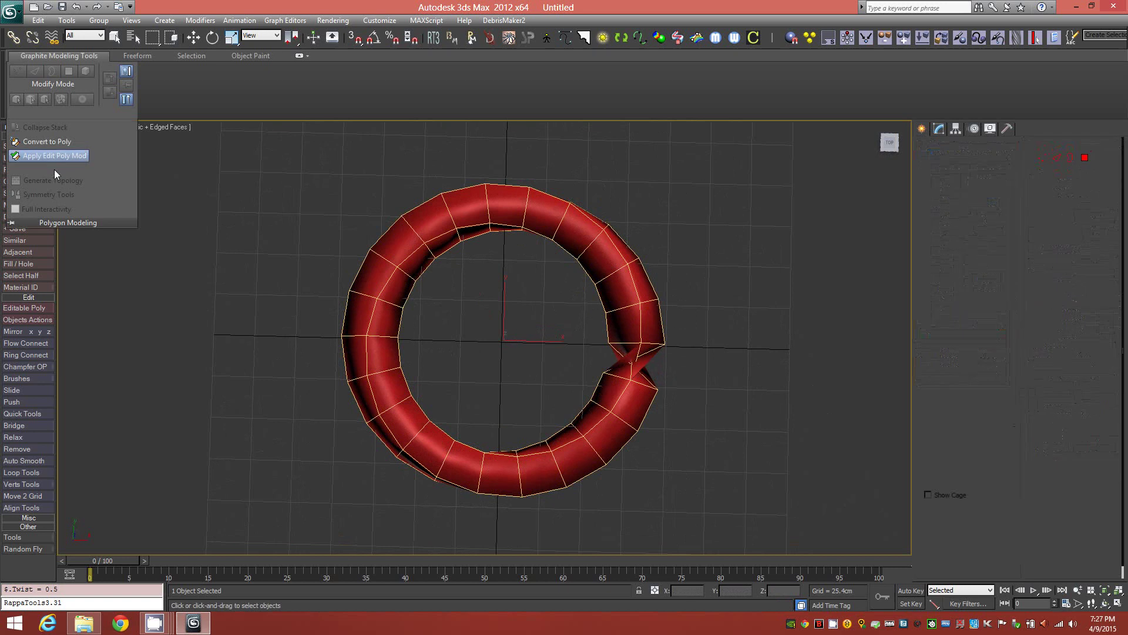
click(1085, 157)
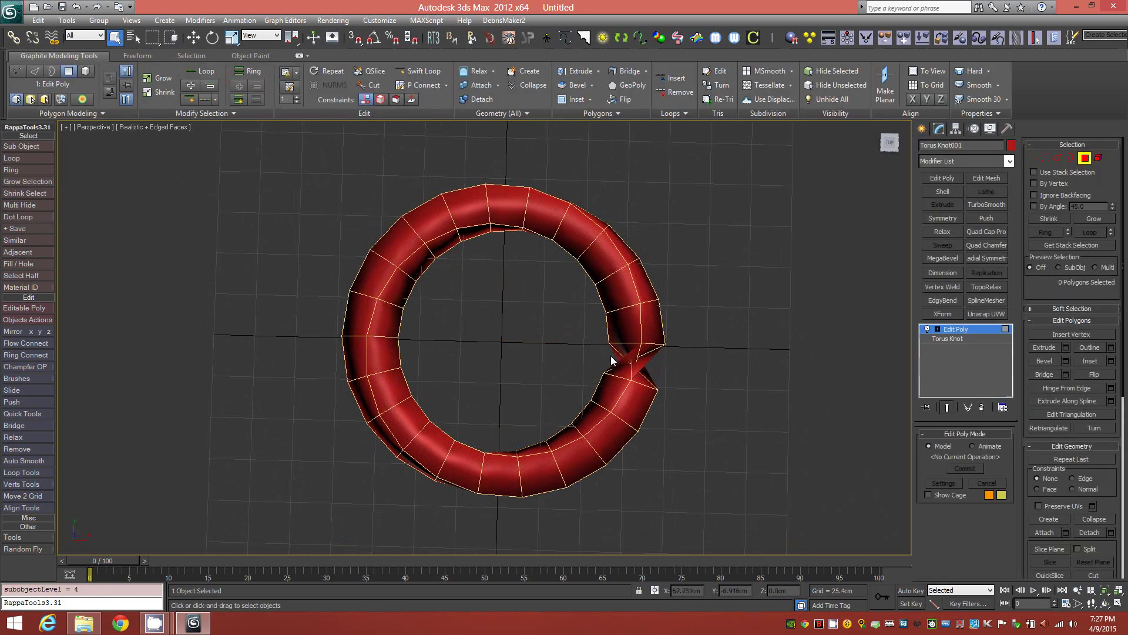
drag(611, 355, 661, 368)
key(Delete)
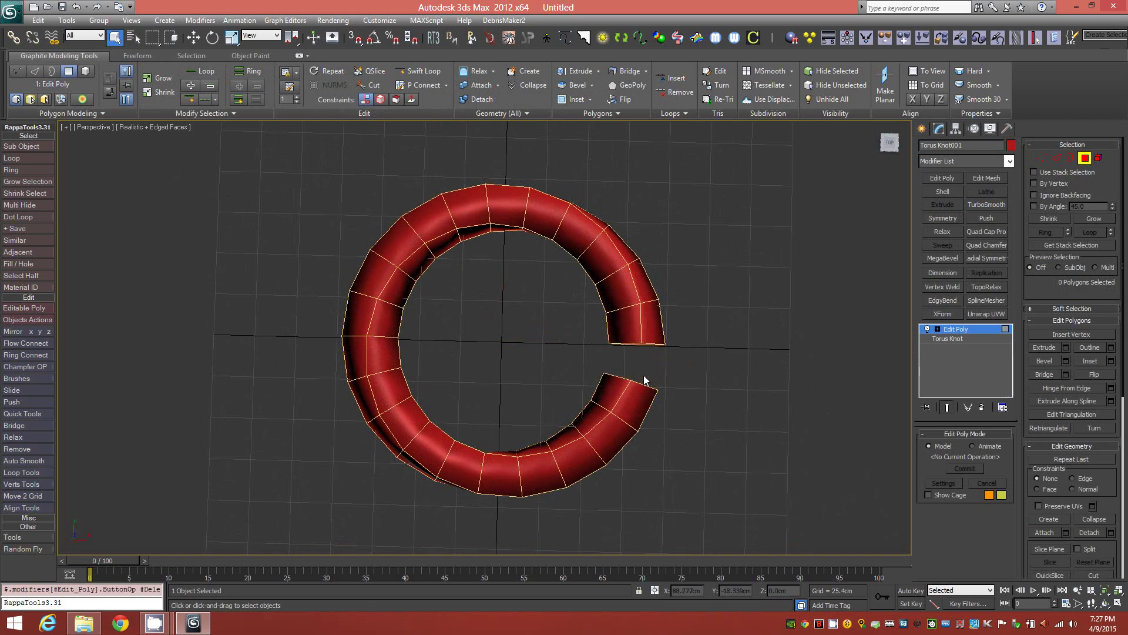
- Bridge the two open border loops to close the gap, then apply Smooth 30
key(3)
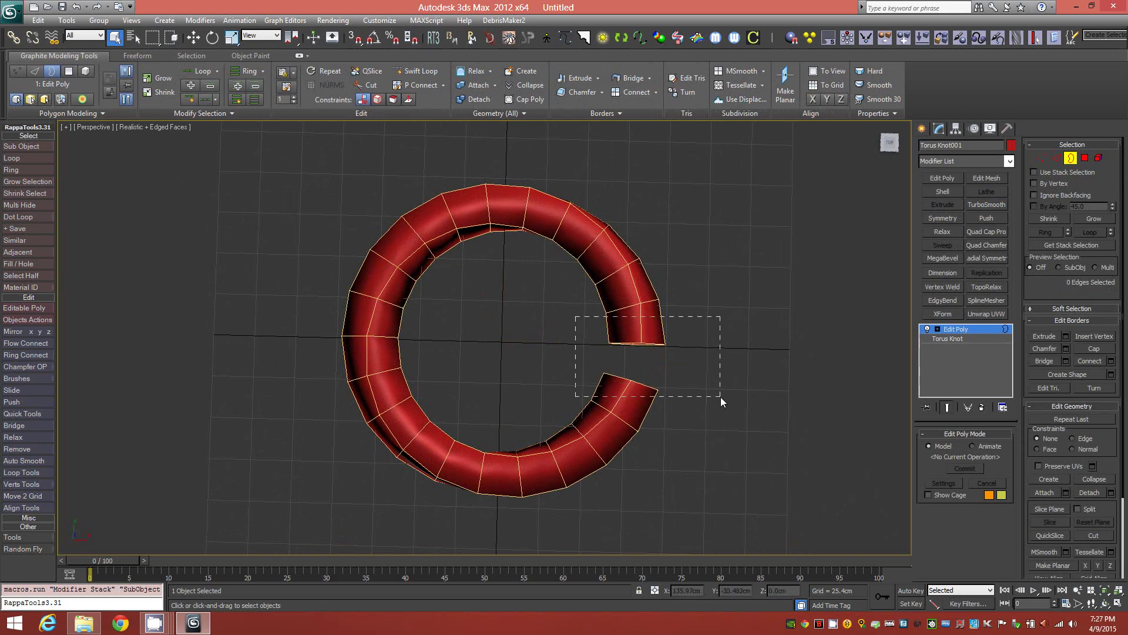
drag(720, 397, 622, 398)
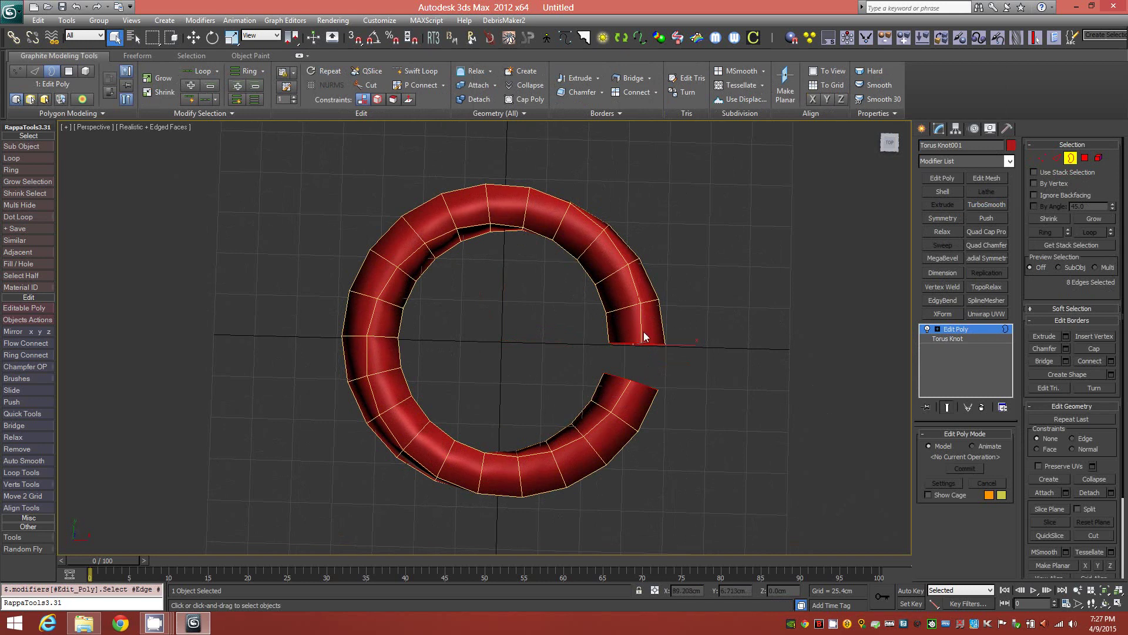
click(632, 77)
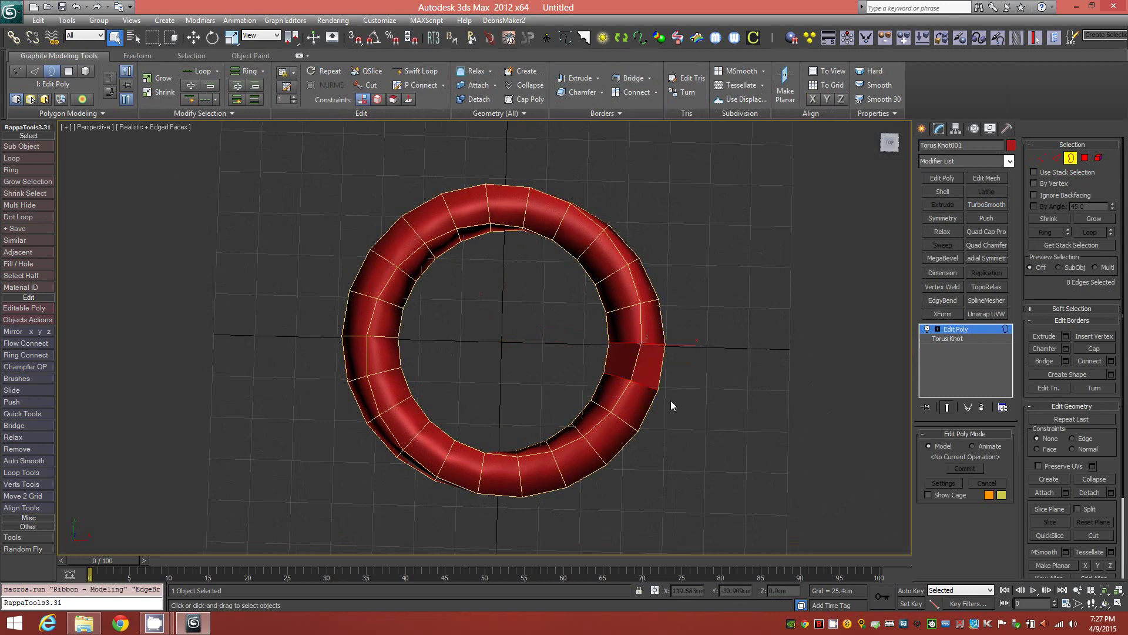
alt+middle_drag(657, 391, 678, 337)
click(1071, 157)
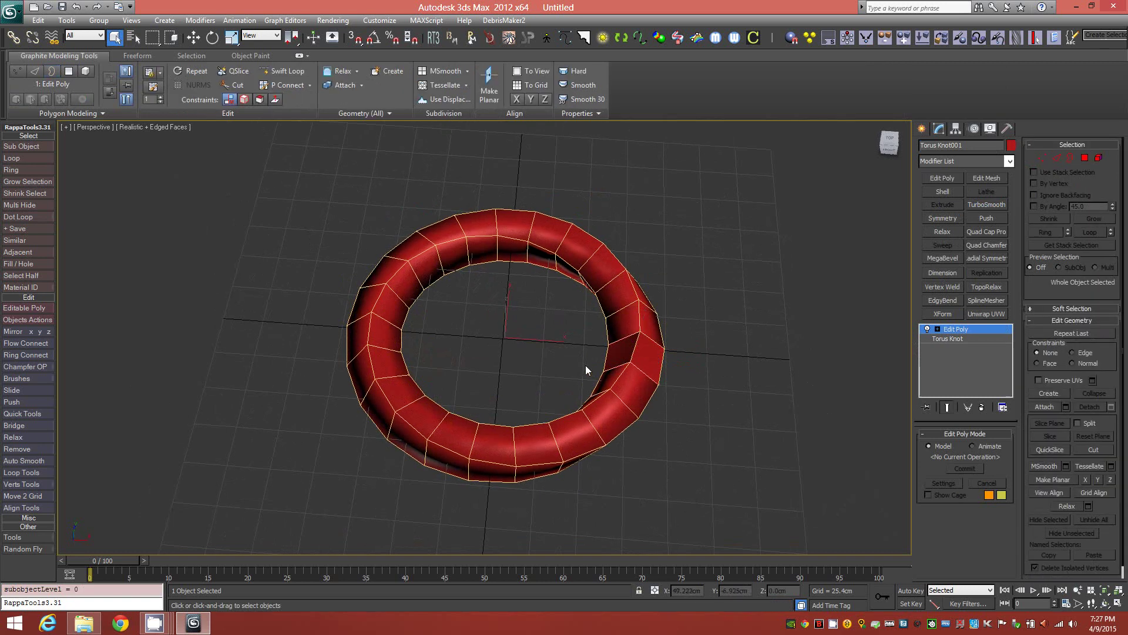
alt+middle_drag(593, 370, 537, 422)
click(586, 100)
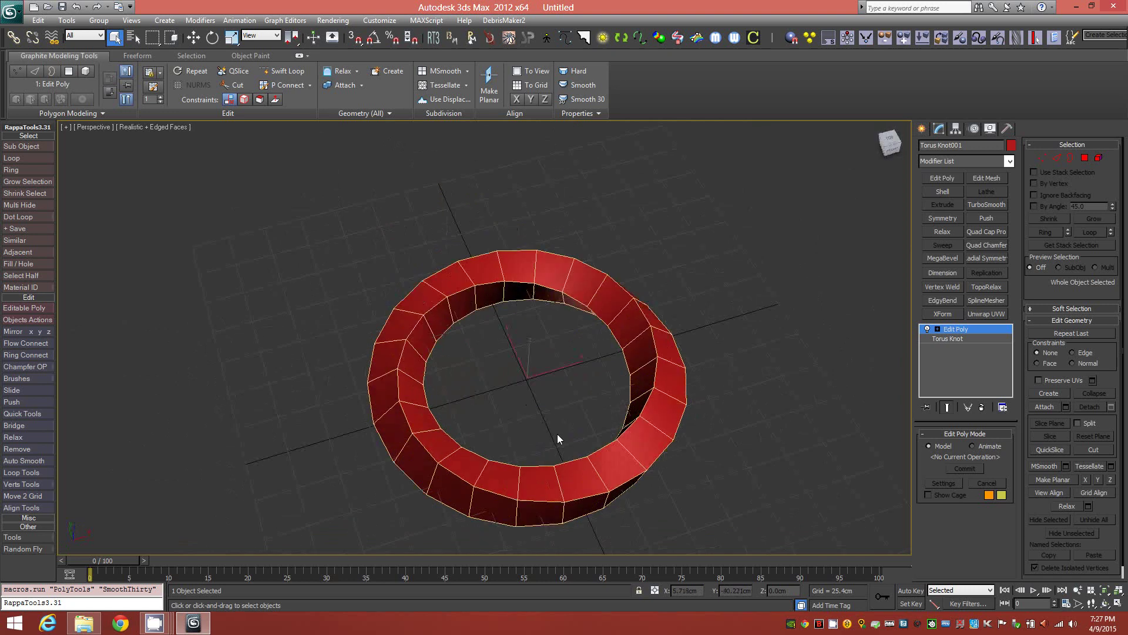
alt+middle_drag(597, 418, 537, 268)
alt+middle_drag(599, 354, 578, 377)
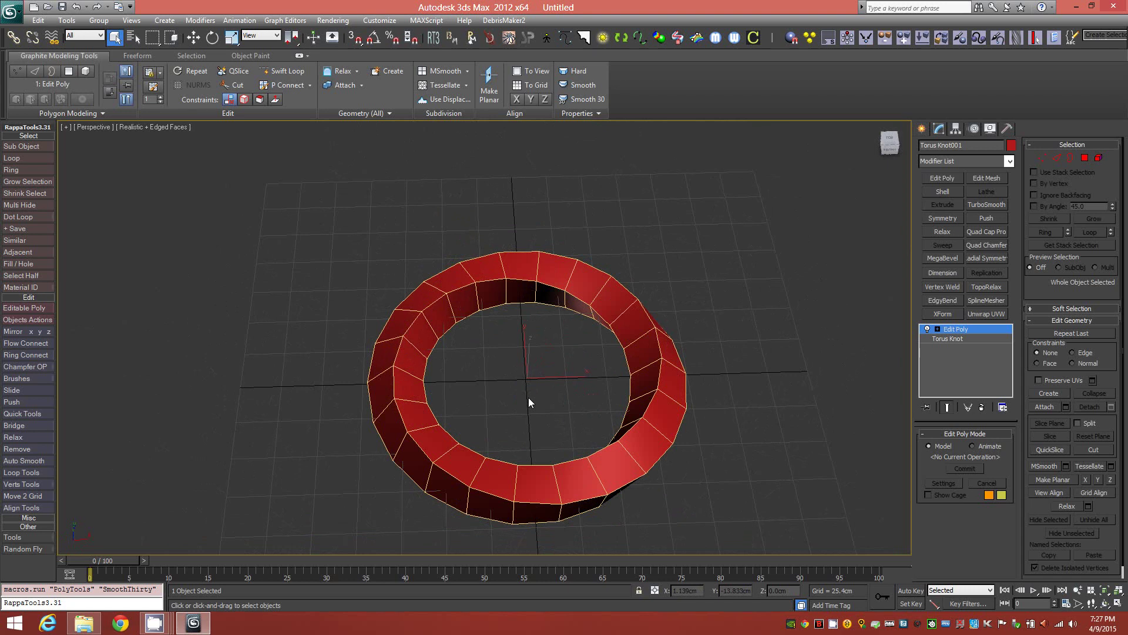
alt+middle_drag(566, 366, 603, 356)
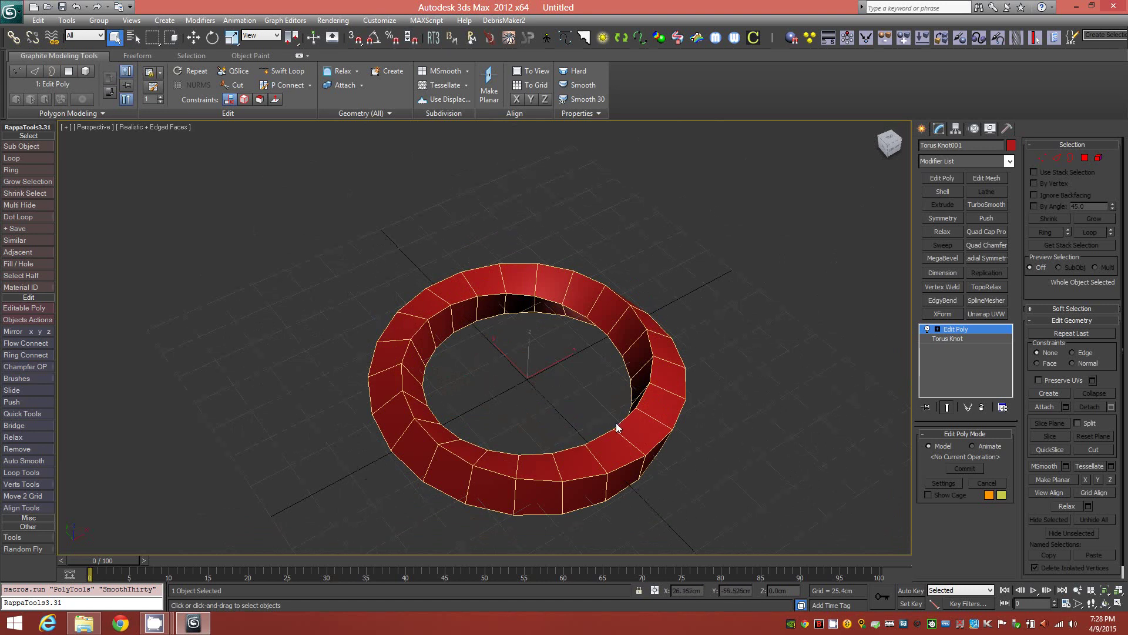
alt+middle_drag(616, 427, 582, 405)
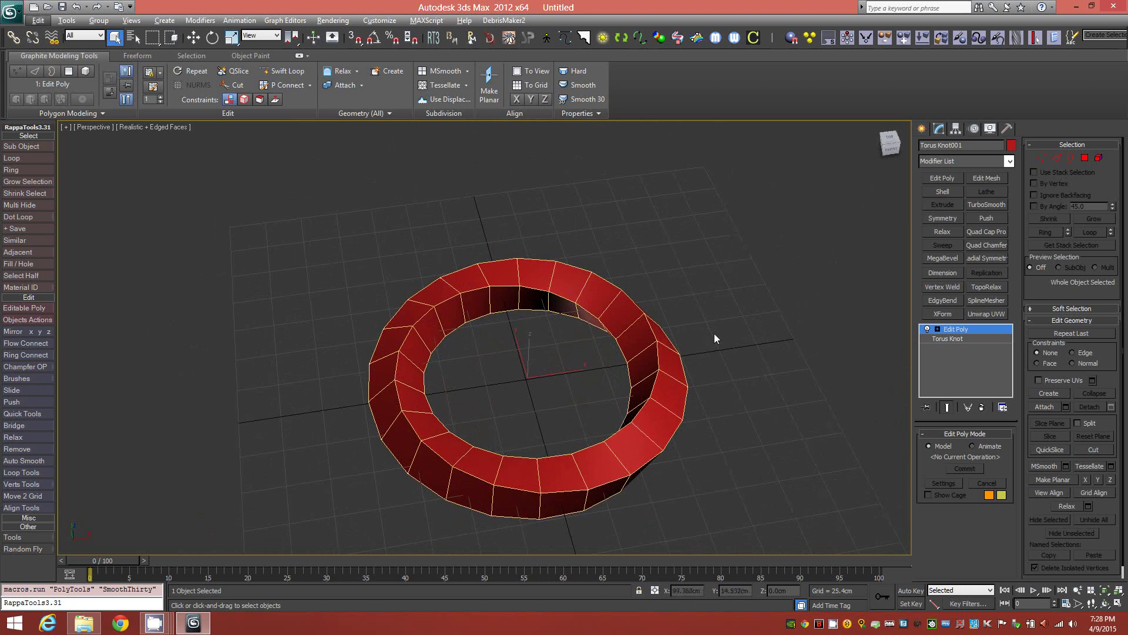
- Ring-select a 44-polygon loop and detach it as a separate object
key(4)
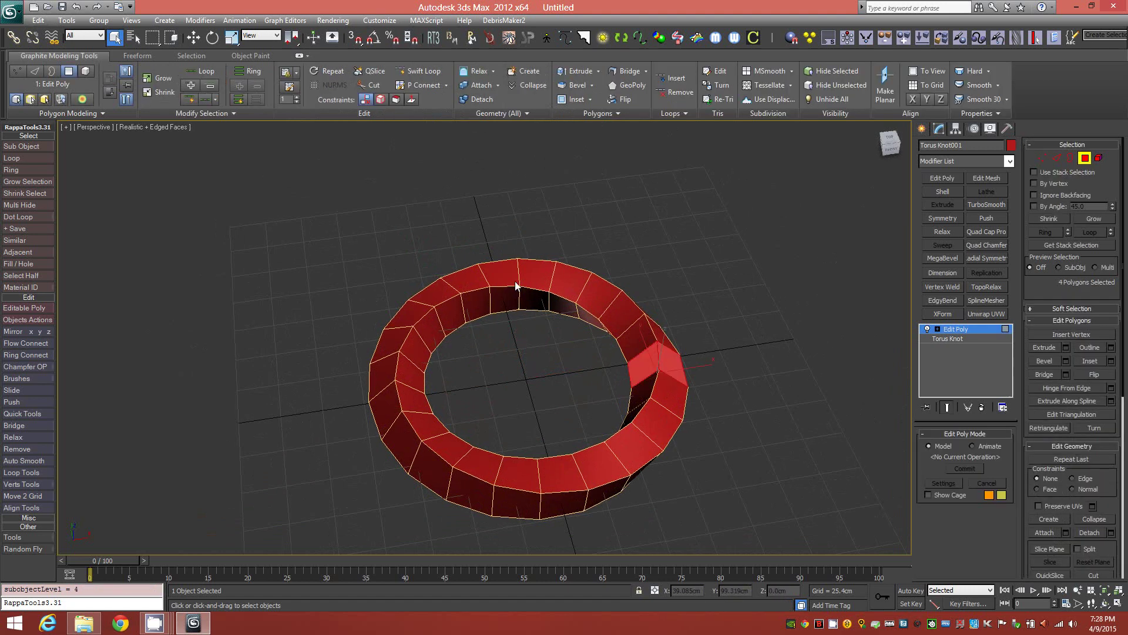
click(645, 336)
shift+click(624, 329)
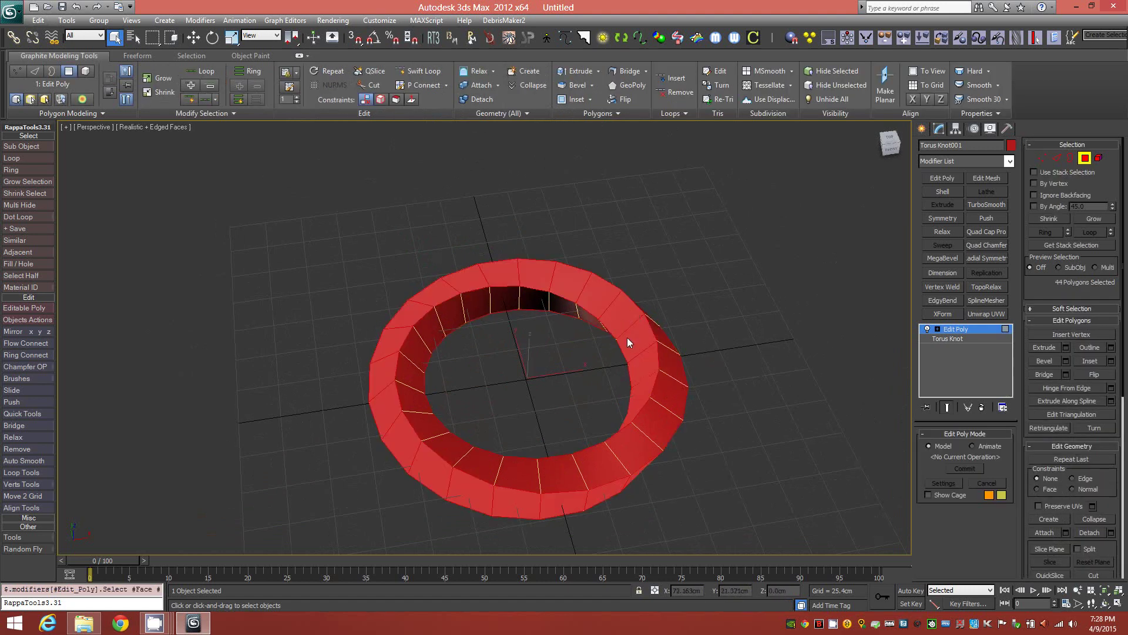
mouse_move(618, 336)
alt+middle_down()
mouse_move(608, 389)
mouse_move(587, 332)
mouse_move(618, 304)
mouse_move(605, 266)
mouse_move(594, 355)
mouse_move(593, 329)
mouse_move(650, 327)
mouse_move(577, 301)
mouse_move(595, 357)
mouse_move(598, 344)
alt+middle_up()
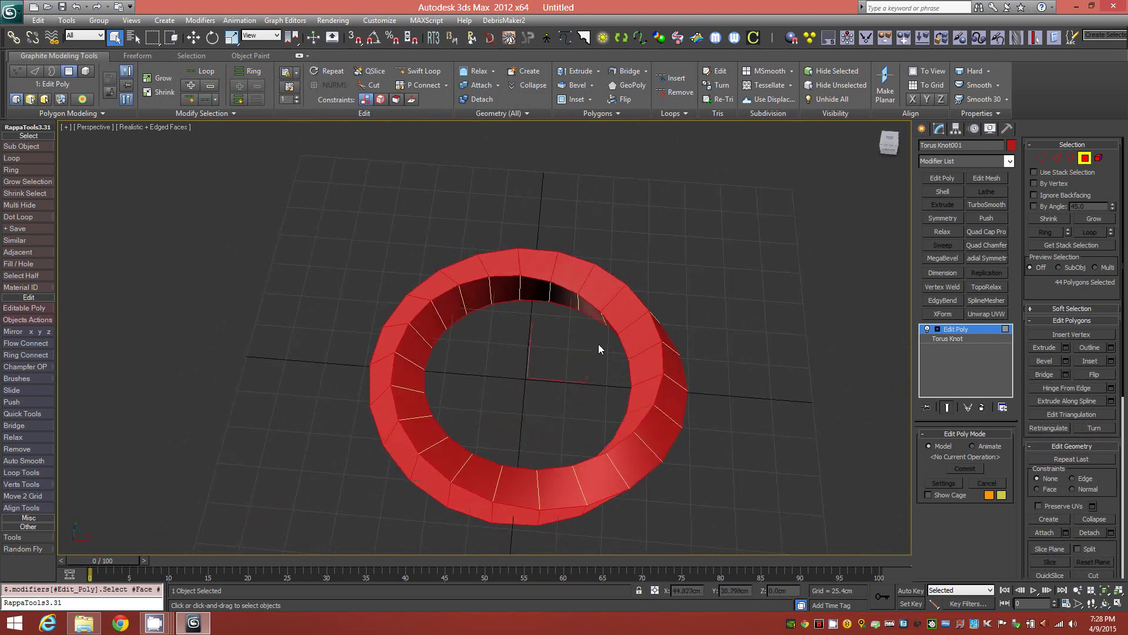
click(1086, 532)
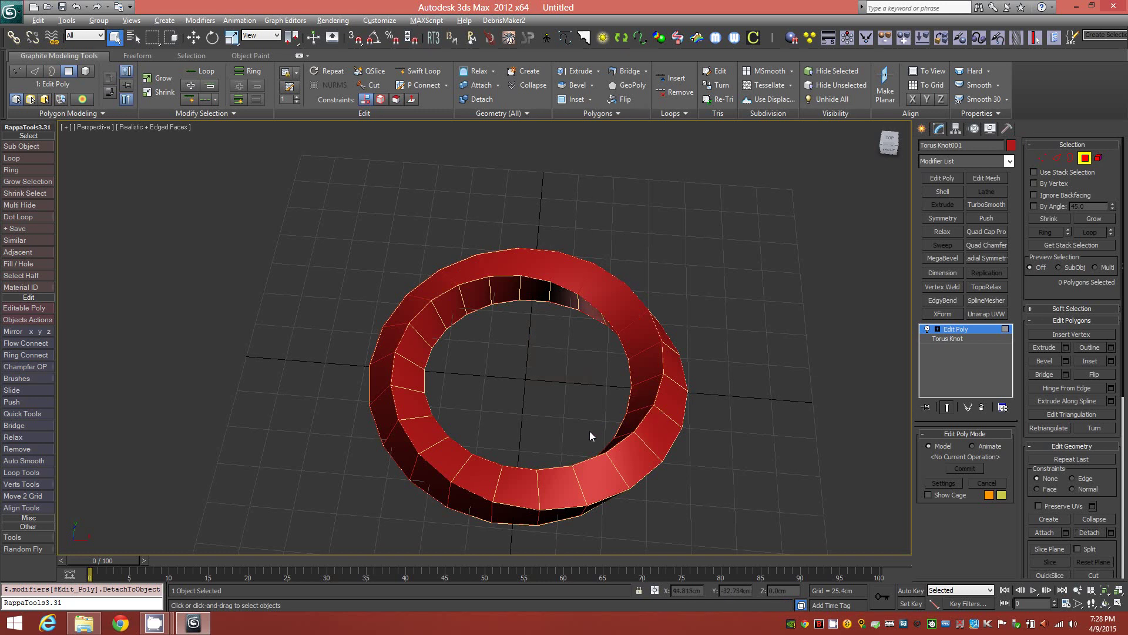
mouse_move(589, 436)
alt+middle_down()
mouse_move(569, 390)
mouse_move(585, 423)
alt+middle_up()
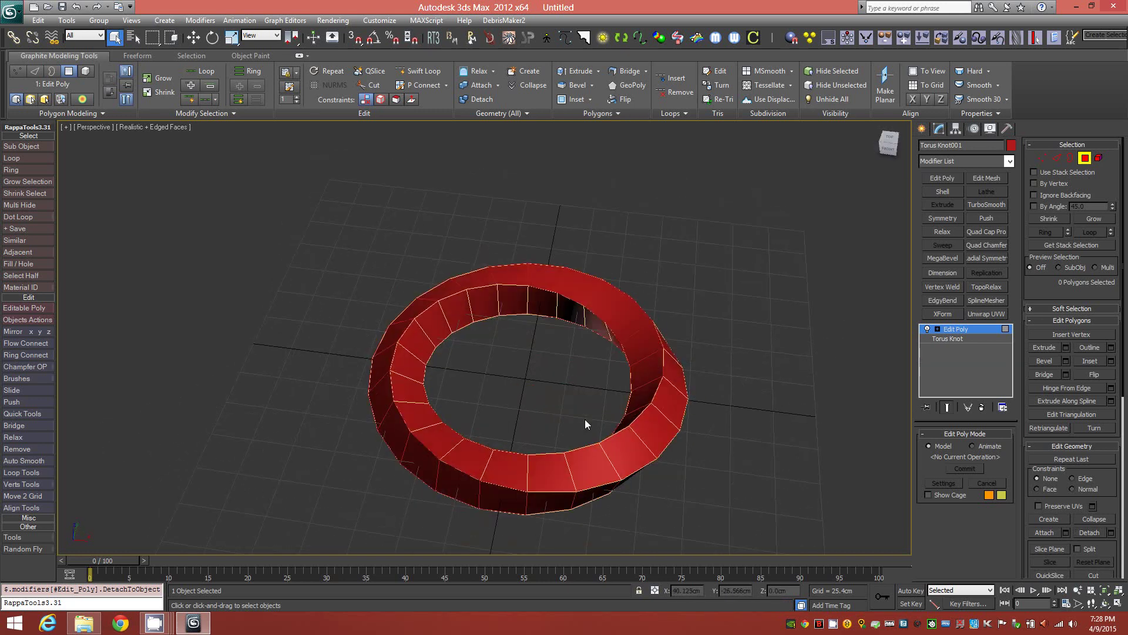
click(1085, 158)
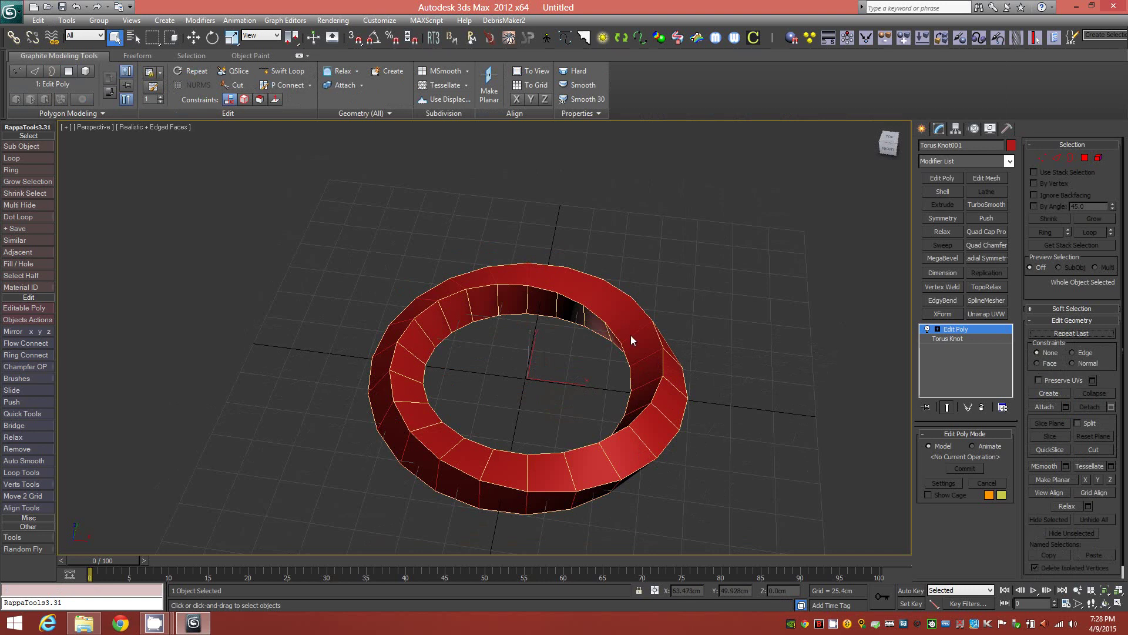
- Add a Push modifier to Torus Knot001 with a Push Value of 10cm
click(990, 217)
double_click(987, 449)
text(10)
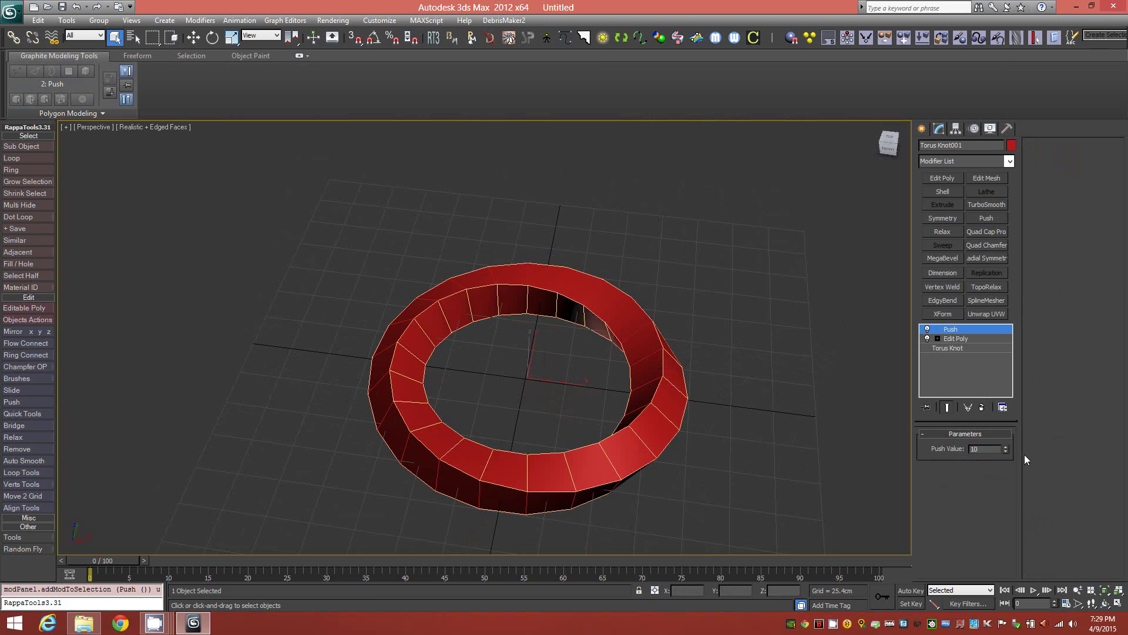
key(Return)
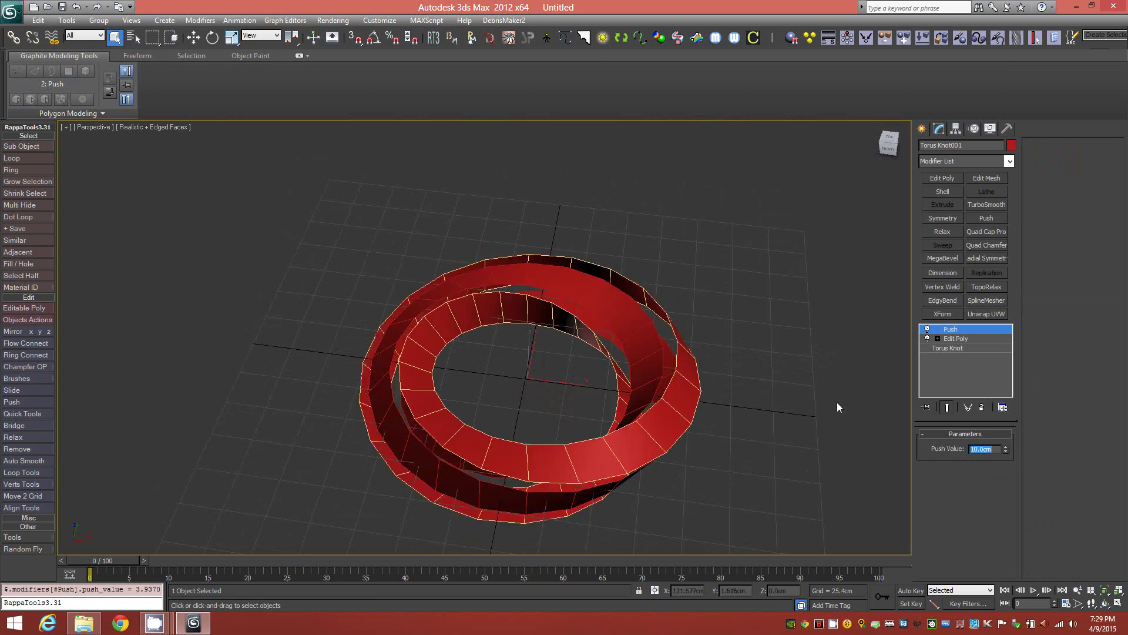
- Copy the Push modifier and paste it onto the detached strip's Editable Poly
right_click(967, 329)
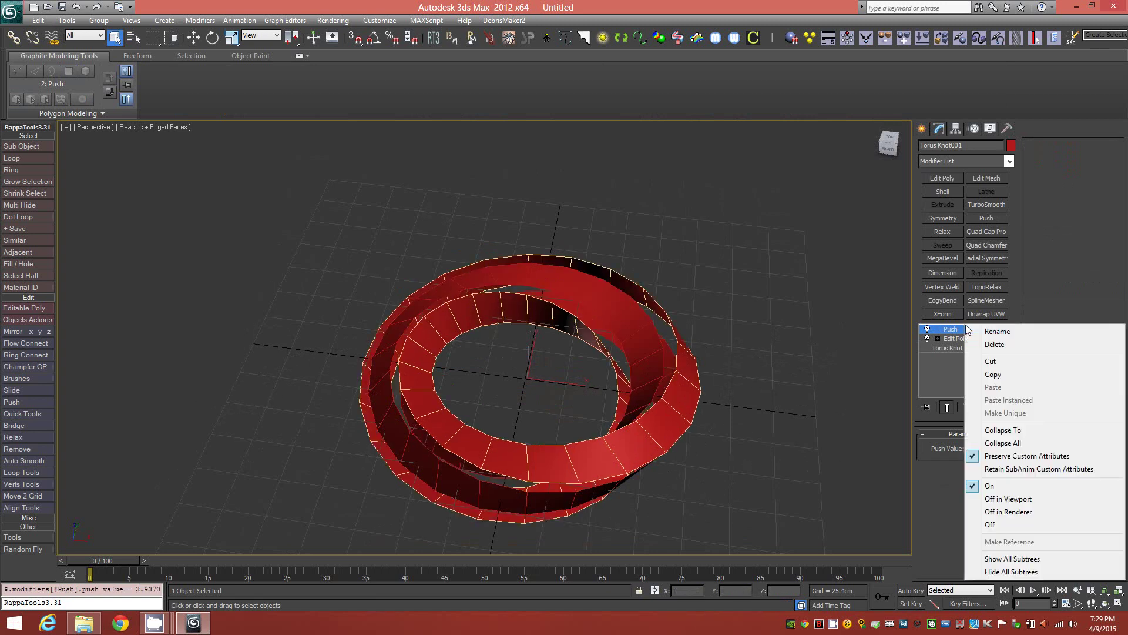
click(993, 374)
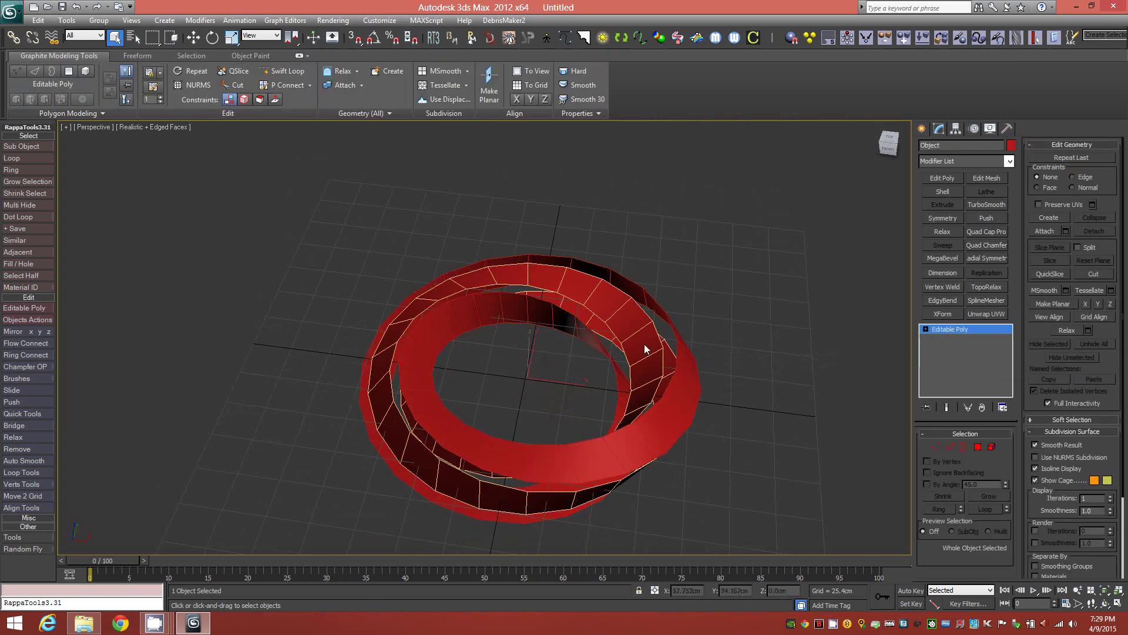
right_click(989, 331)
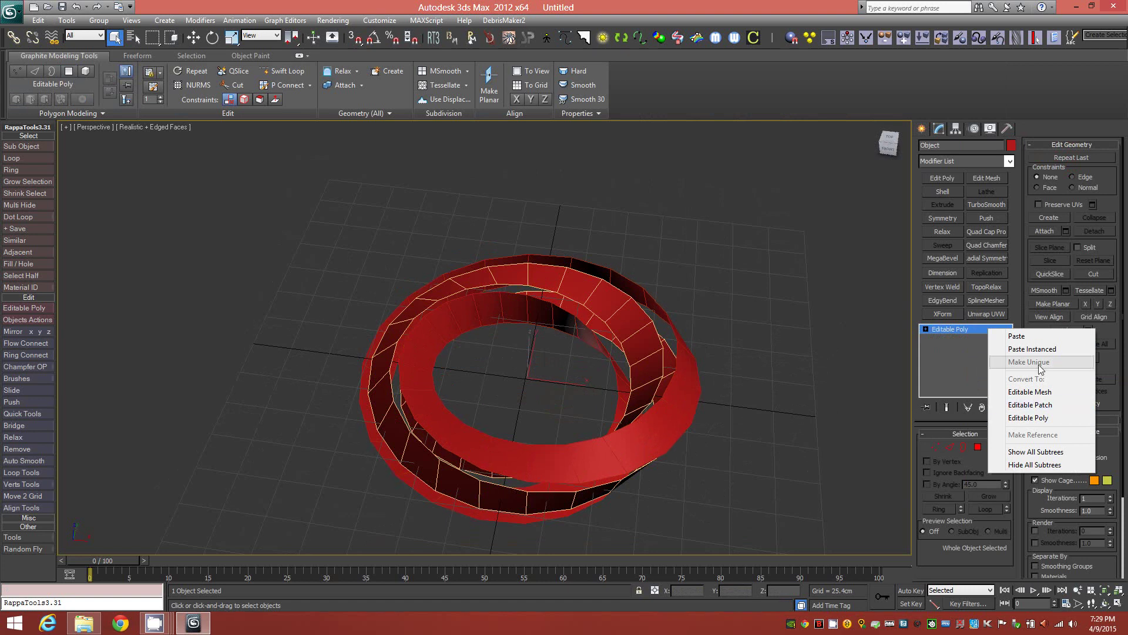
click(1039, 336)
alt+middle_drag(647, 396, 555, 330)
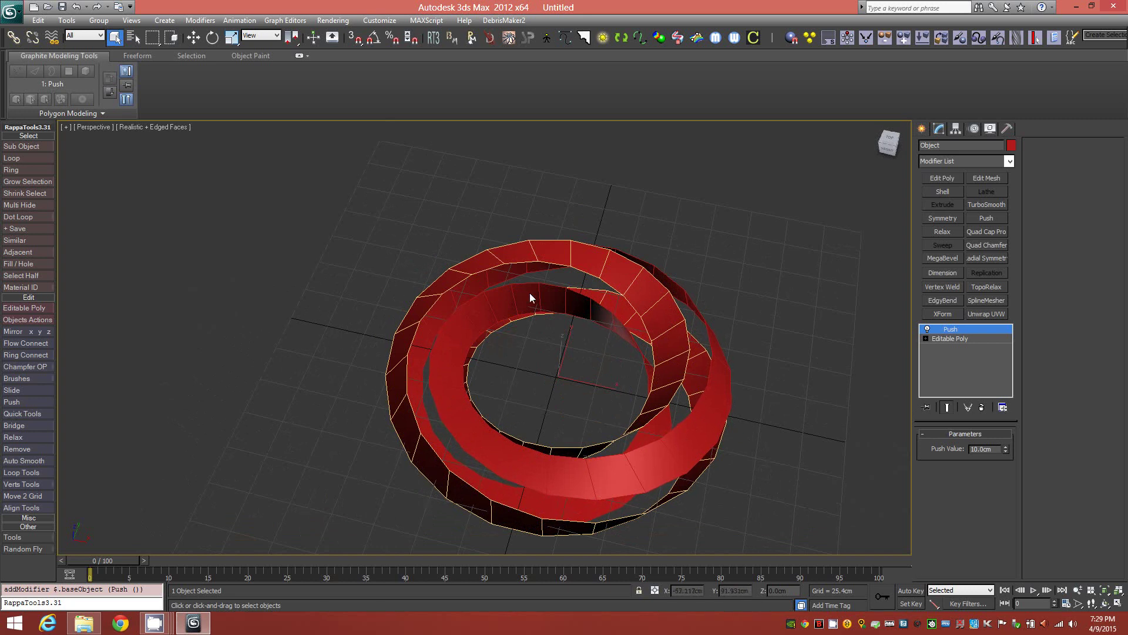
- Add a Shell modifier to the detached strip with a 20cm Outer Amount
alt+middle_drag(658, 355, 581, 351)
alt+middle_drag(715, 381, 672, 417)
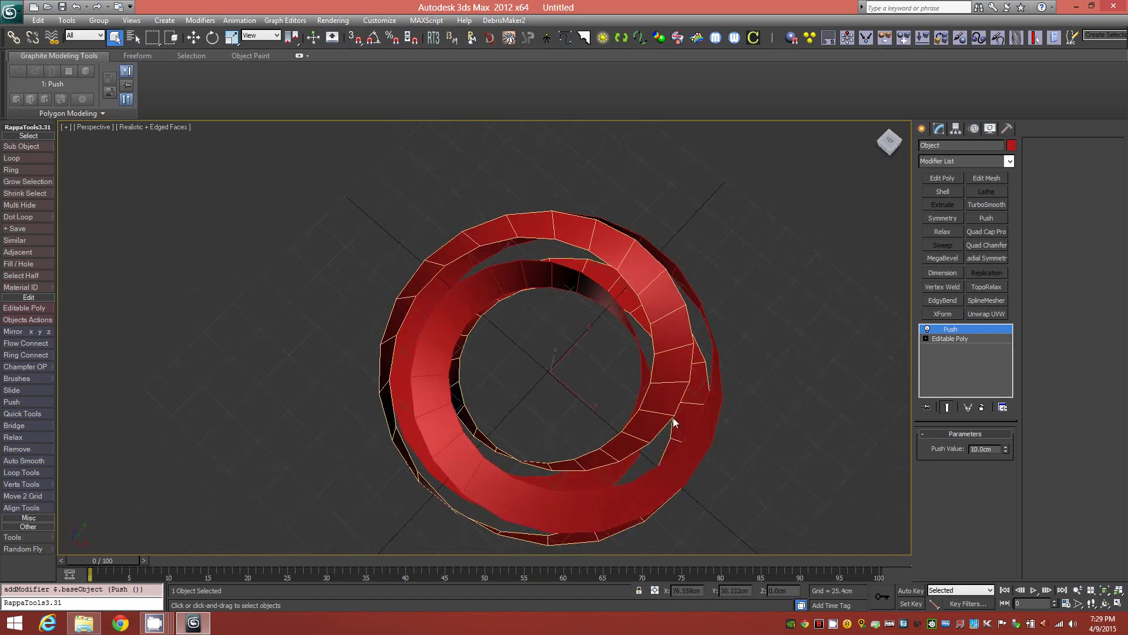
click(945, 192)
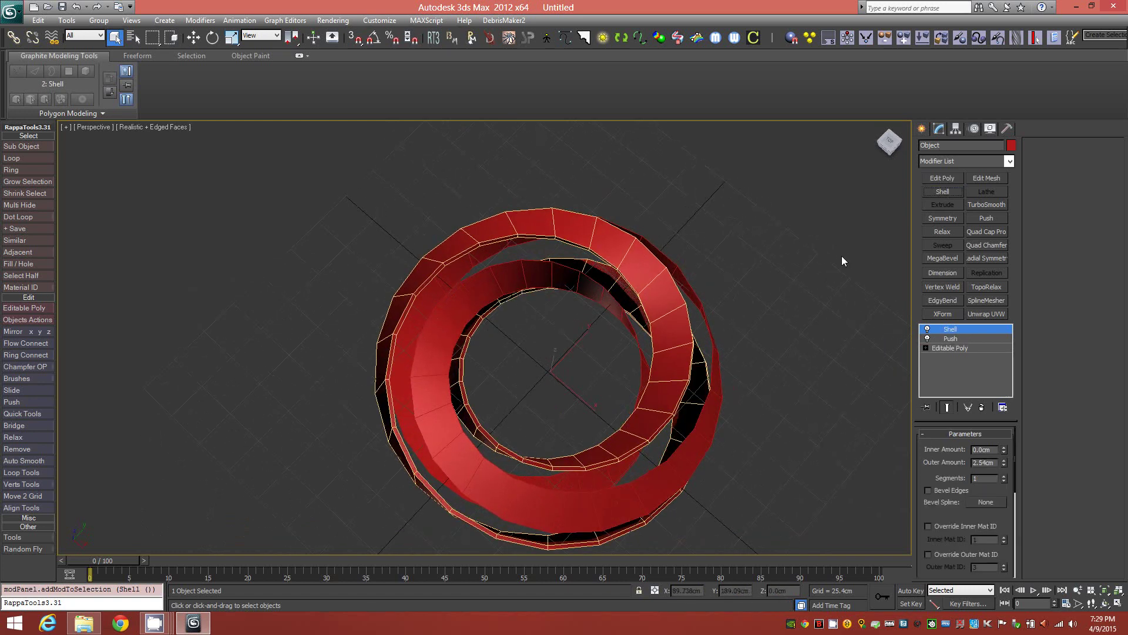
double_click(985, 463)
text(20)
key(Return)
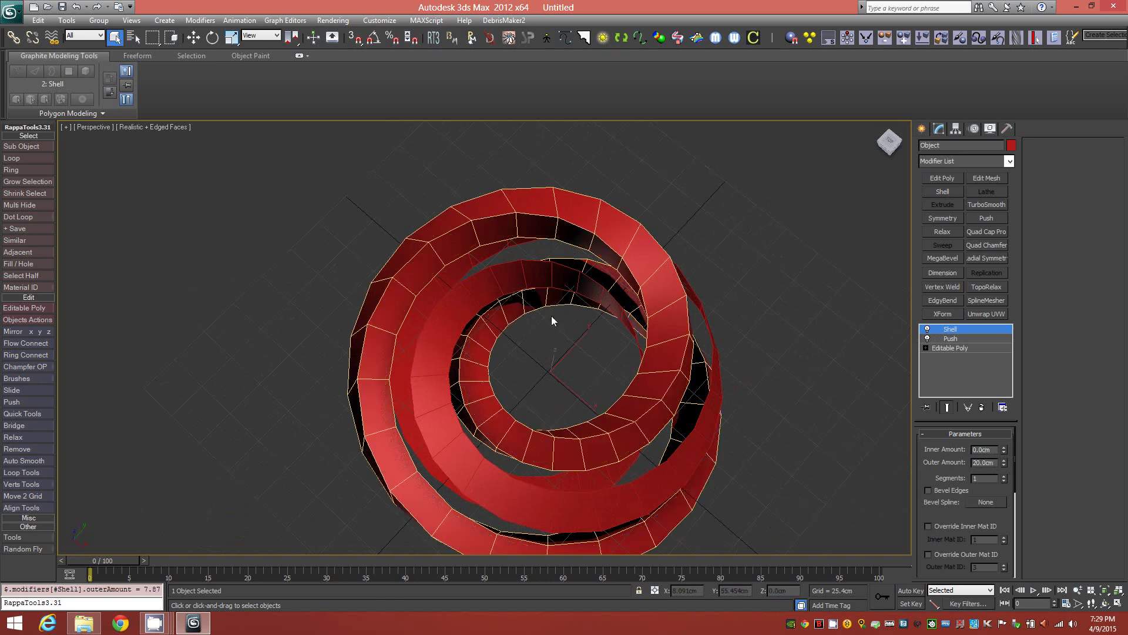
- Copy the 20cm Shell modifier and paste it onto Torus Knot001 above its Push modifier
right_click(971, 329)
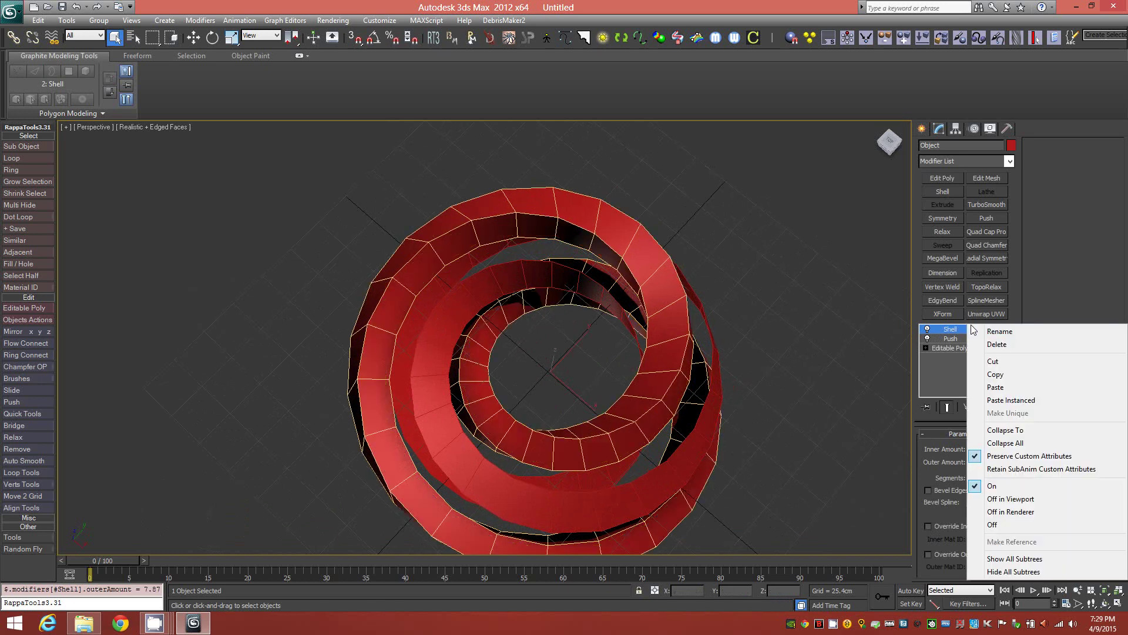
click(996, 375)
click(553, 282)
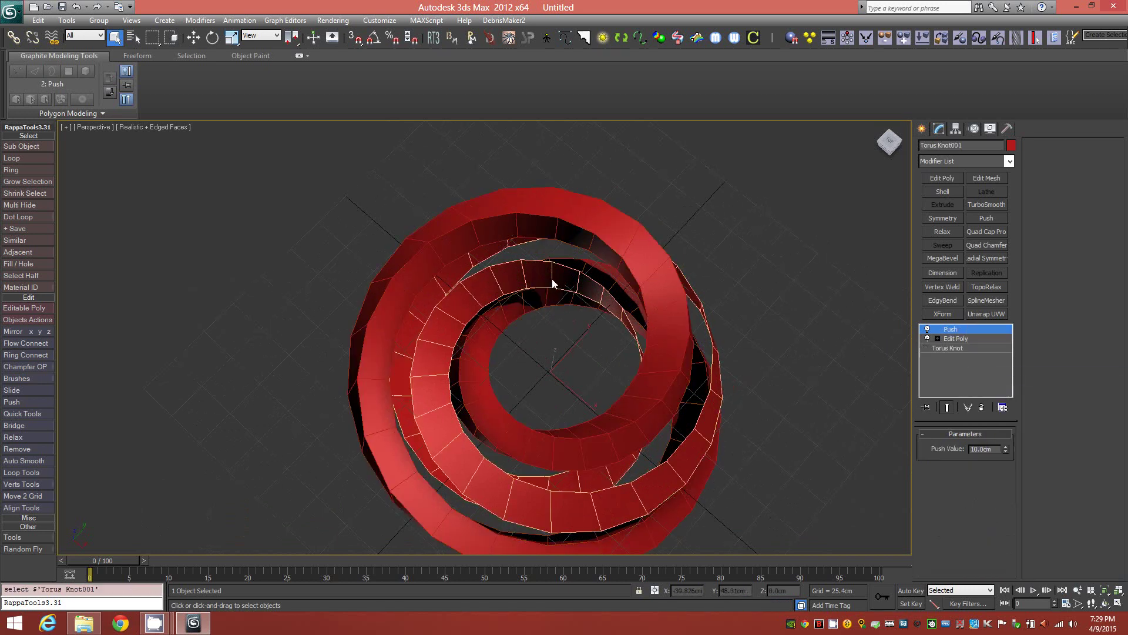
right_click(962, 327)
click(994, 387)
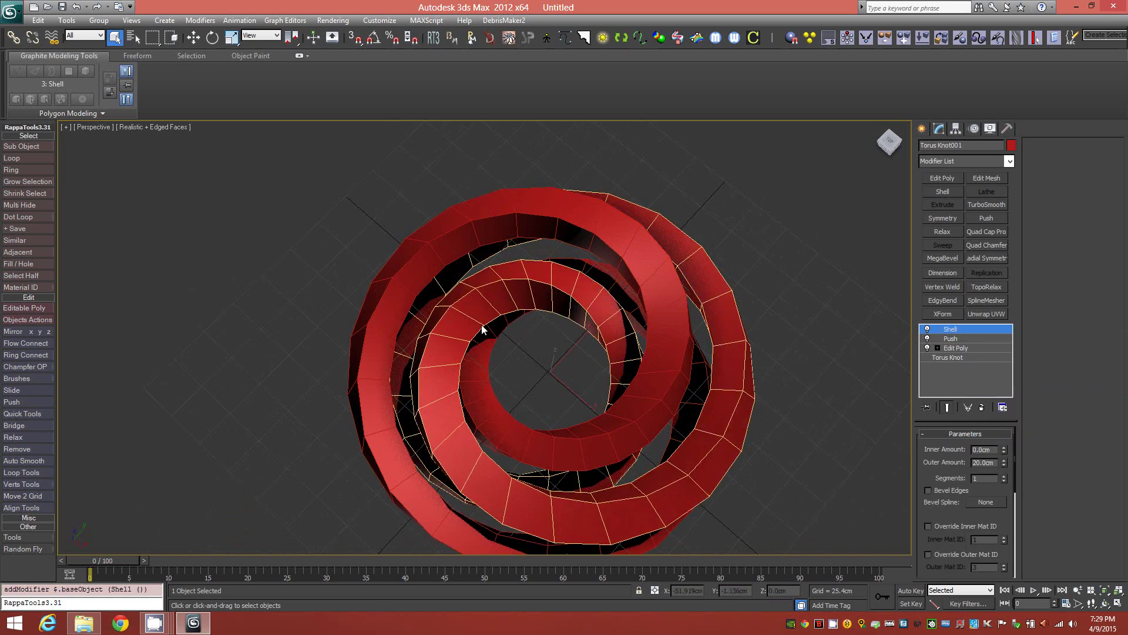
alt+middle_drag(485, 329, 595, 366)
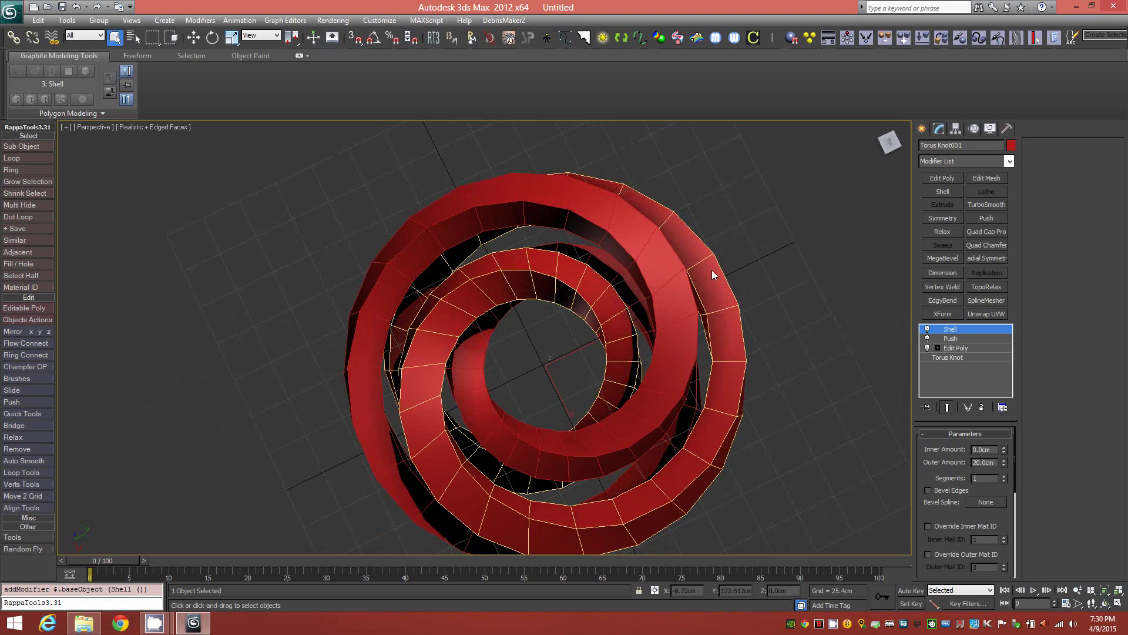
- Hide Torus Knot001 with Hide Selection and switch to the Top view
right_click(711, 169)
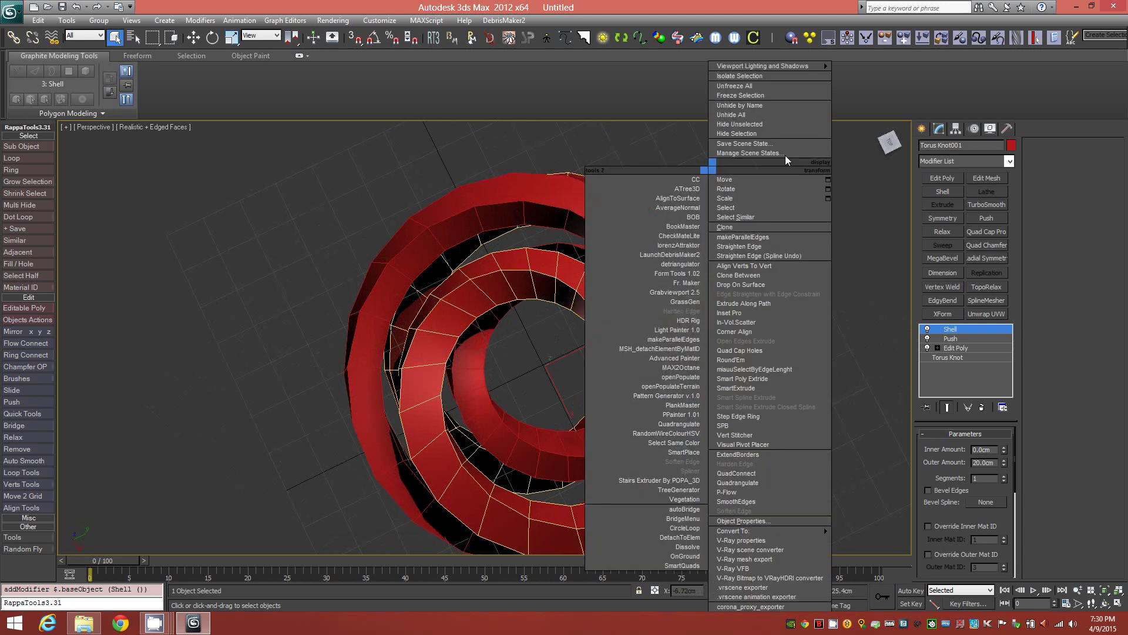
click(754, 134)
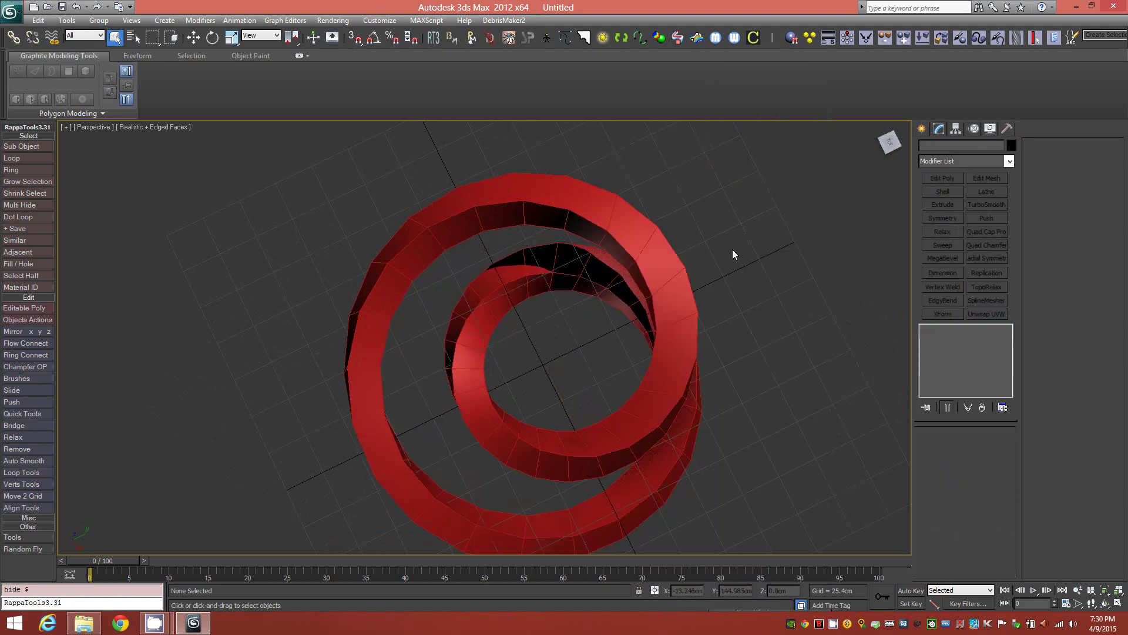
mouse_move(585, 289)
alt+middle_down()
mouse_move(566, 252)
mouse_move(567, 277)
alt+middle_up()
click(890, 140)
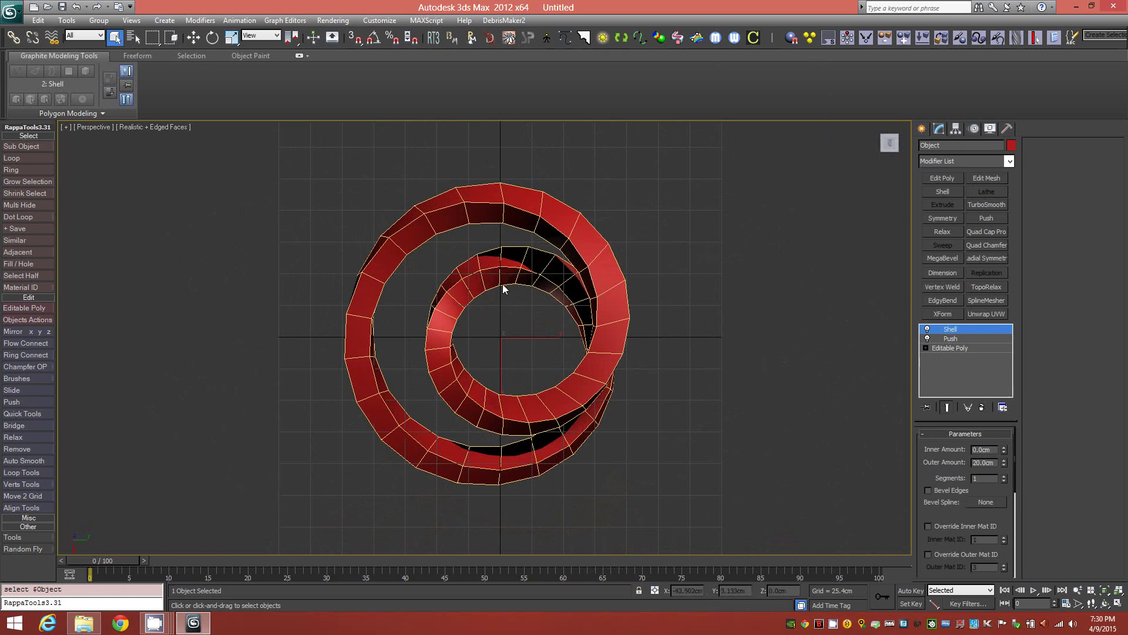
- Add an Edit Poly modifier to the detached strip and enter Polygon level
click(73, 113)
click(58, 156)
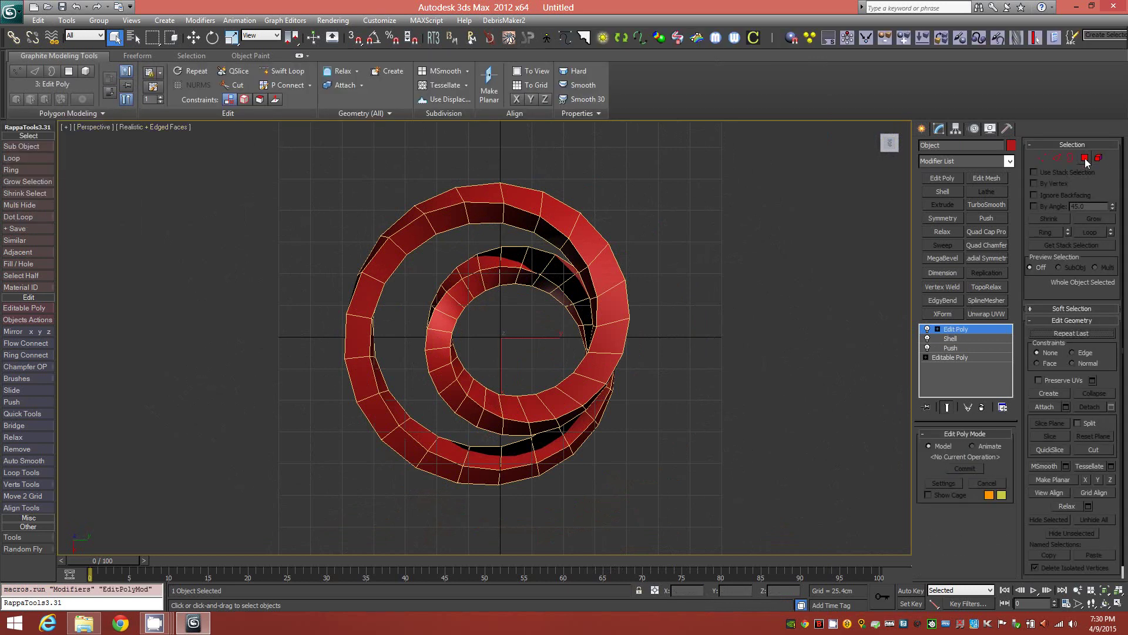
click(1085, 157)
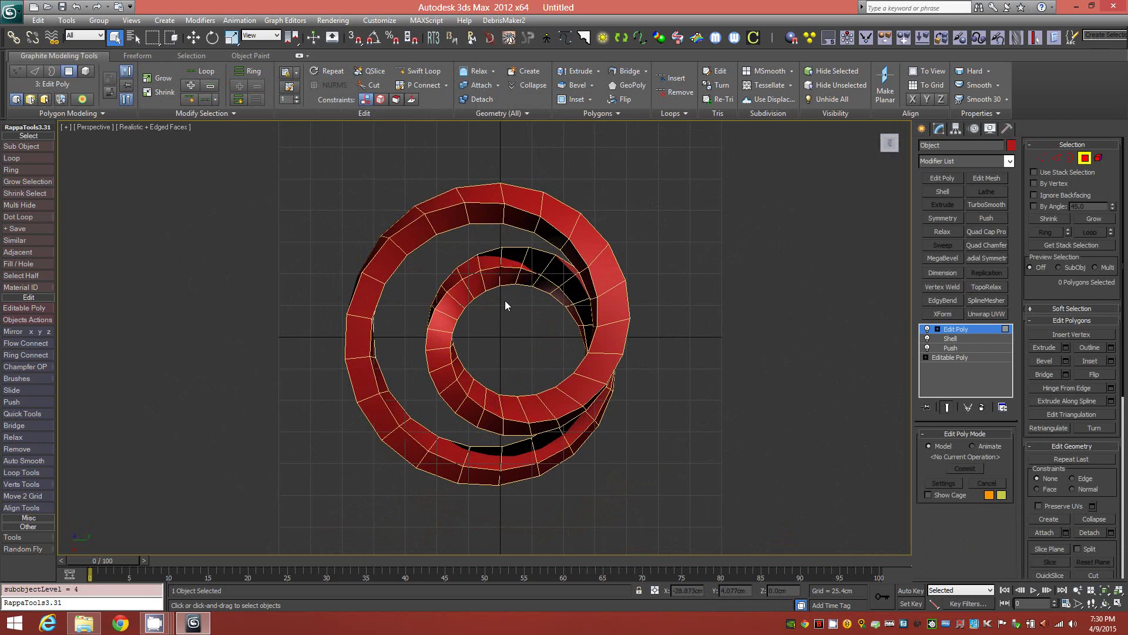
middle_drag(505, 301, 535, 320)
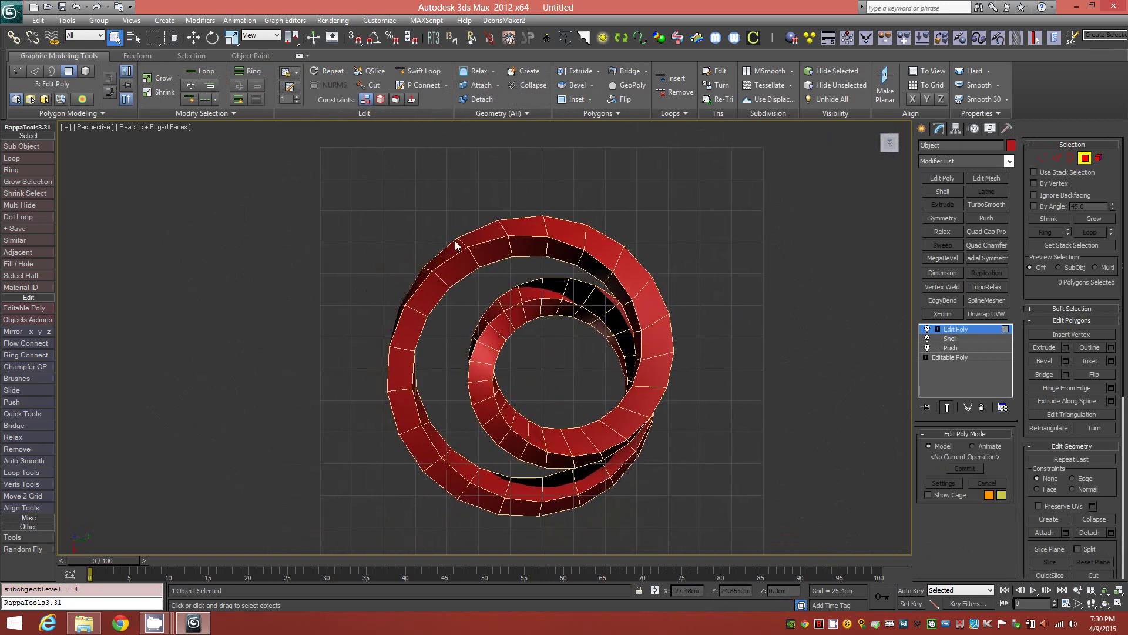
- Select a polygon on the inner strip and Ctrl-add the facing polygon on the outer strip
click(556, 292)
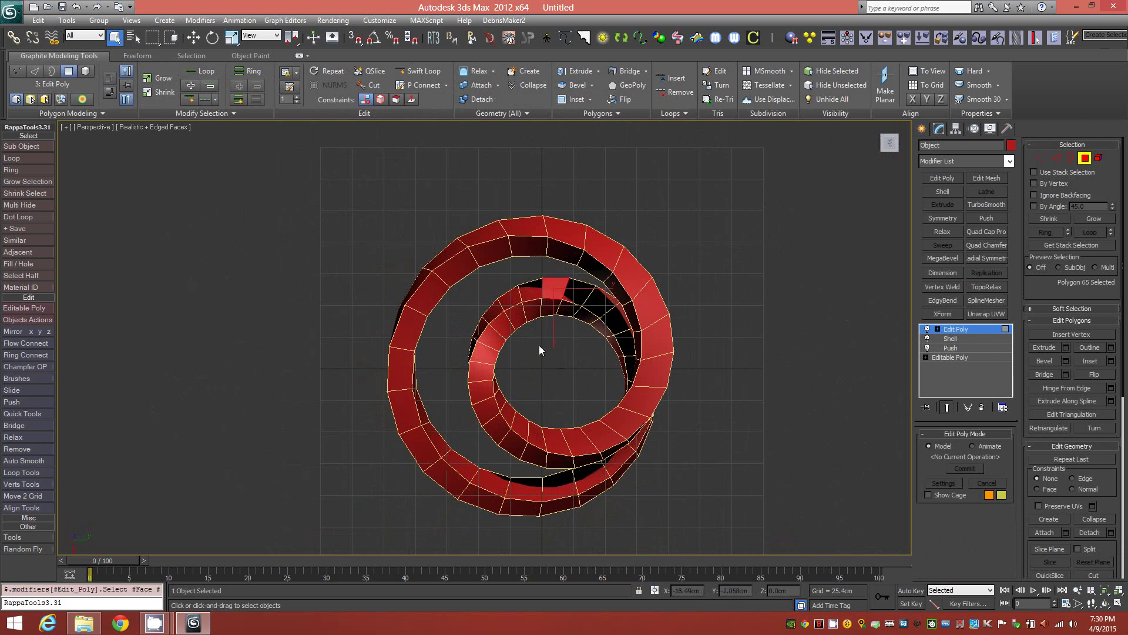
alt+middle_drag(557, 316, 568, 288)
ctrl+click(545, 234)
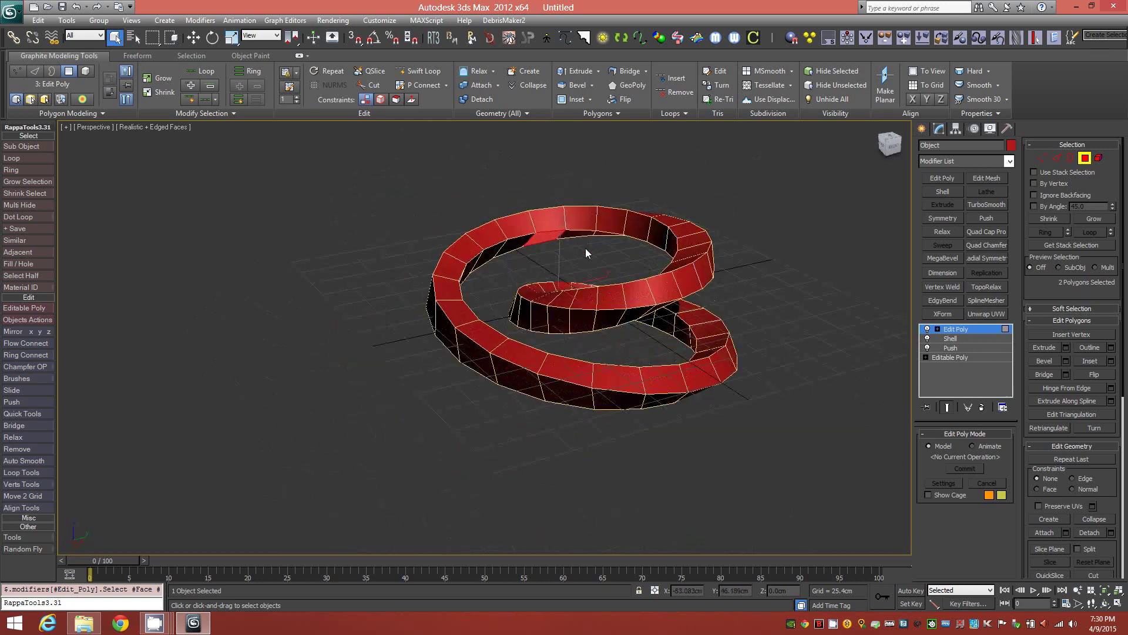
alt+middle_drag(587, 246, 559, 287)
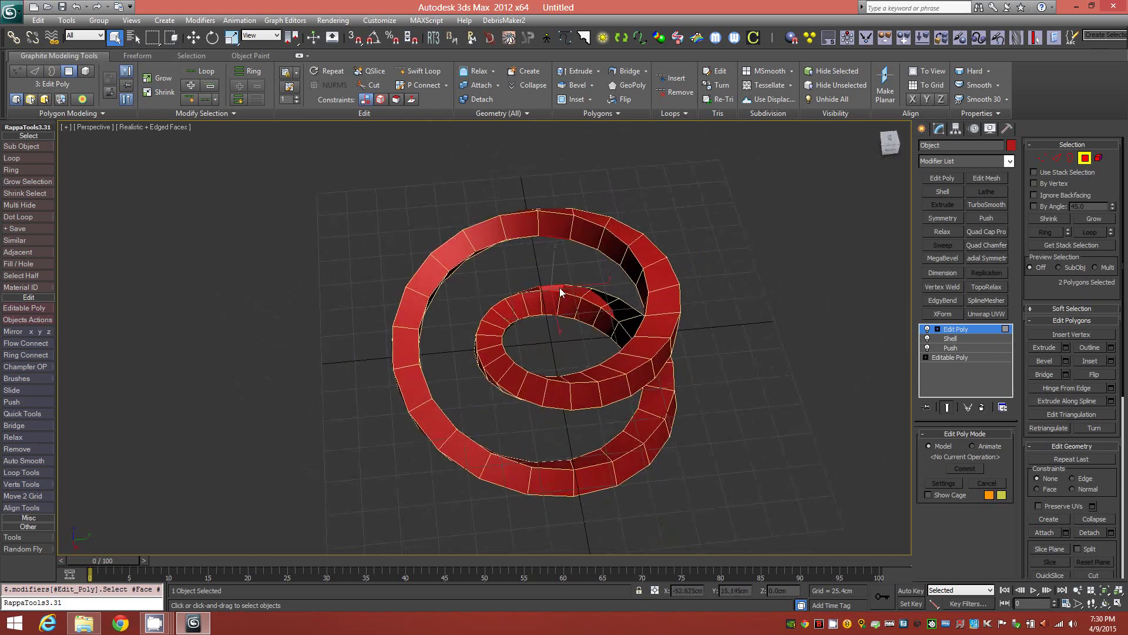
- Bridge the selected inner and outer polygons with a 3-segment strut tapered to -2.0
click(629, 70)
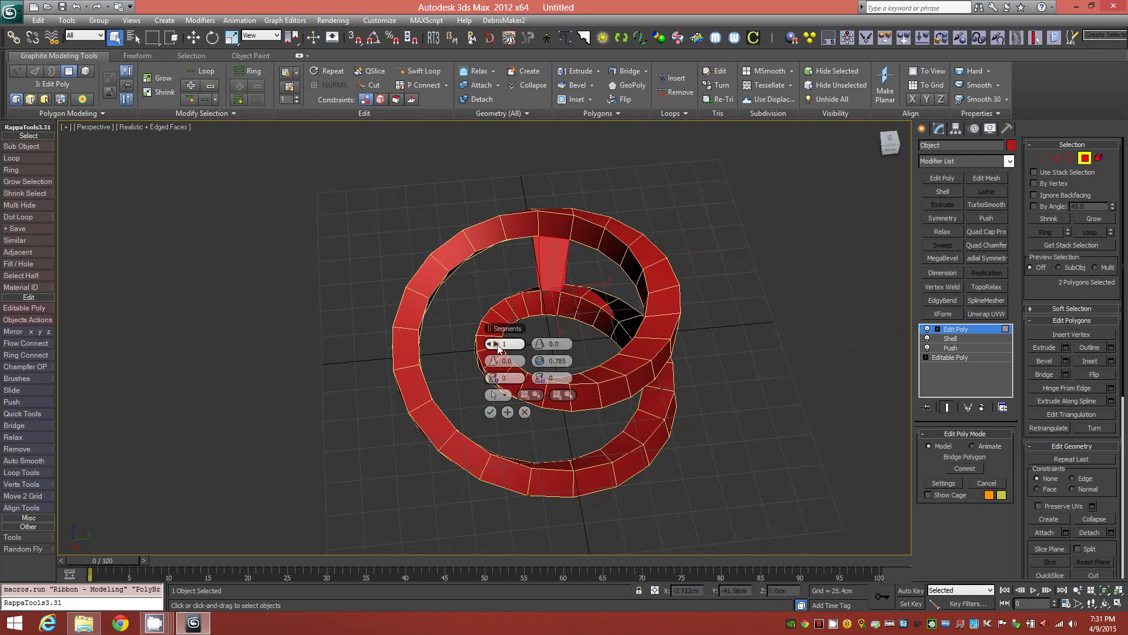
drag(498, 345, 506, 341)
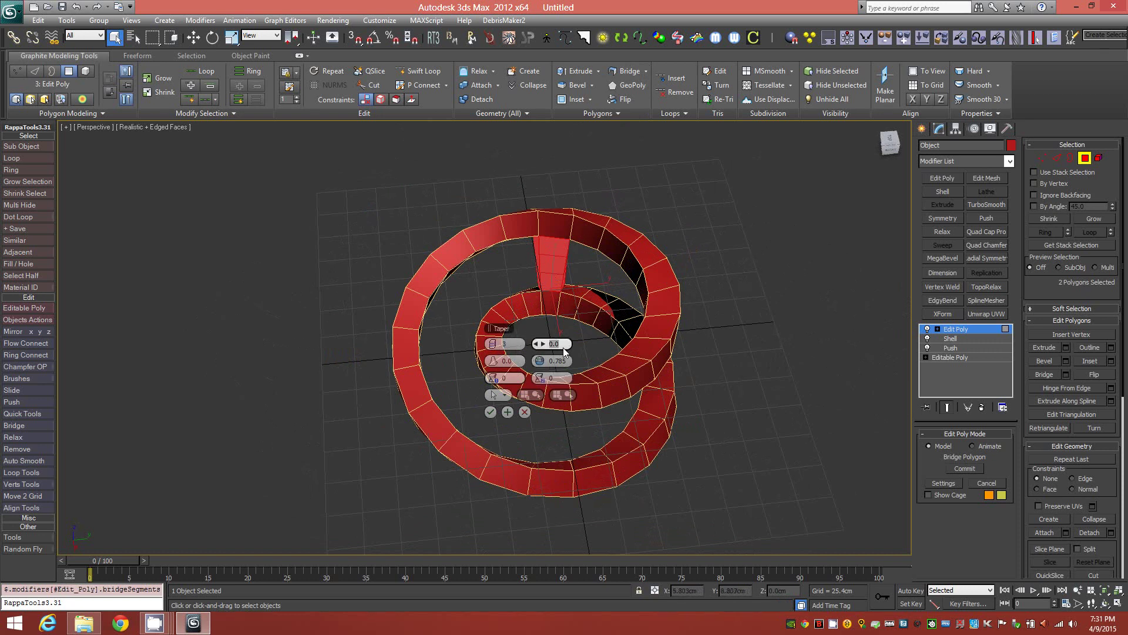
text(-2.0)
key(Tab)
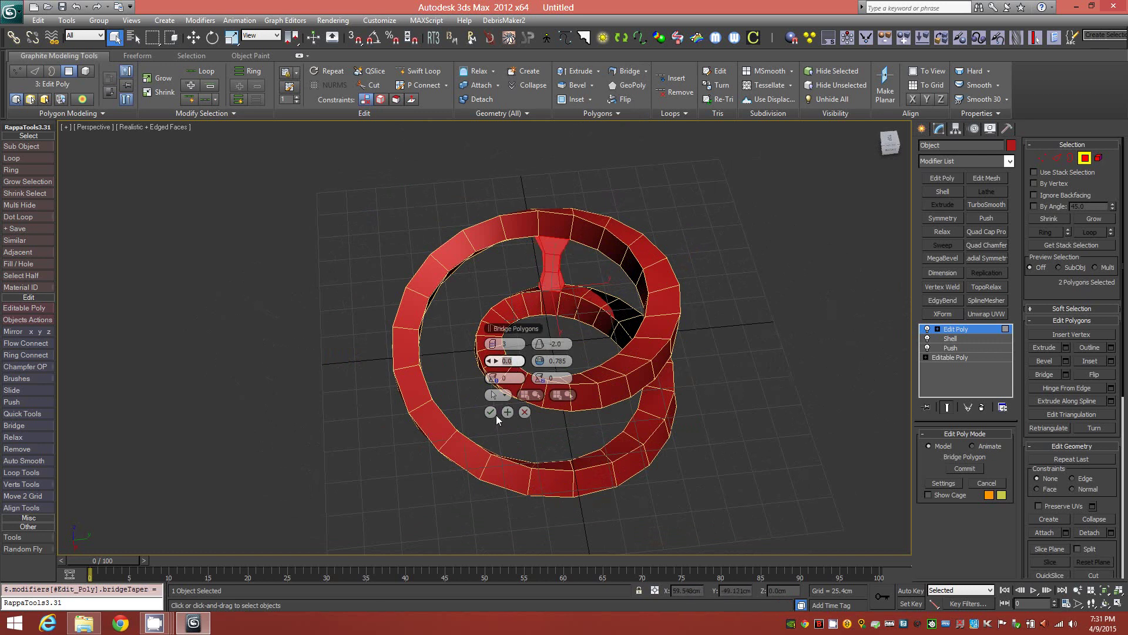
click(491, 412)
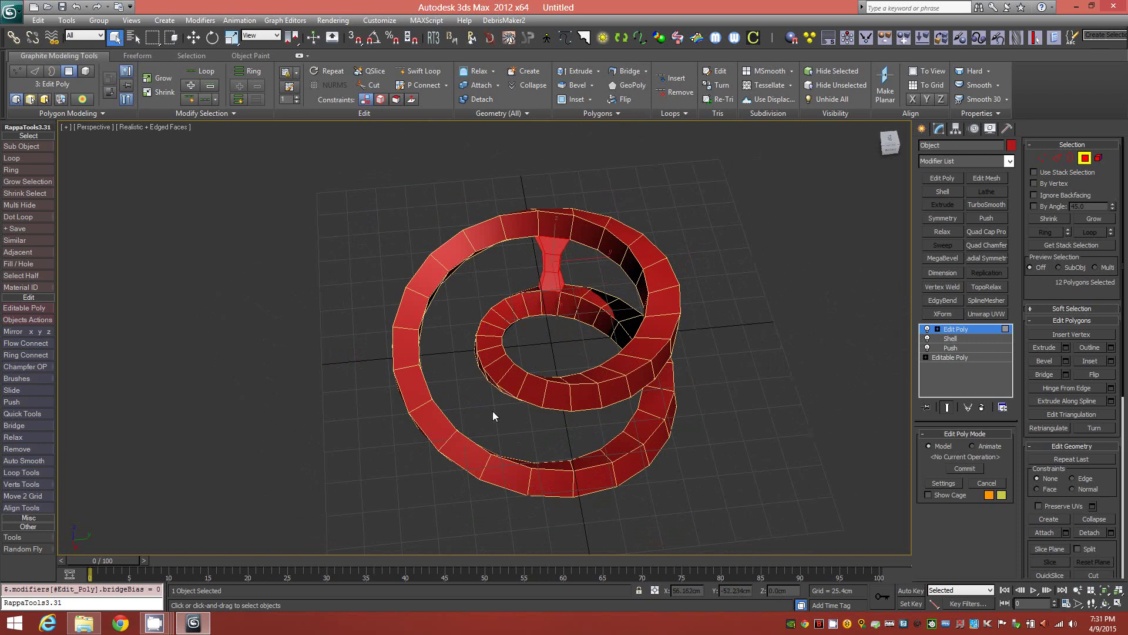
alt+middle_drag(565, 319, 575, 365)
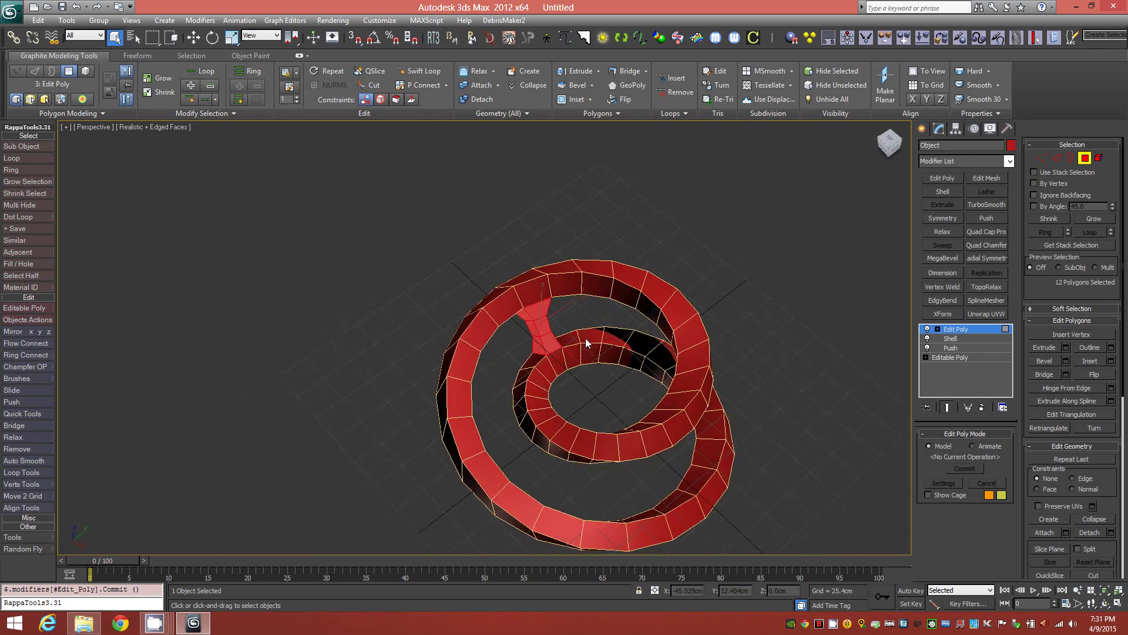
- Select two facing polygon pairs and bridge them into two more pinched struts
click(589, 336)
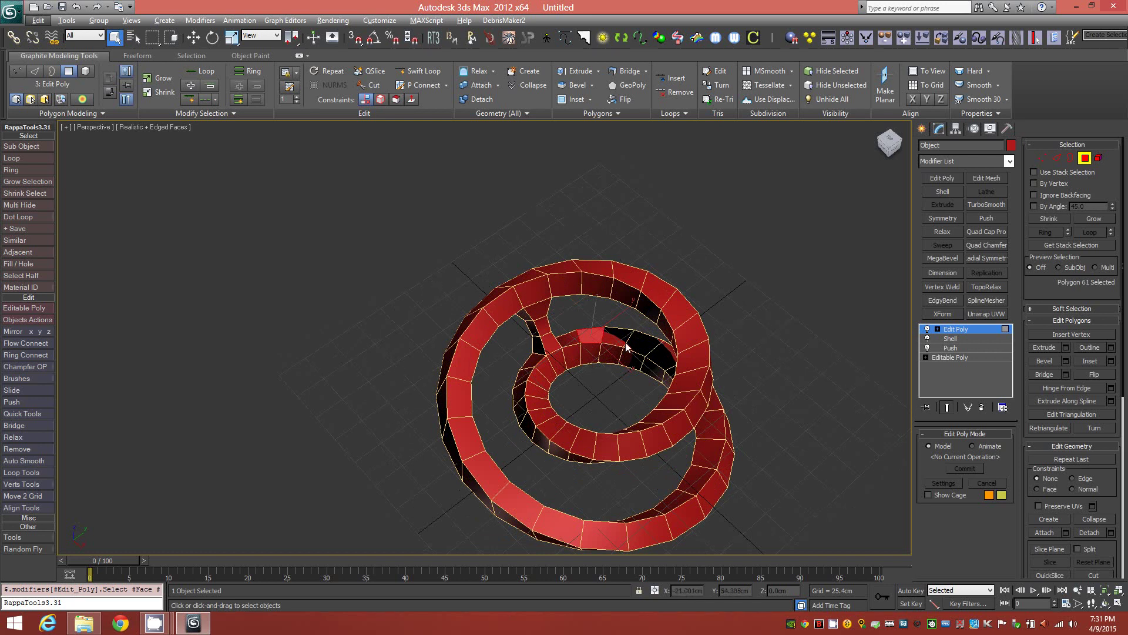
ctrl+click(634, 346)
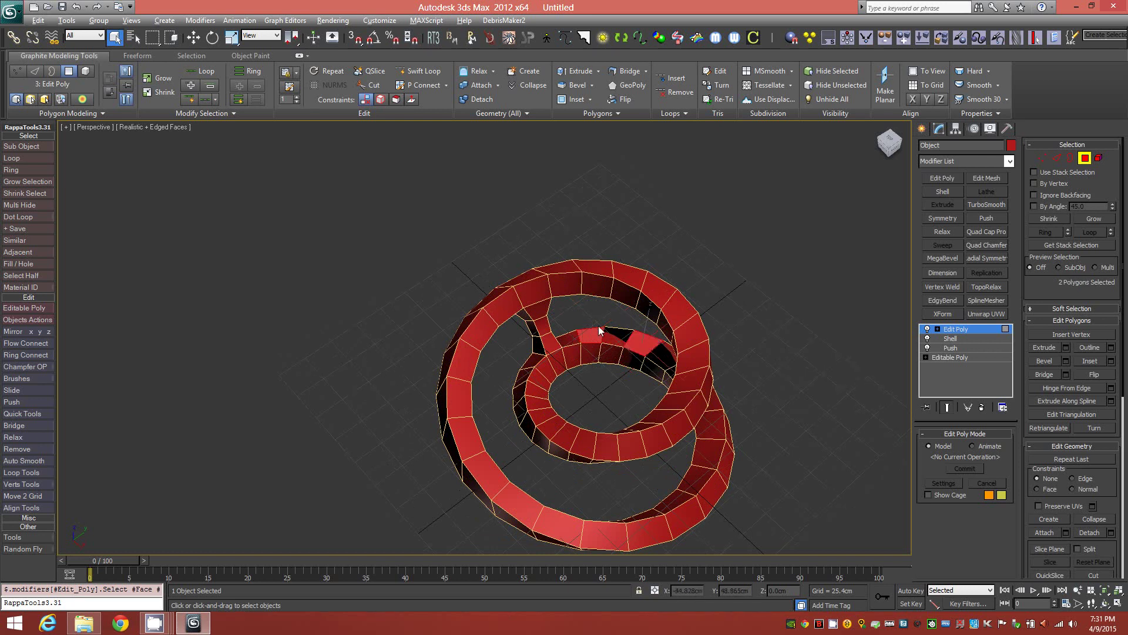
alt+middle_drag(598, 326, 606, 230)
ctrl+click(587, 288)
ctrl+click(642, 295)
alt+middle_drag(624, 273, 642, 297)
click(632, 76)
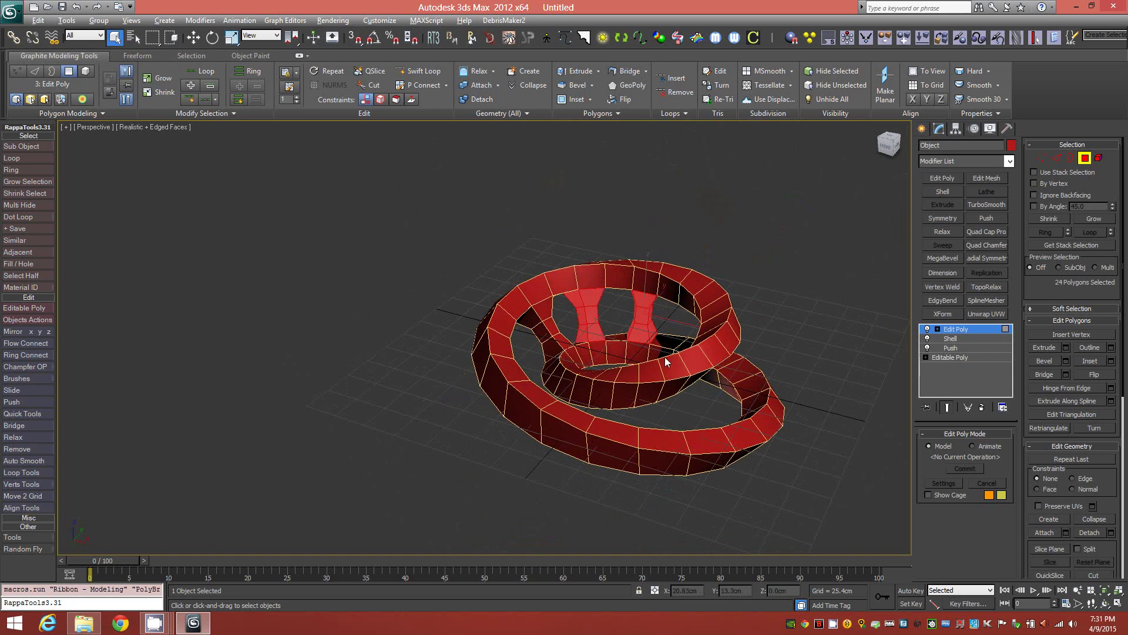
- Bridge the next facing polygons further around the ring into more struts
alt+middle_drag(665, 357, 686, 328)
click(679, 327)
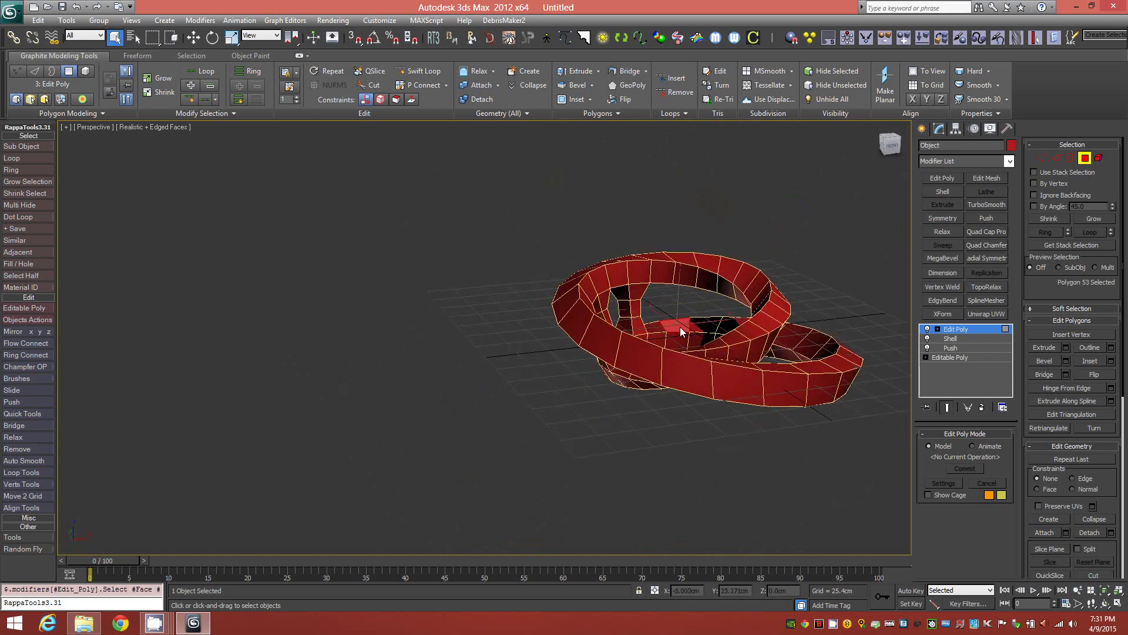
ctrl+click(727, 328)
alt+middle_drag(699, 304, 675, 234)
ctrl+click(673, 294)
click(626, 71)
- Select six more polygons and bridge them into three additional struts
alt+middle_drag(643, 206, 556, 478)
ctrl+click(613, 460)
click(608, 477)
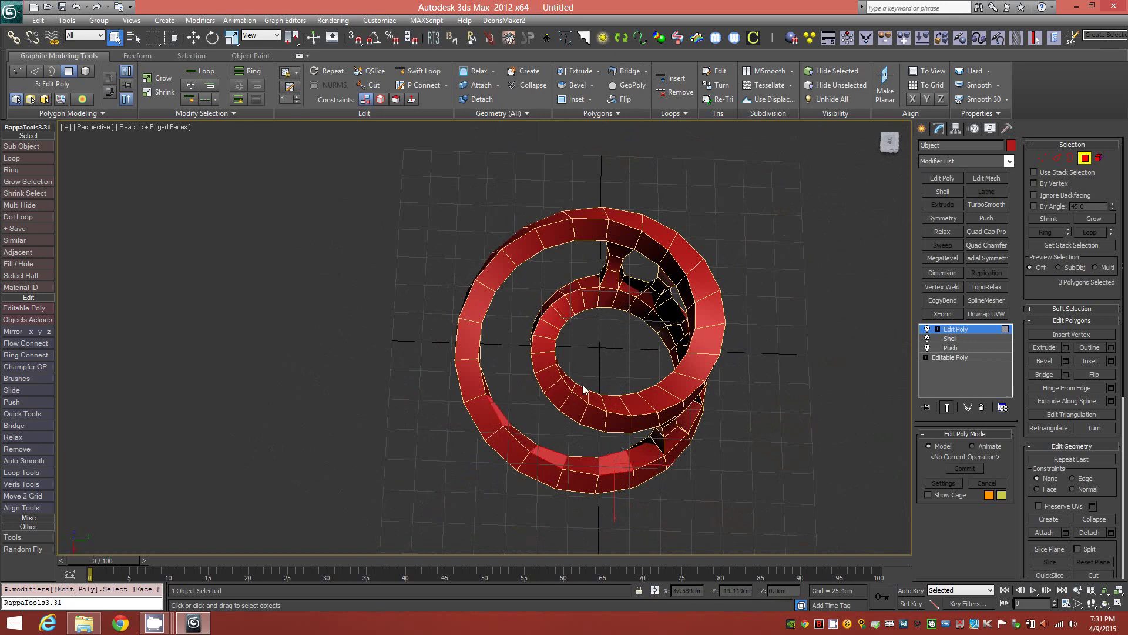
alt+middle_drag(583, 385, 590, 309)
ctrl+click(613, 414)
ctrl+click(563, 418)
alt+middle_drag(526, 412, 519, 443)
alt+middle_drag(527, 404, 614, 224)
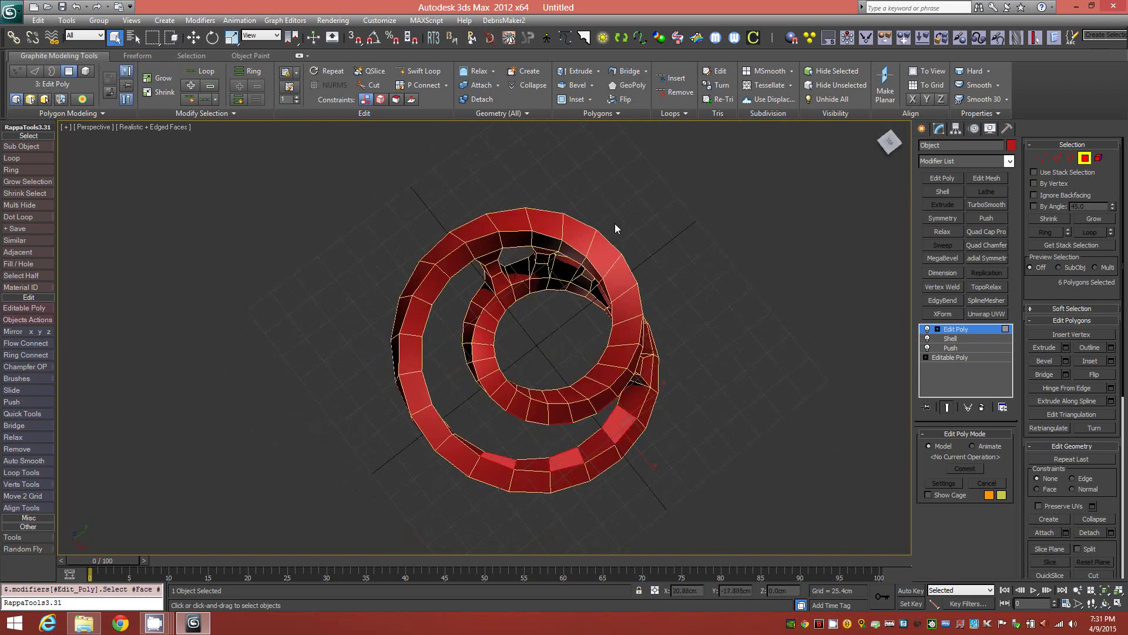
click(627, 71)
- Bridge the last six polygons into struts, then exit polygon mode and deselect the ring
alt+middle_drag(597, 150, 364, 352)
click(596, 357)
alt+middle_drag(611, 354, 846, 236)
ctrl+click(659, 318)
ctrl+click(707, 316)
ctrl+click(637, 294)
click(627, 71)
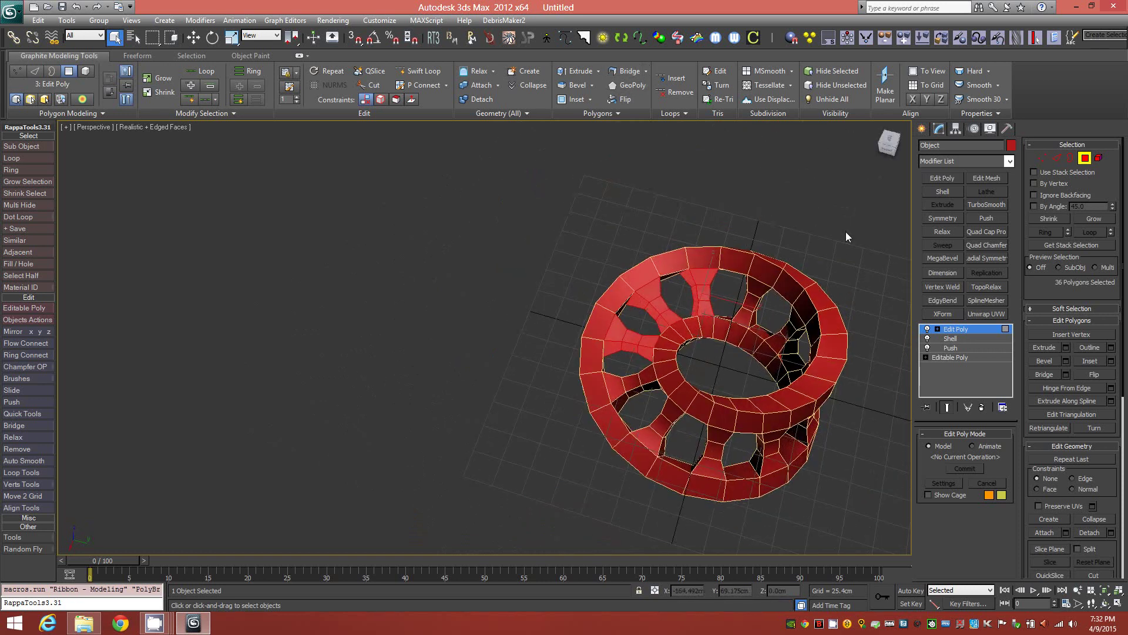
click(1083, 159)
click(679, 214)
alt+middle_drag(739, 289, 710, 182)
- Unhide all objects, select Torus Knot001 and apply an Edit Poly modifier
right_click(710, 179)
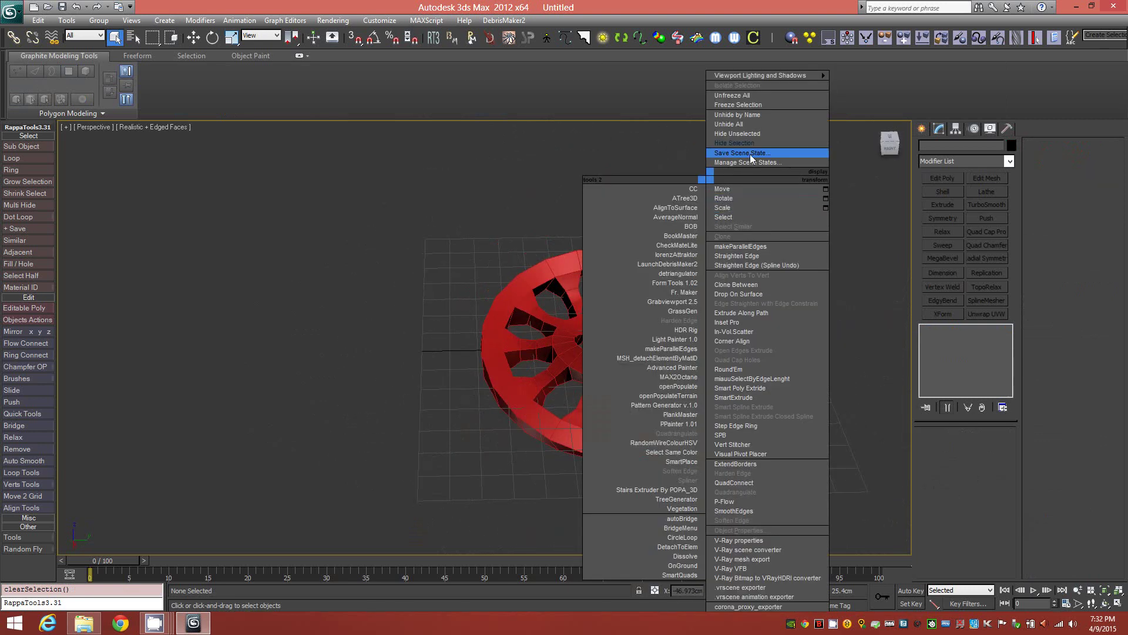
click(746, 124)
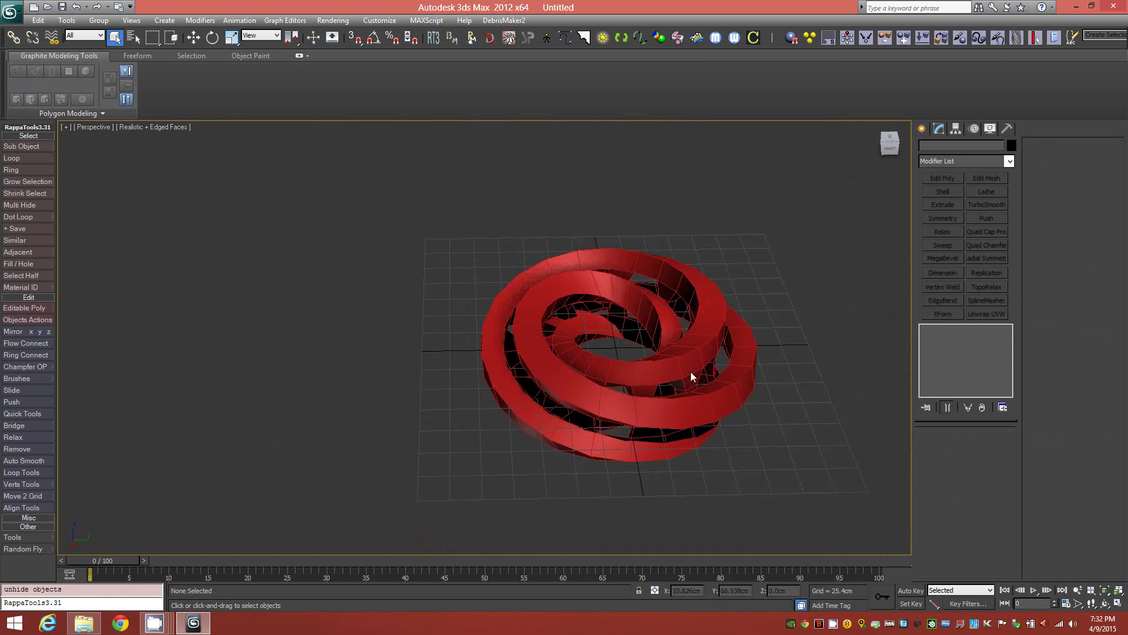
alt+middle_drag(694, 378, 647, 344)
alt+middle_drag(639, 301, 640, 307)
click(611, 270)
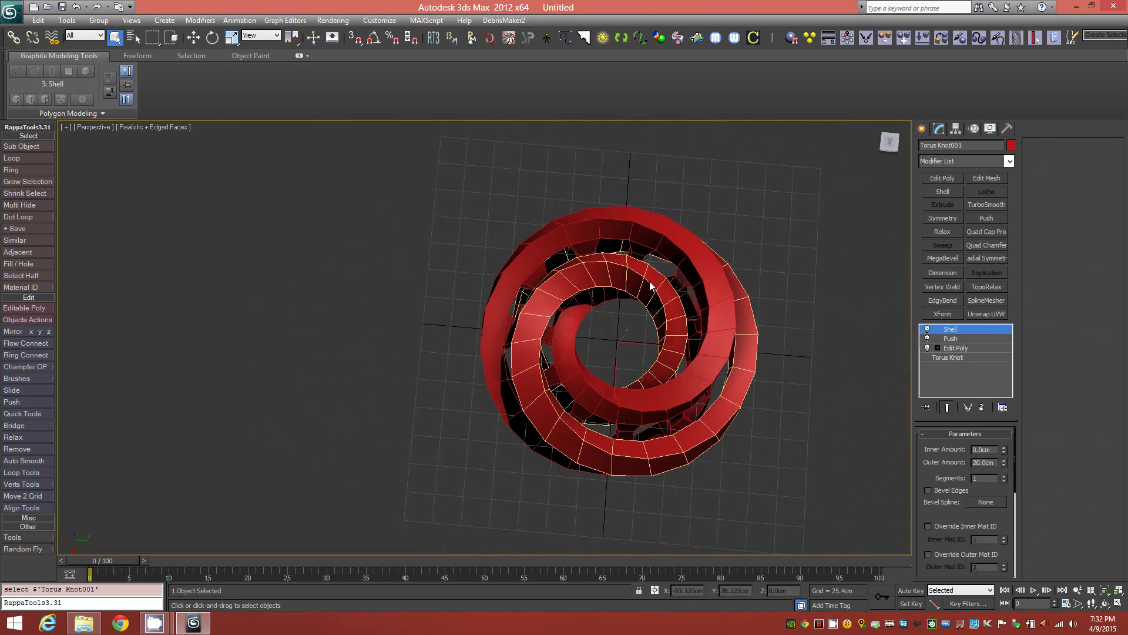
alt+middle_drag(672, 333, 602, 320)
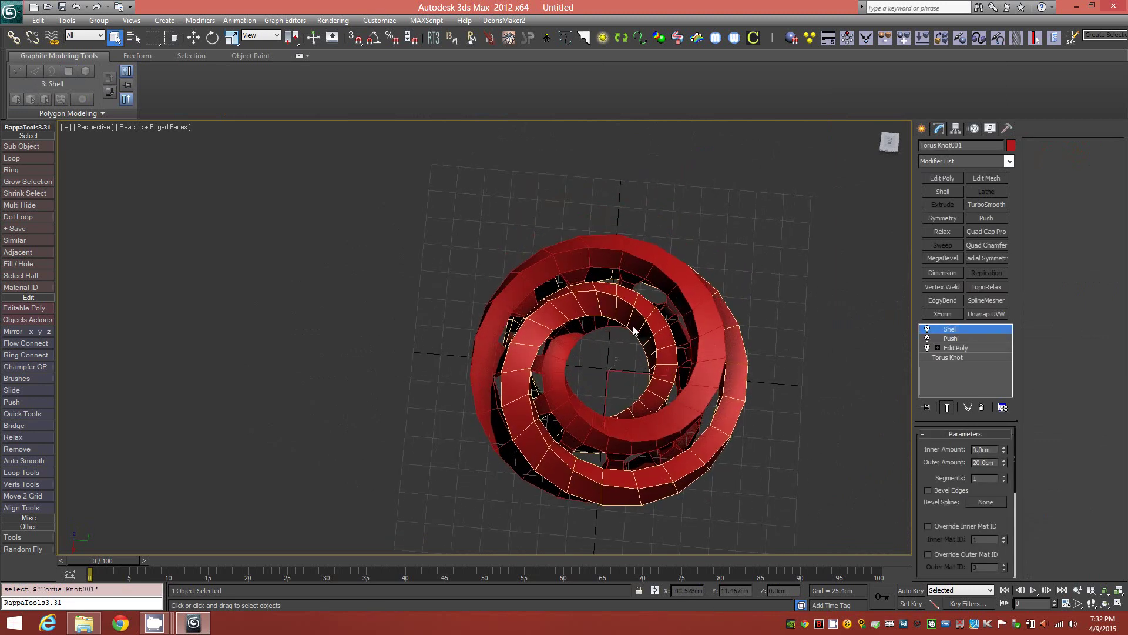
click(66, 112)
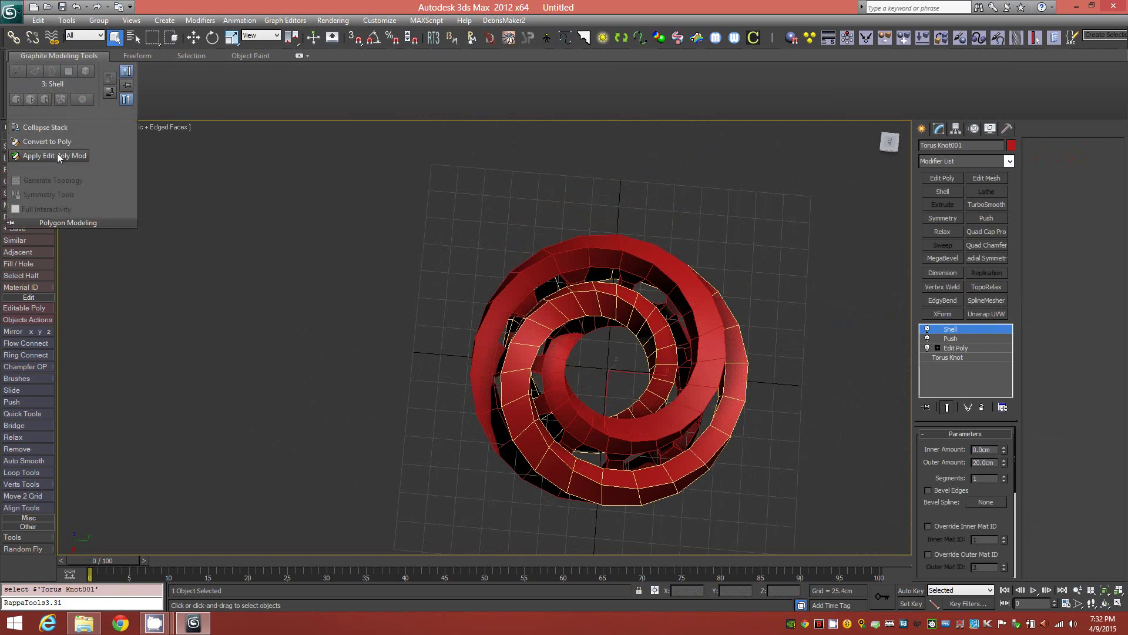
click(58, 156)
- In Polygon mode, select two facing polygons on the torus knot's inner and outer walls
click(1085, 157)
alt+middle_drag(602, 290, 802, 192)
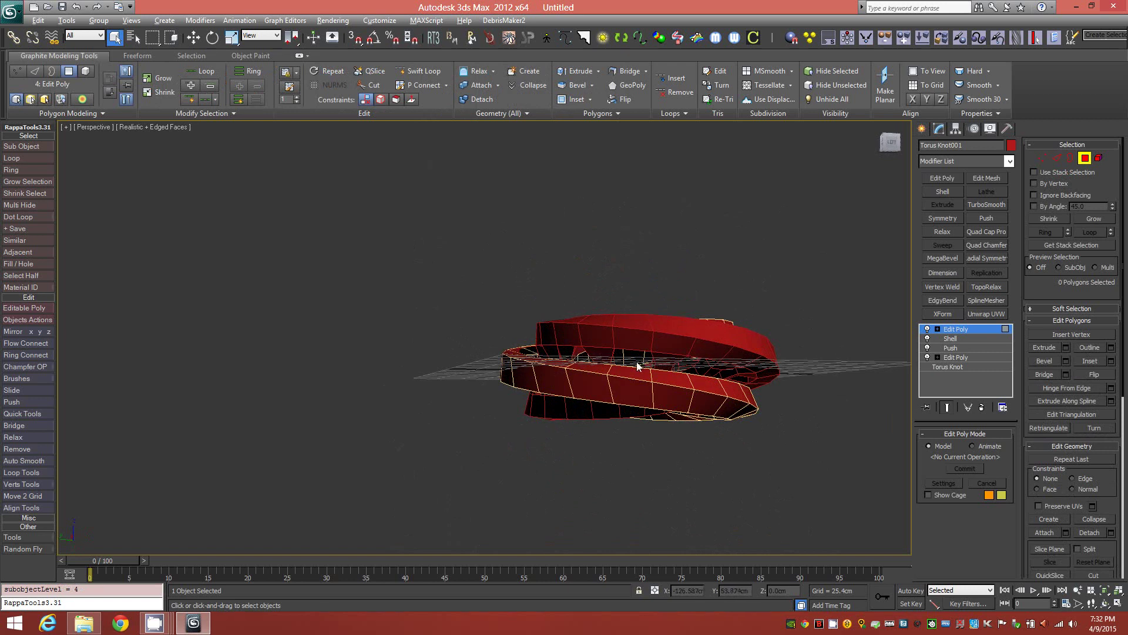
scroll(638, 365, up, 4)
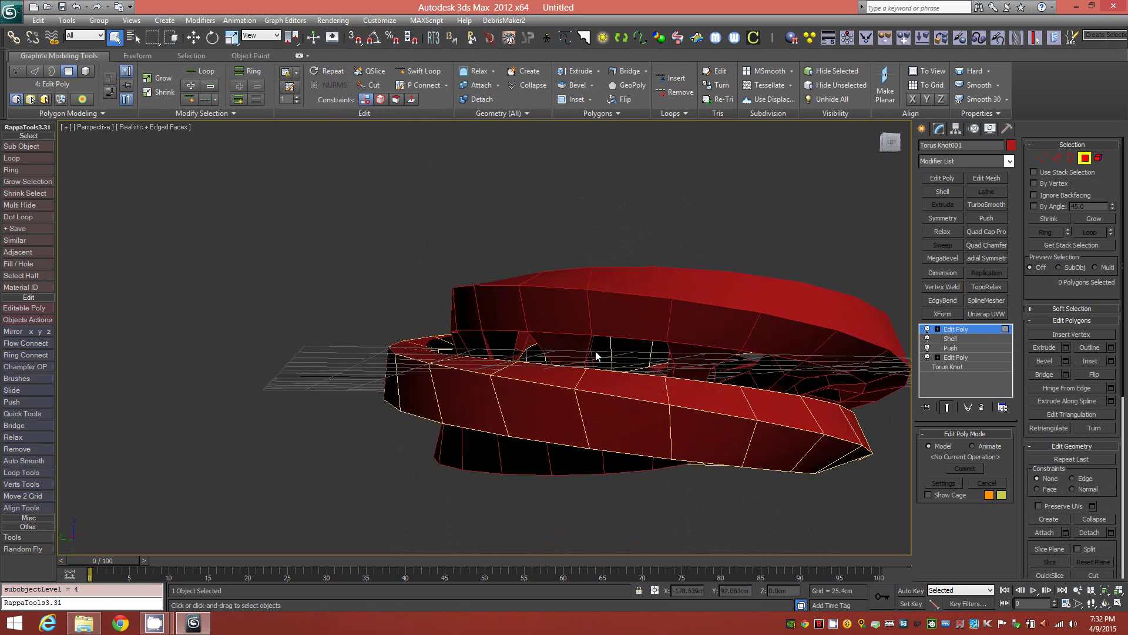
click(628, 355)
alt+middle_drag(682, 303, 470, 376)
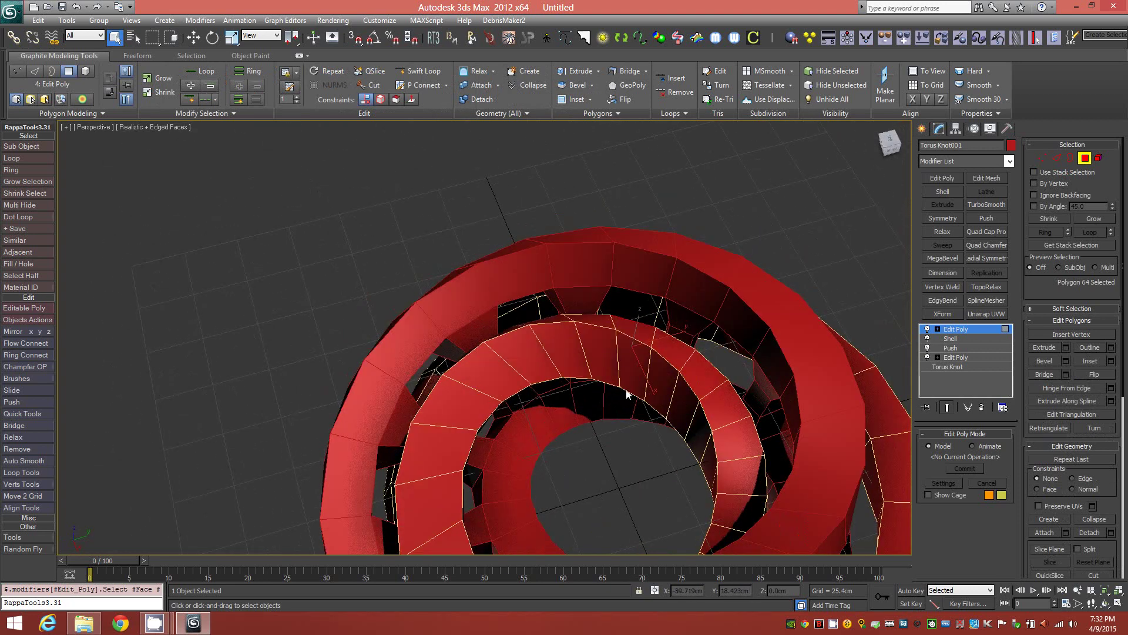
ctrl+click(627, 300)
mouse_move(601, 333)
alt+middle_down()
mouse_move(537, 344)
mouse_move(475, 334)
mouse_move(463, 300)
mouse_move(489, 328)
mouse_move(564, 364)
mouse_move(609, 329)
alt+middle_up()
- Bridge the two knot polygons with 3 segments and a -2.0 taper and commit it
click(618, 71)
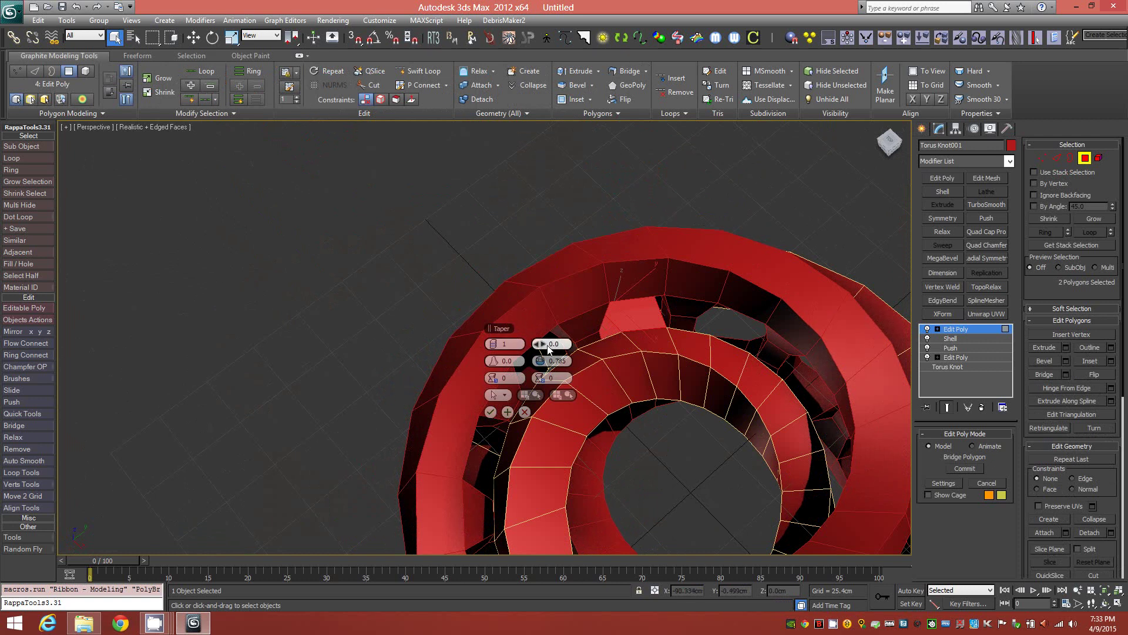
click(499, 345)
click(499, 345)
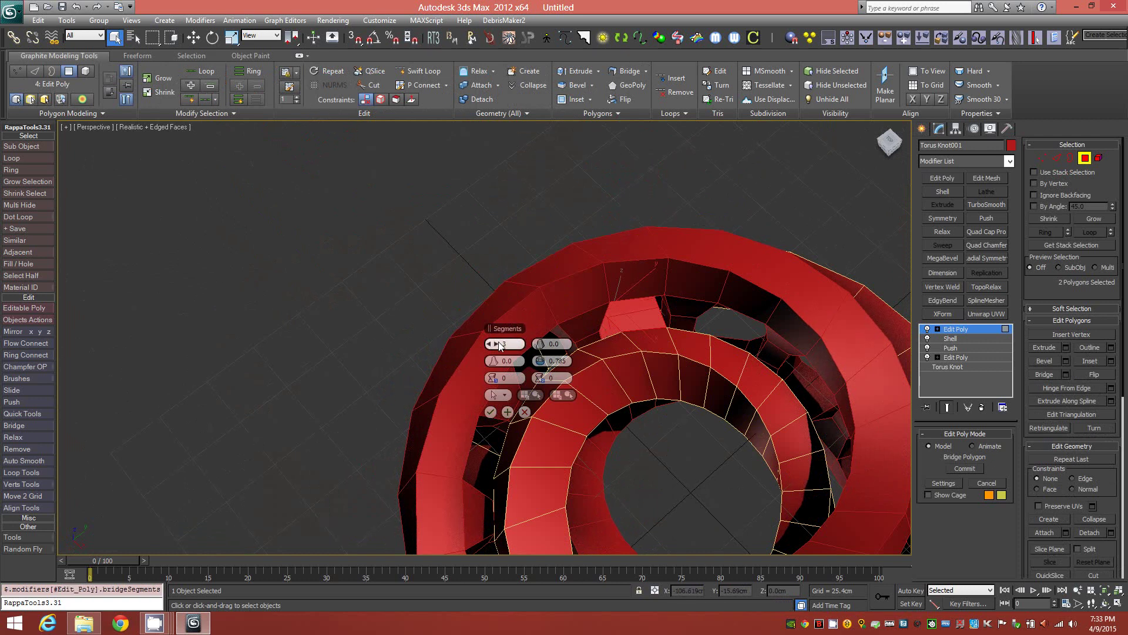
click(561, 346)
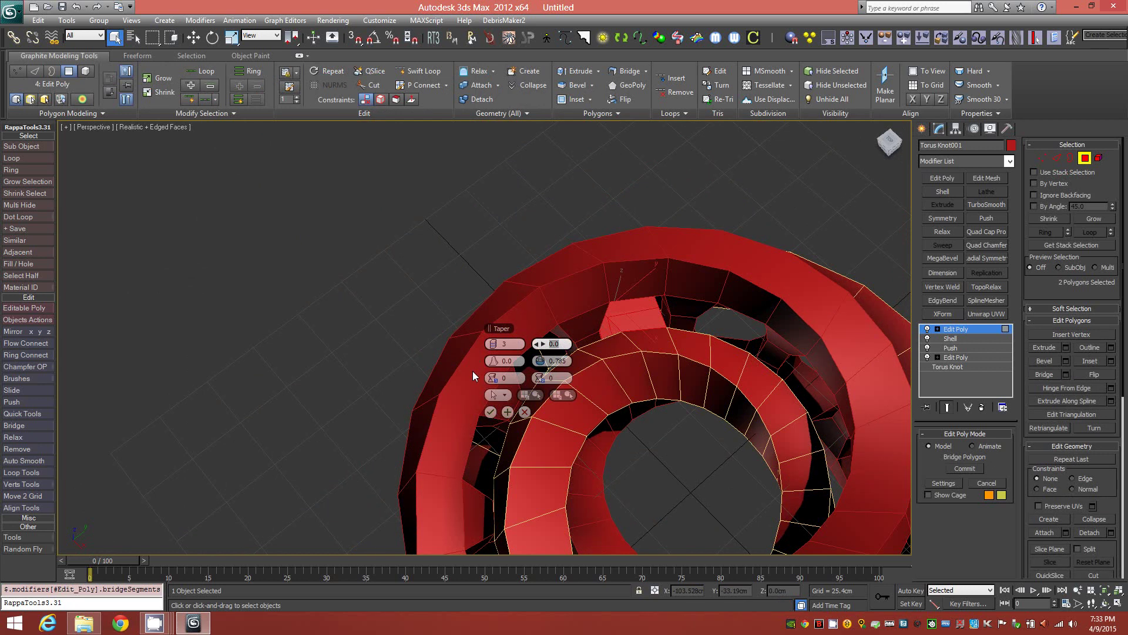
text(-2.)
key(Return)
click(490, 412)
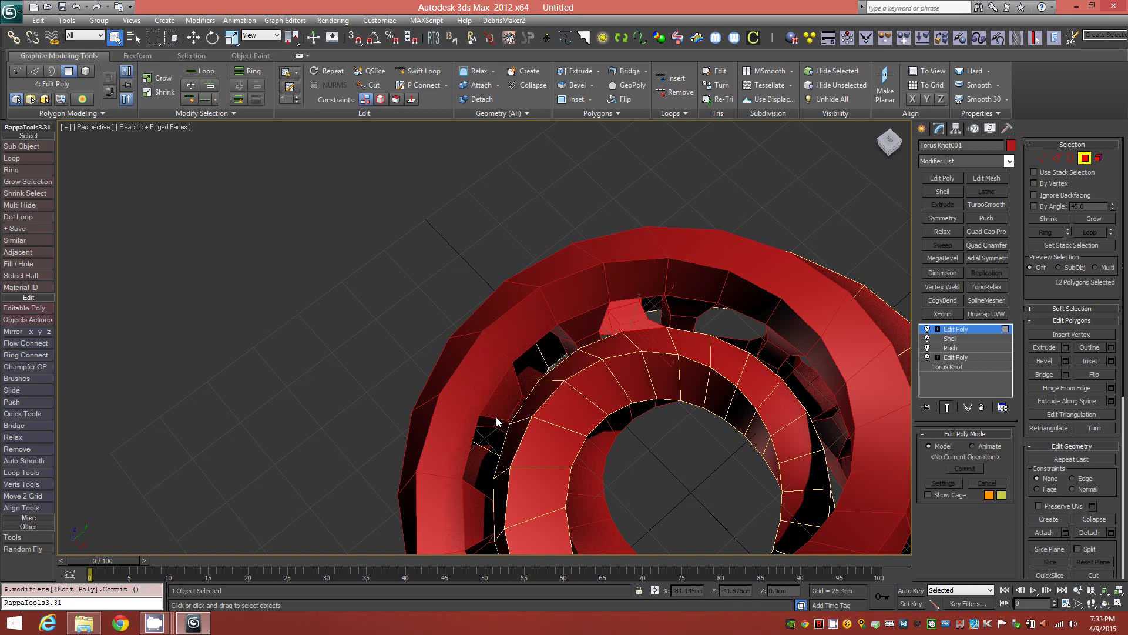
alt+middle_drag(616, 373, 559, 329)
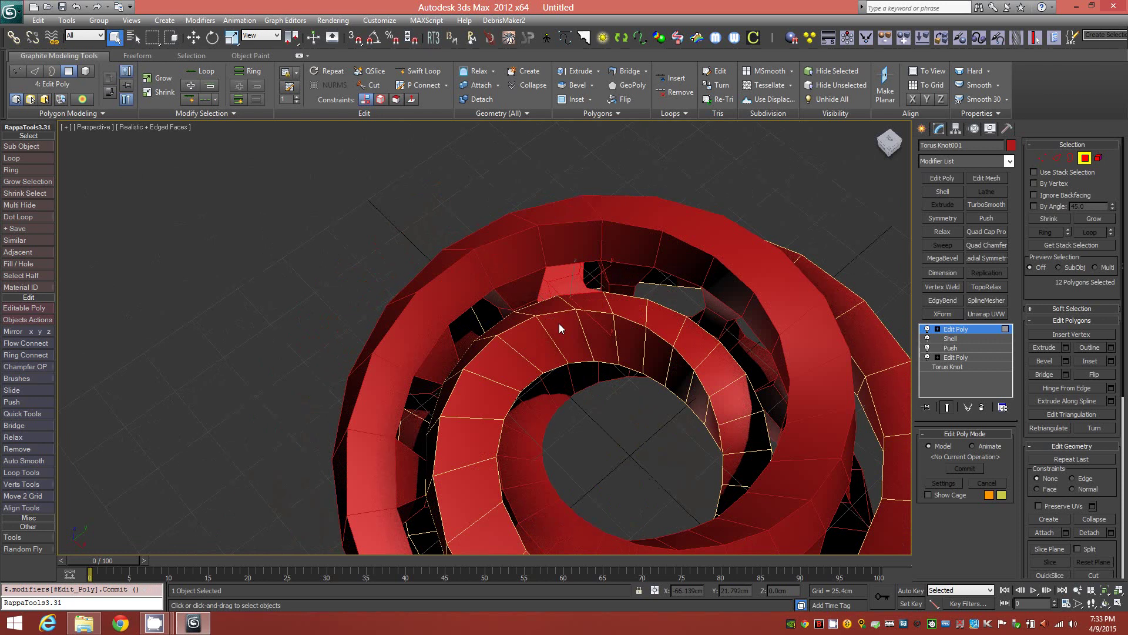
- Leave Polygon mode, hide the overlapping red strip object, and reselect the torus knot
click(1085, 157)
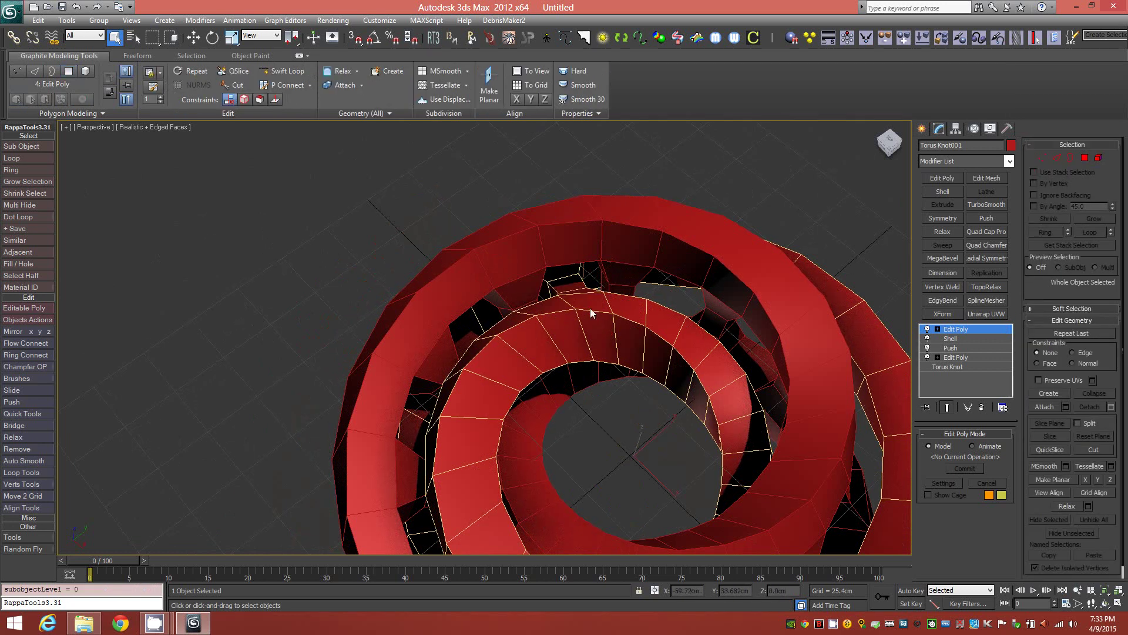
alt+middle_drag(590, 308, 617, 254)
right_click(617, 254)
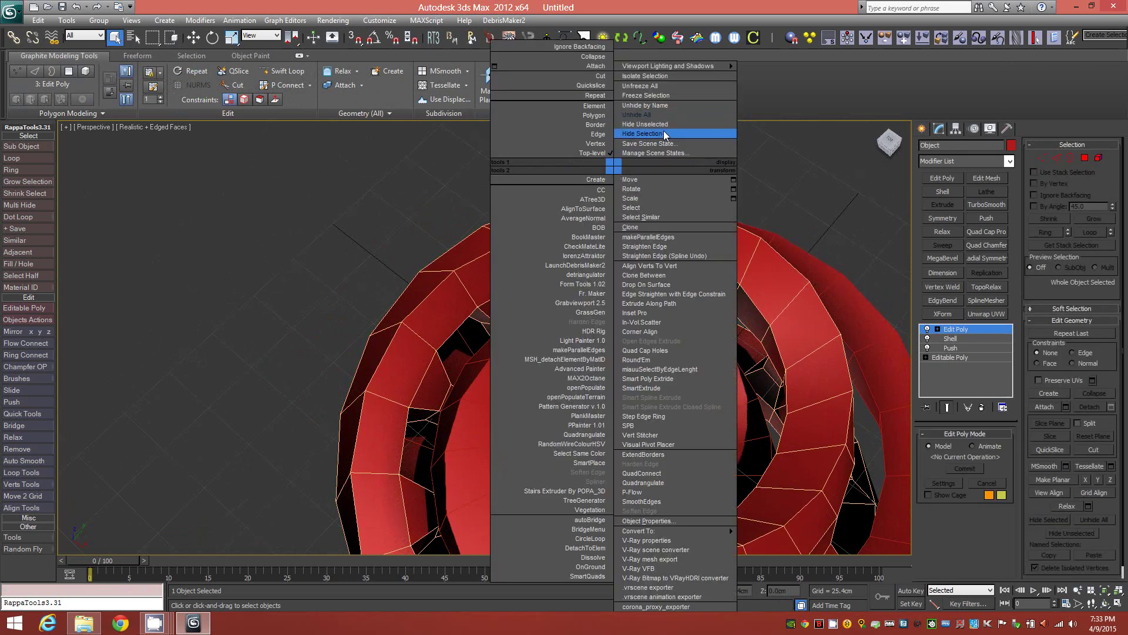
click(647, 134)
click(615, 325)
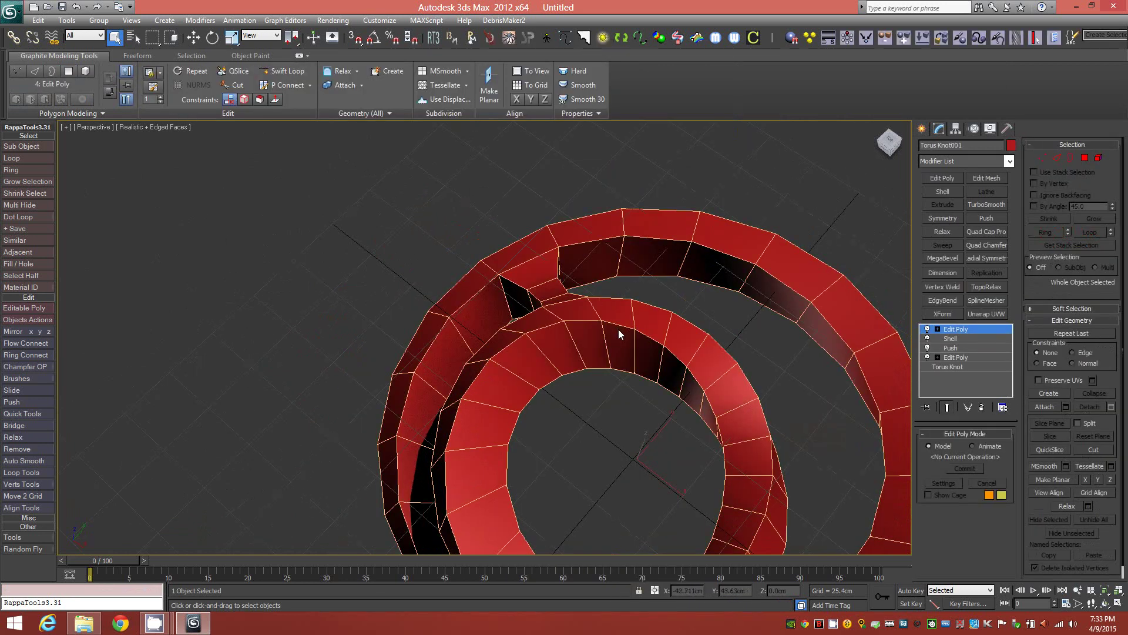
- In Polygon mode, select facing polygons on the knot and bridge them into struts
click(1085, 157)
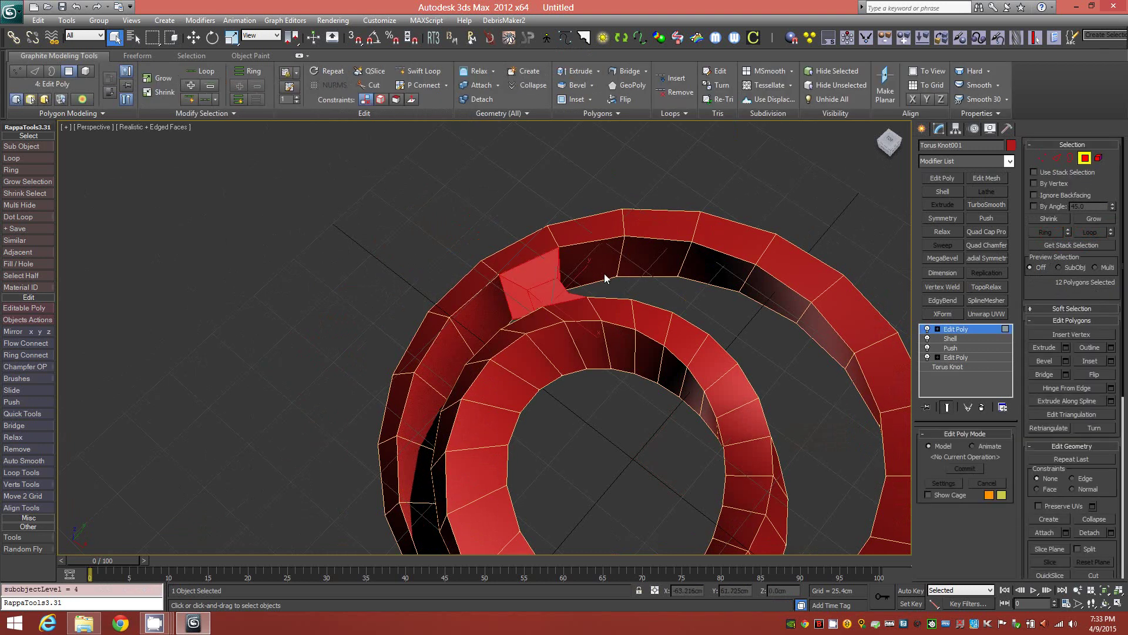
alt+middle_drag(605, 278, 630, 261)
click(618, 226)
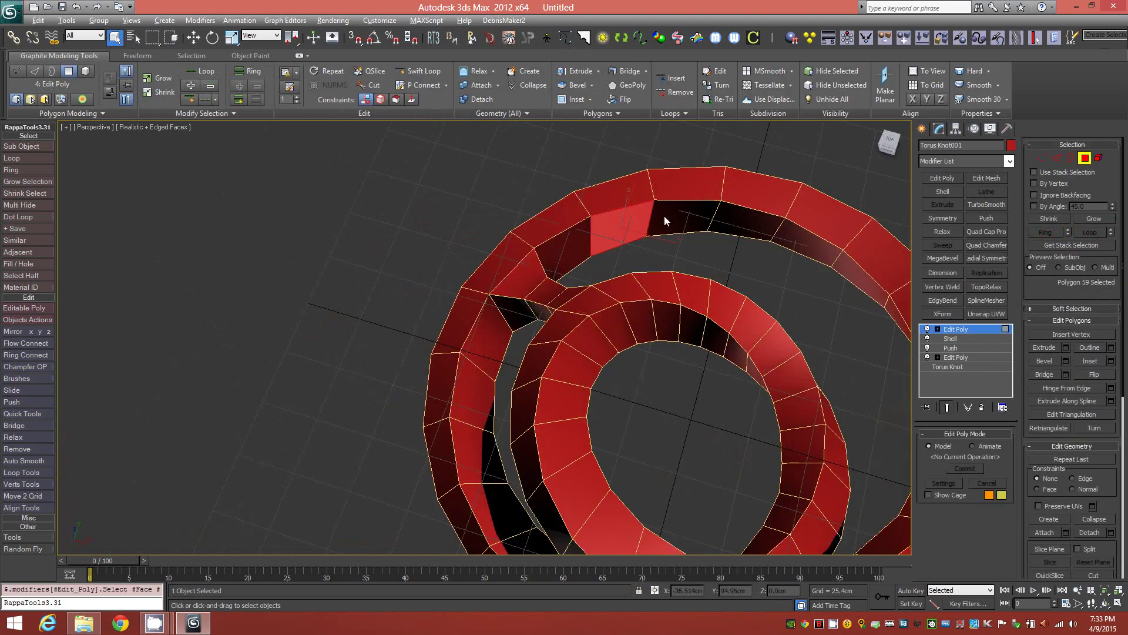
ctrl+click(741, 223)
alt+middle_drag(737, 243, 696, 319)
ctrl+click(773, 302)
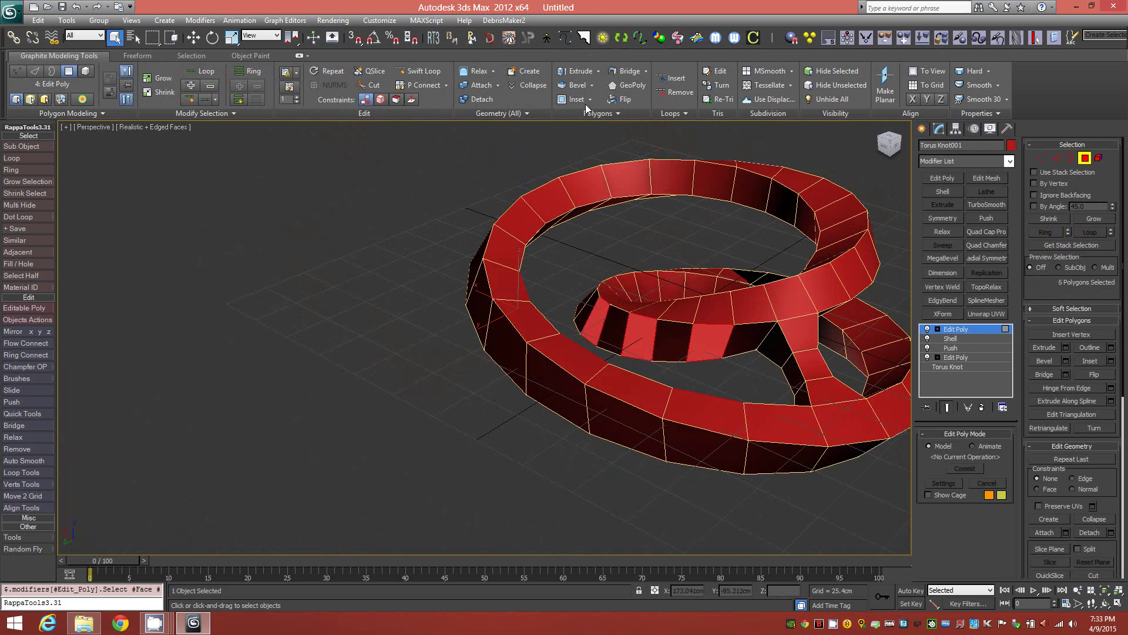
click(624, 71)
- Select three more polygons further around the knot and bridge them
alt+middle_drag(620, 161, 629, 299)
alt+middle_drag(717, 262, 770, 228)
click(651, 234)
ctrl+click(765, 225)
alt+middle_drag(852, 242, 813, 261)
ctrl+click(817, 235)
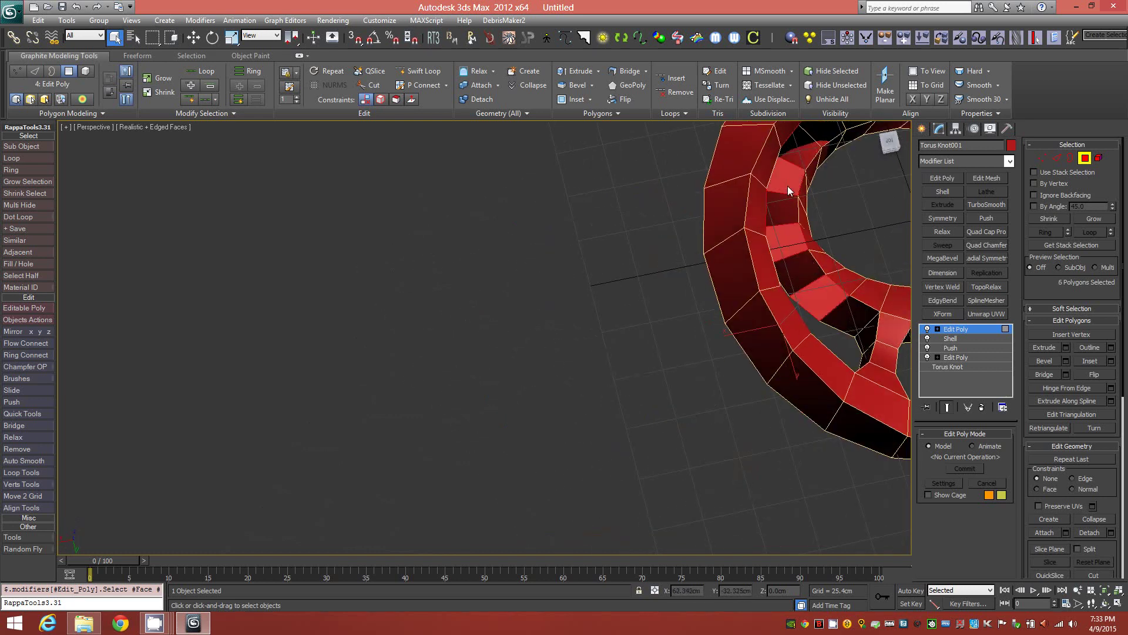
click(626, 71)
- Bridge two more polygon pairs, then return to object level
alt+middle_drag(752, 231, 736, 308)
click(736, 309)
ctrl+click(883, 313)
alt+middle_drag(884, 314, 735, 341)
click(630, 71)
click(679, 267)
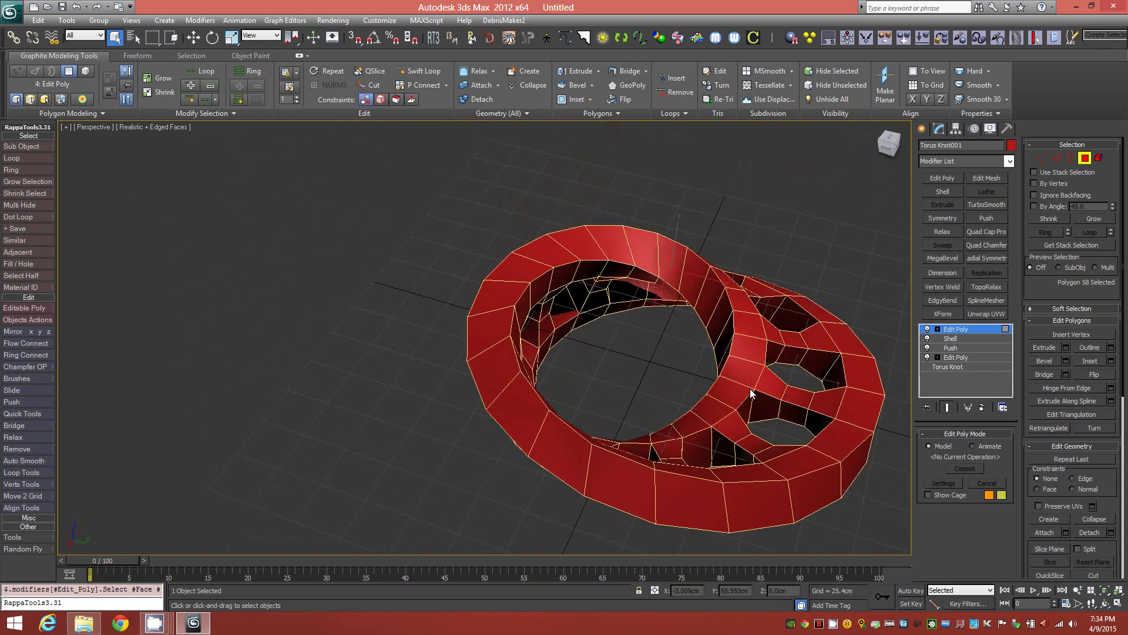
alt+middle_drag(754, 395, 750, 436)
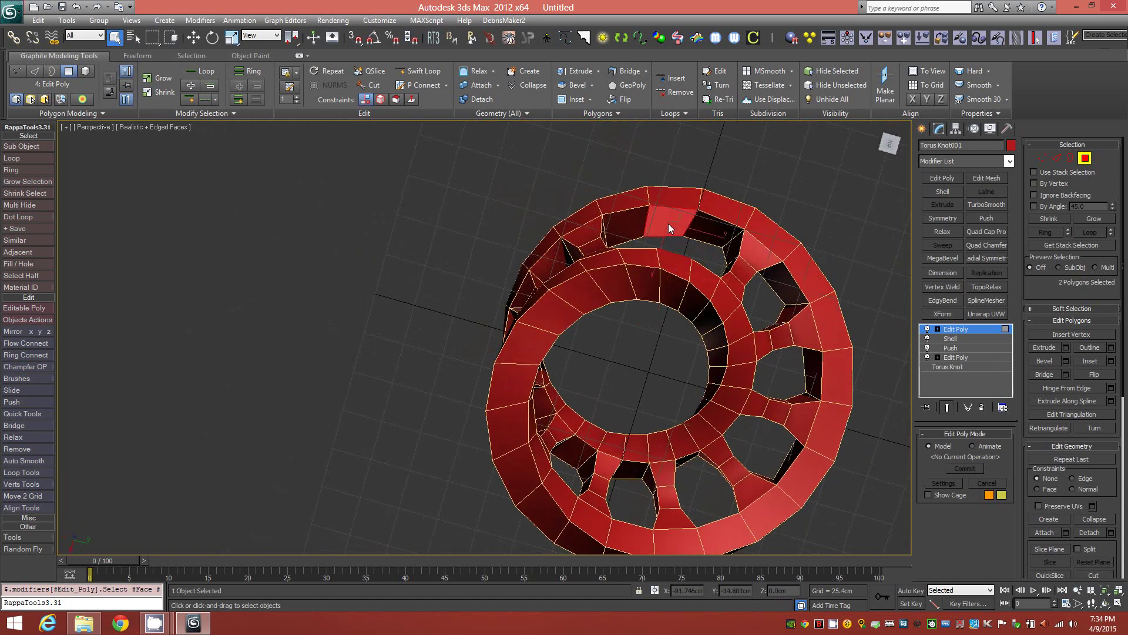
click(664, 42)
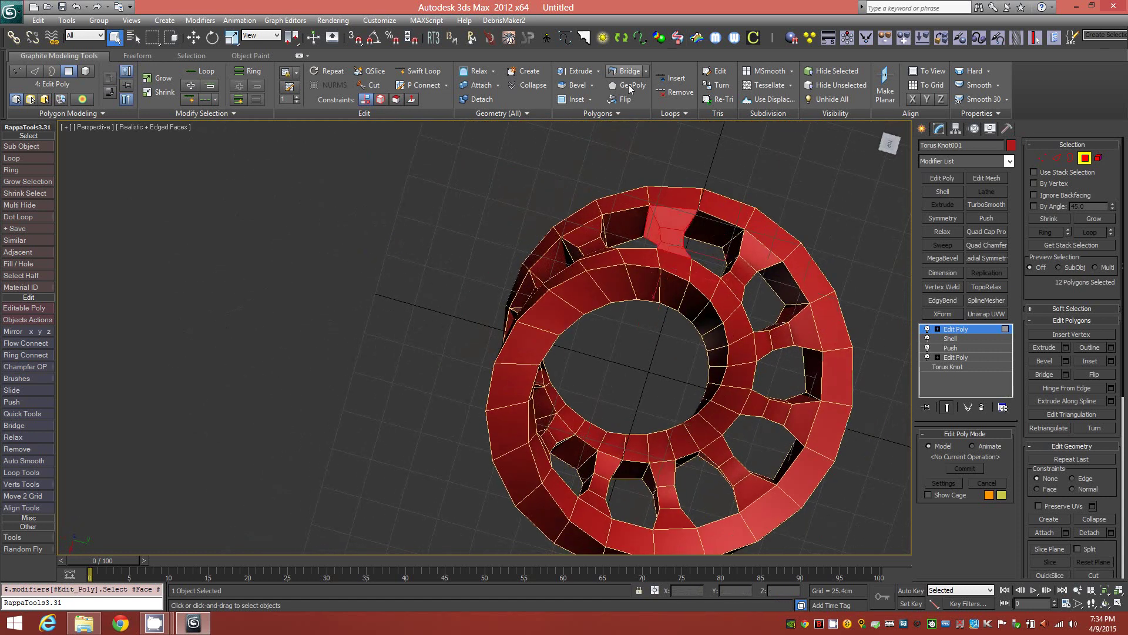
click(1083, 159)
alt+middle_drag(707, 308, 704, 269)
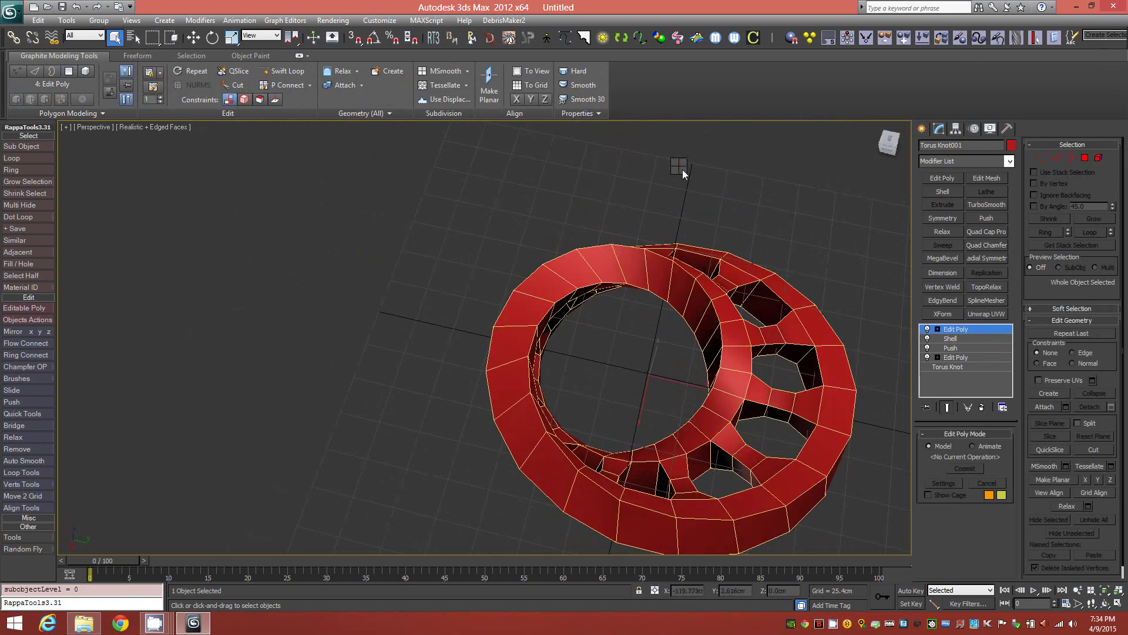
- Unhide all objects so the red strip shows alongside the strutted torus knot
right_click(679, 167)
click(725, 115)
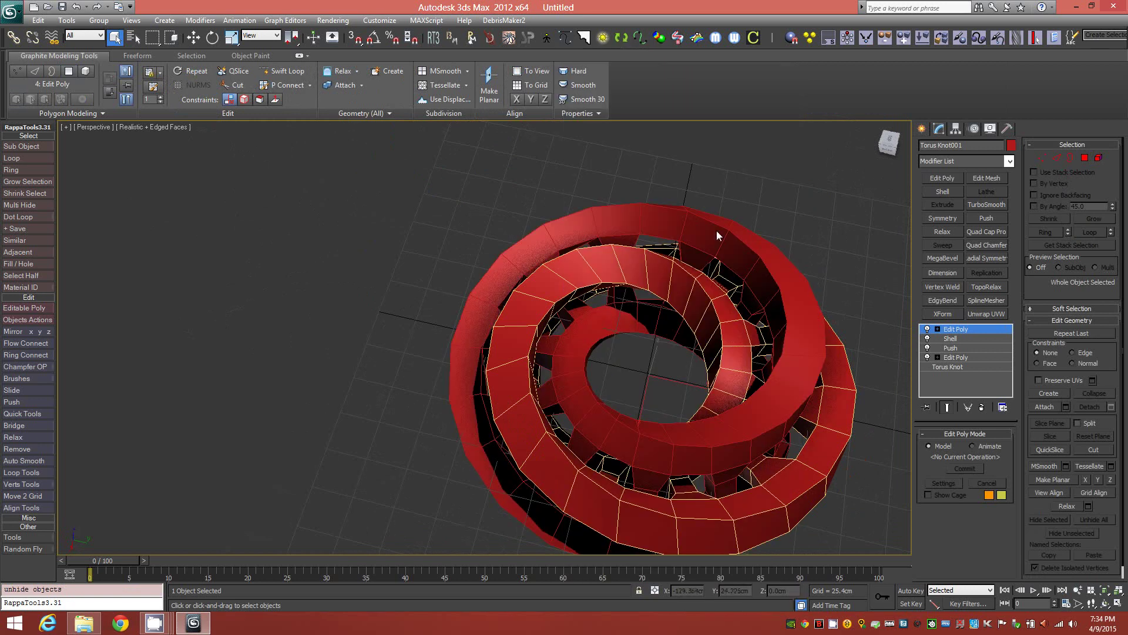
alt+middle_drag(736, 347, 554, 301)
alt+middle_drag(664, 376, 639, 376)
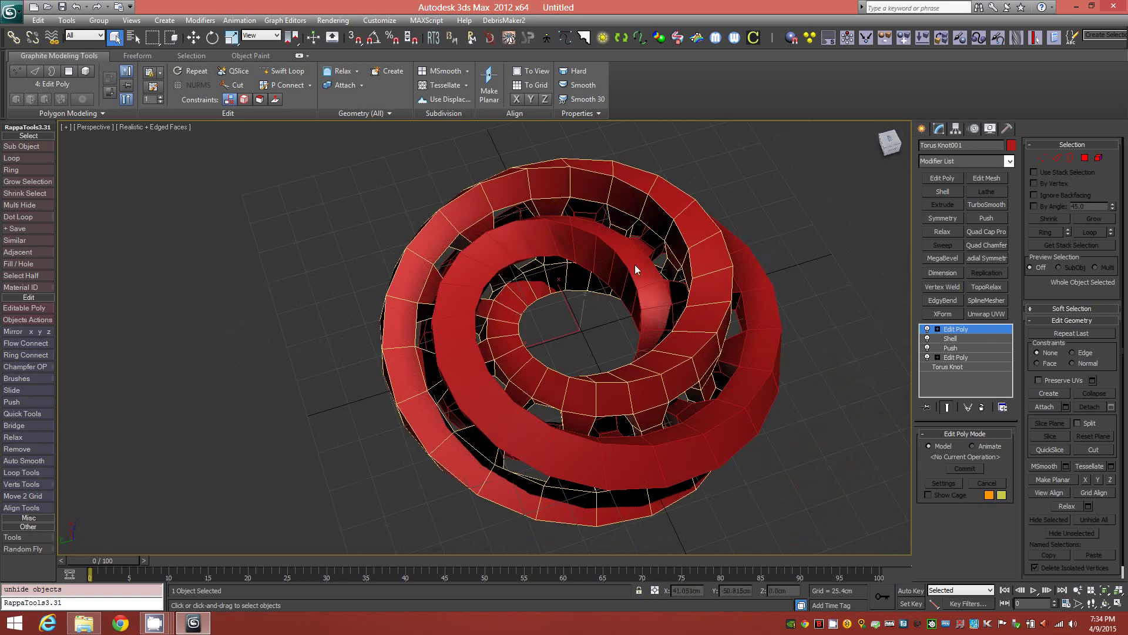
click(1060, 157)
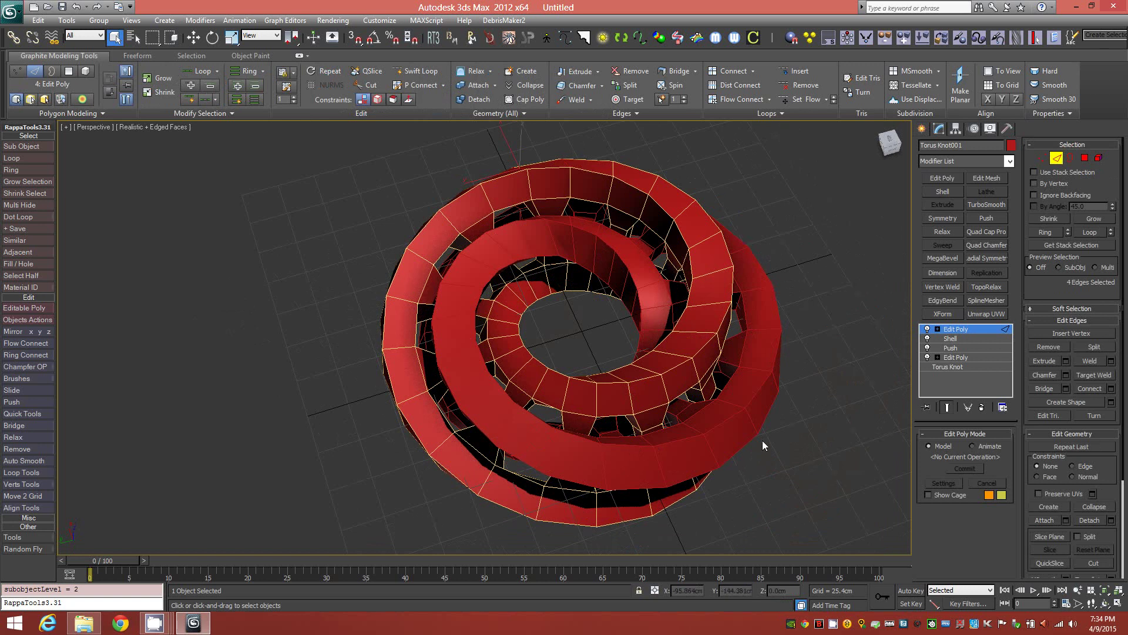
click(1057, 160)
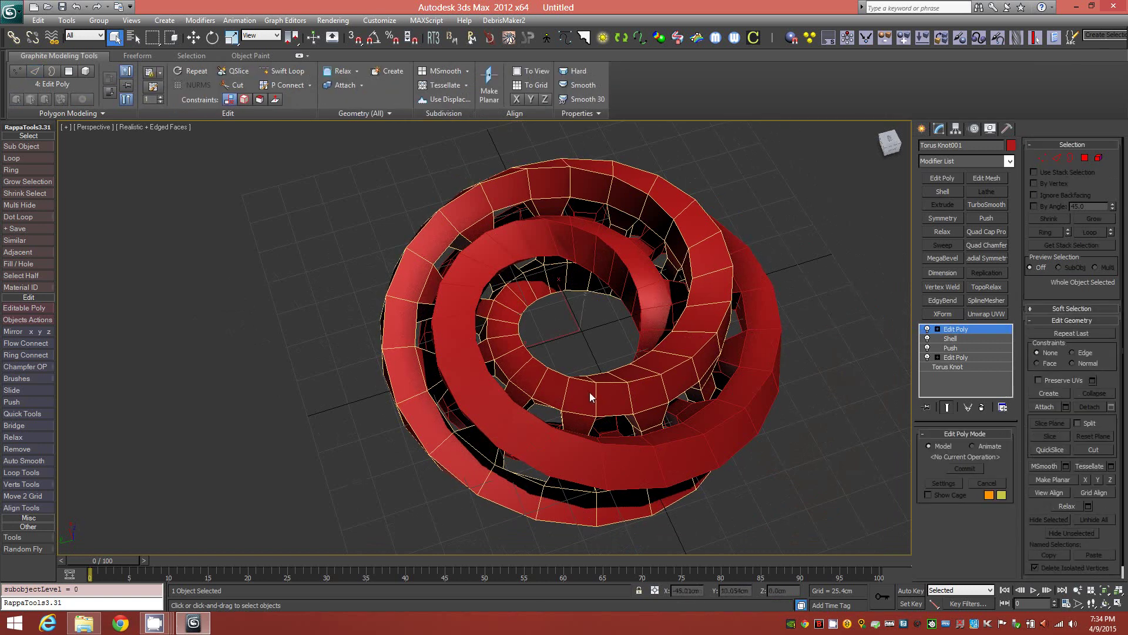
- Attach the red strip object to the torus knot
click(1042, 408)
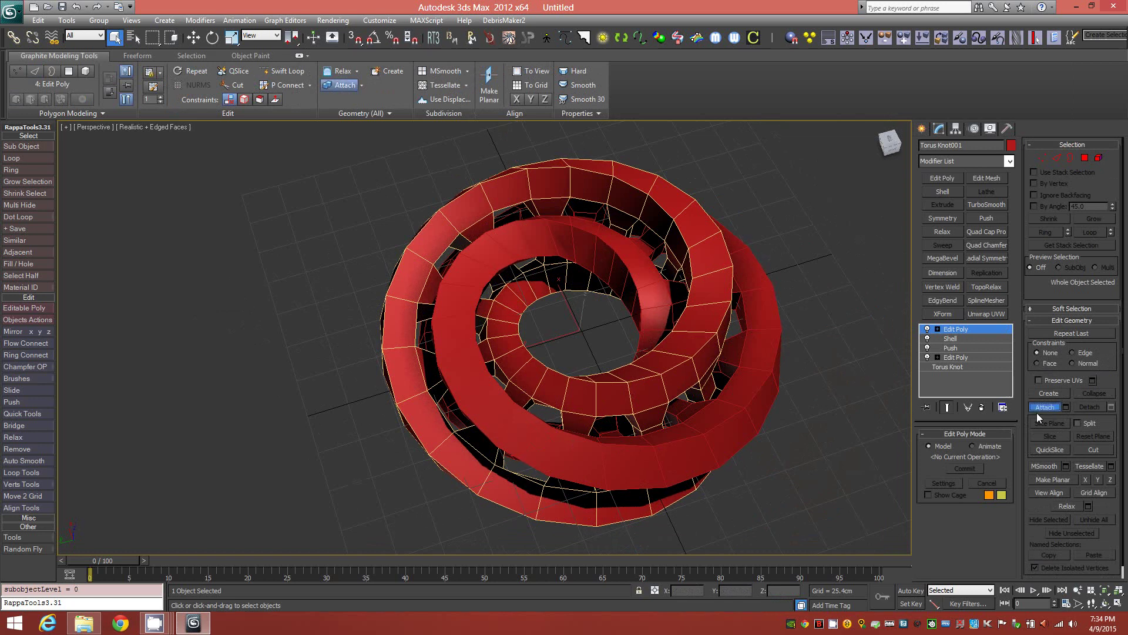
click(700, 447)
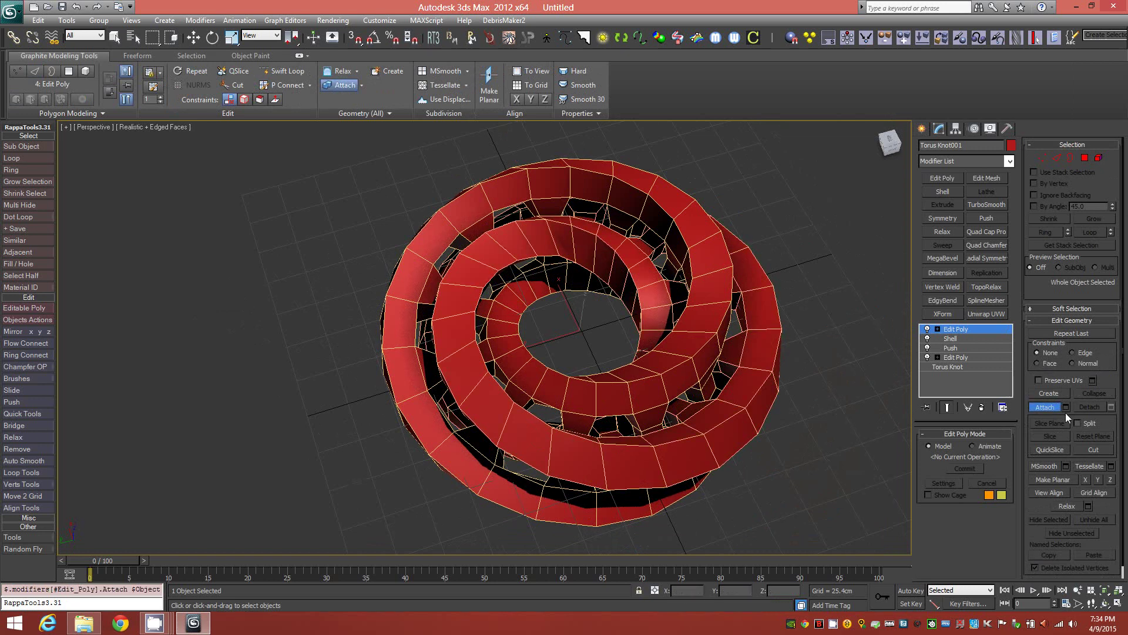
key(w)
alt+middle_drag(714, 401, 693, 415)
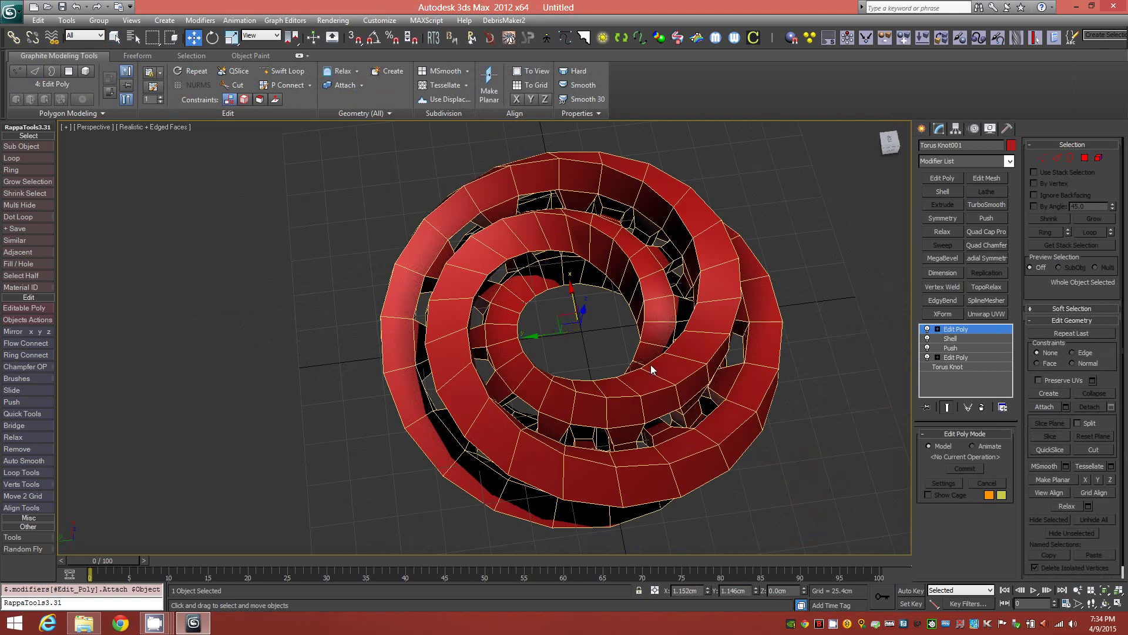
- Select the knot's own strip element and give it material ID 2
click(1099, 157)
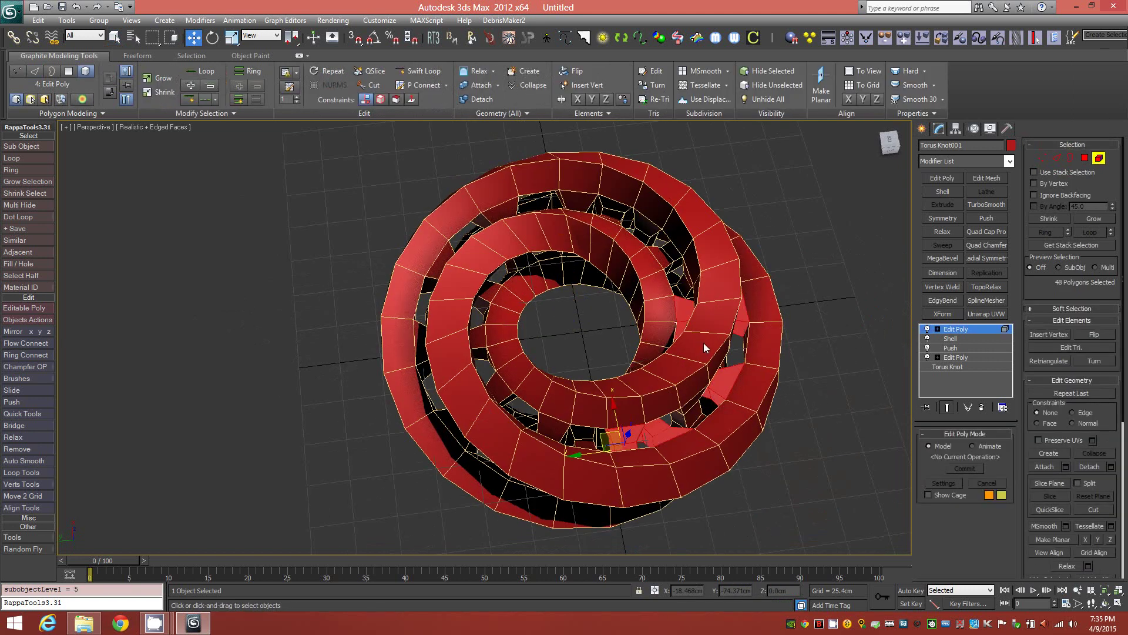
click(703, 343)
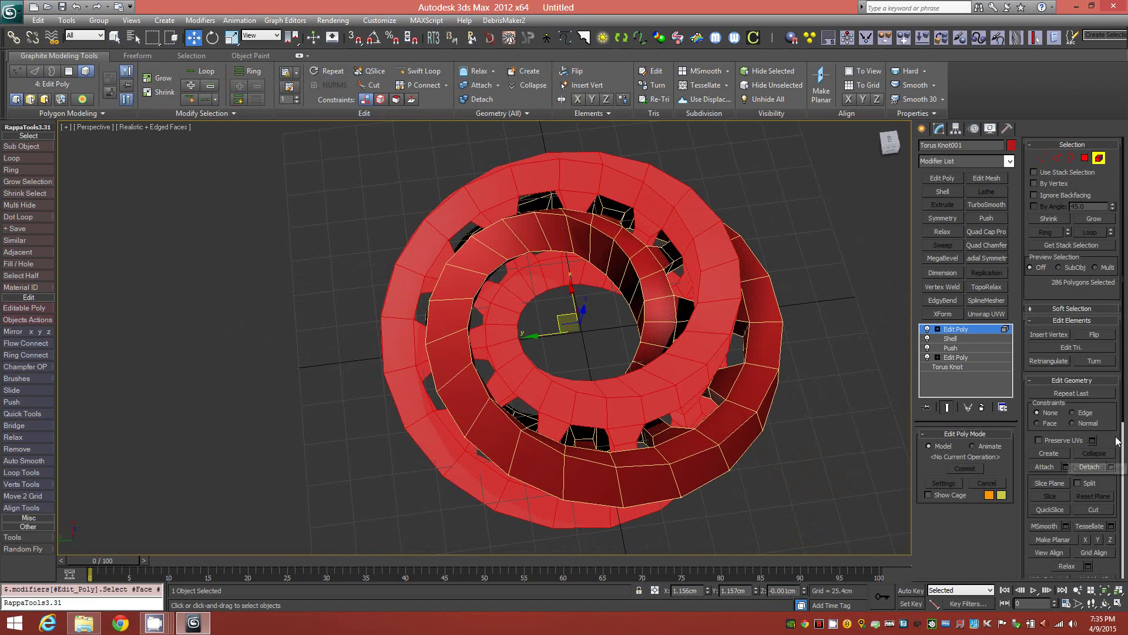
drag(1118, 442, 1115, 127)
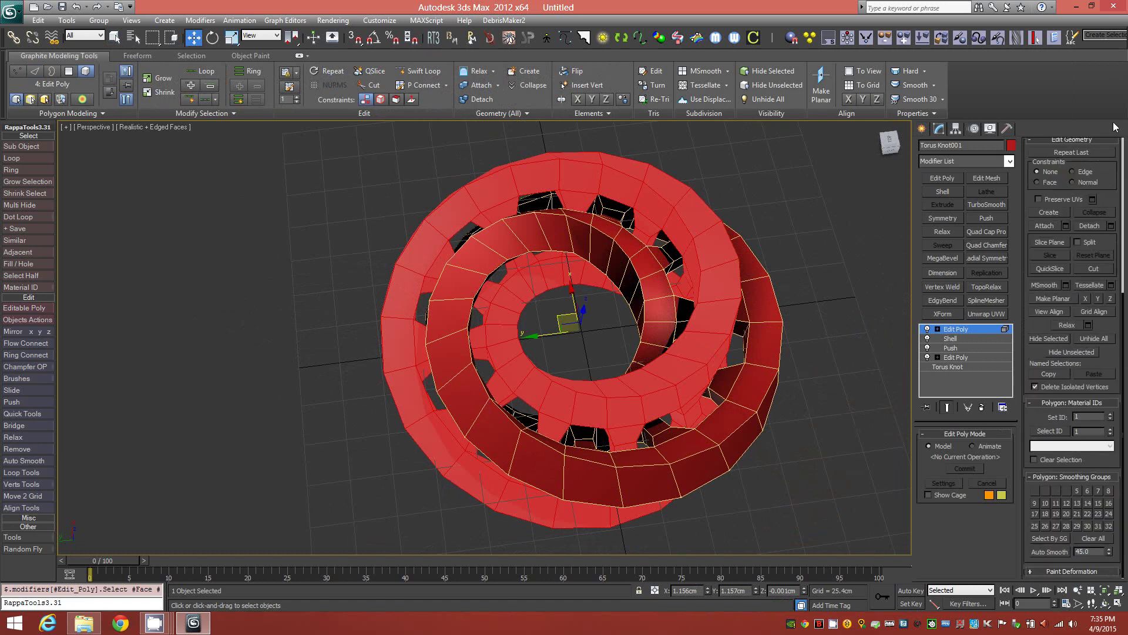
click(1110, 414)
mouse_move(1115, 170)
mouse_down()
mouse_move(1115, 247)
mouse_move(1115, 189)
mouse_up()
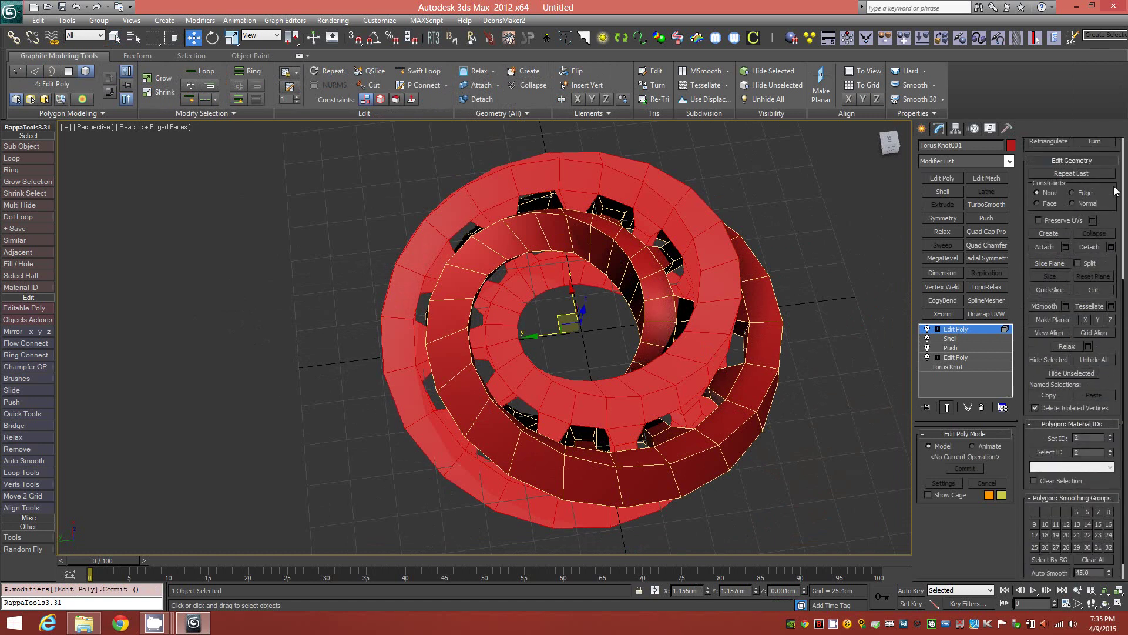
scroll(1115, 197, up, 5)
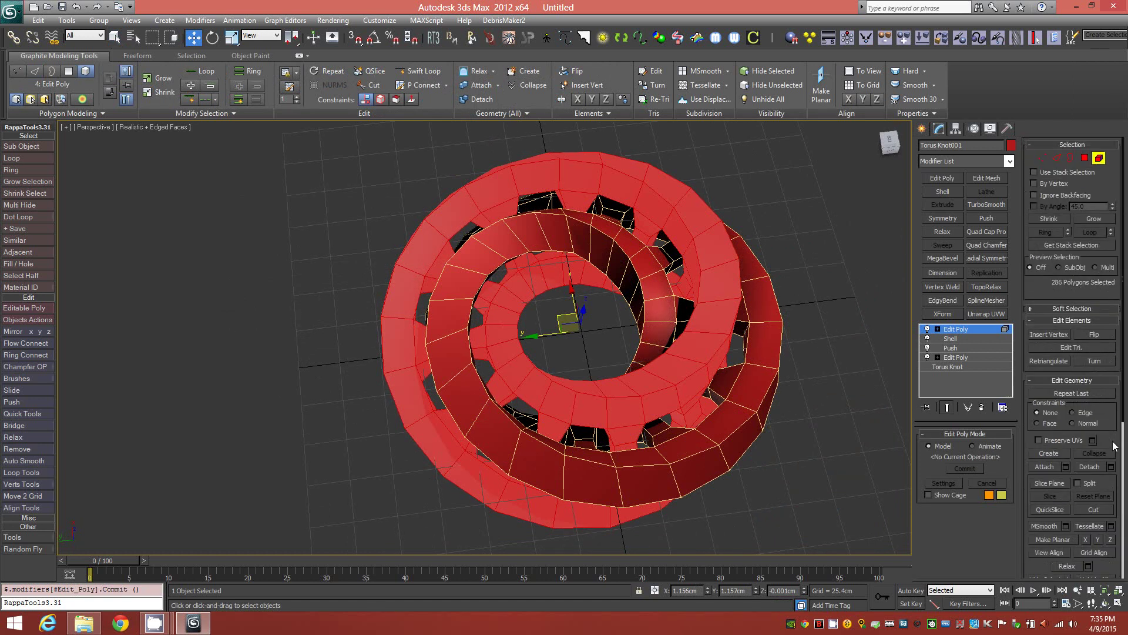
click(1099, 158)
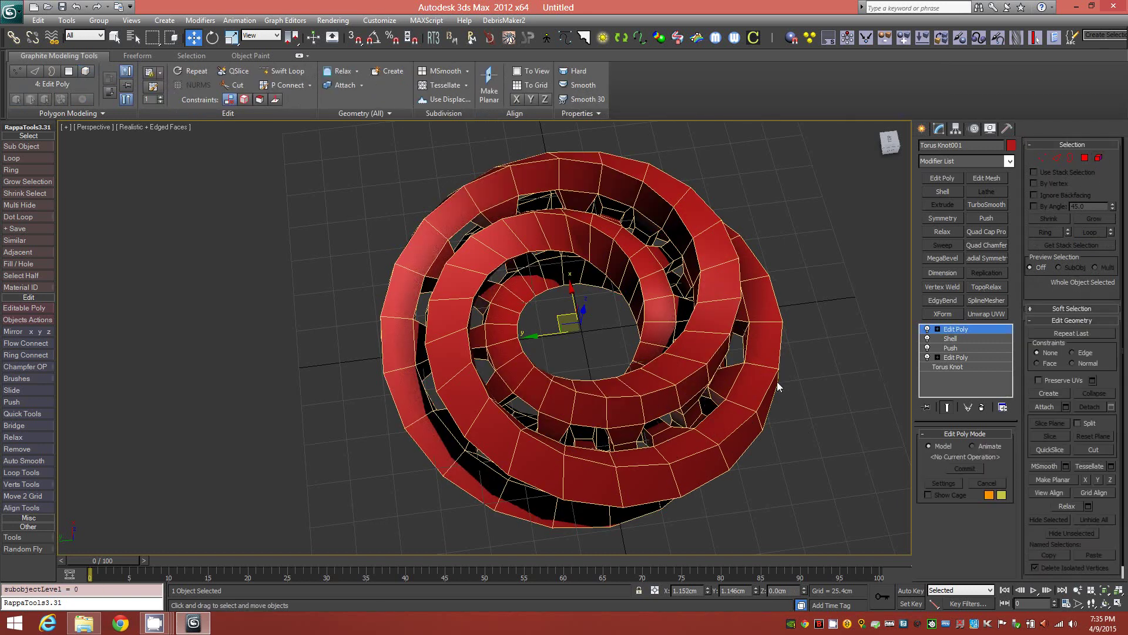
- In the Material Editor, make the slot a Multi/Sub-Object keeping the old material, with 2 sub-materials
key(m)
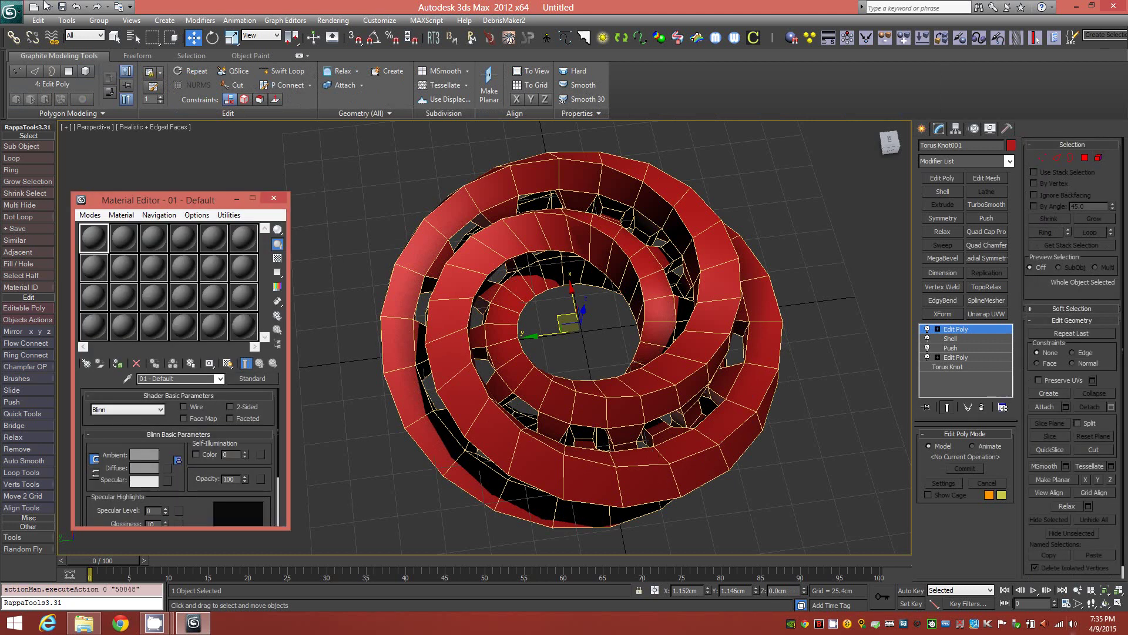
click(263, 378)
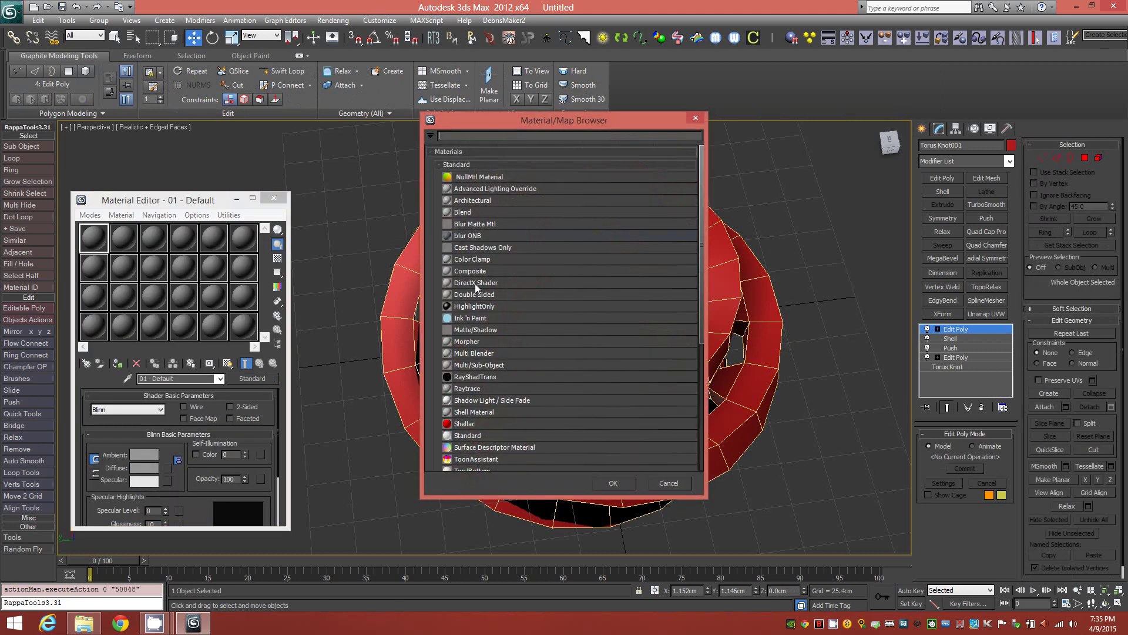
double_click(488, 366)
click(151, 393)
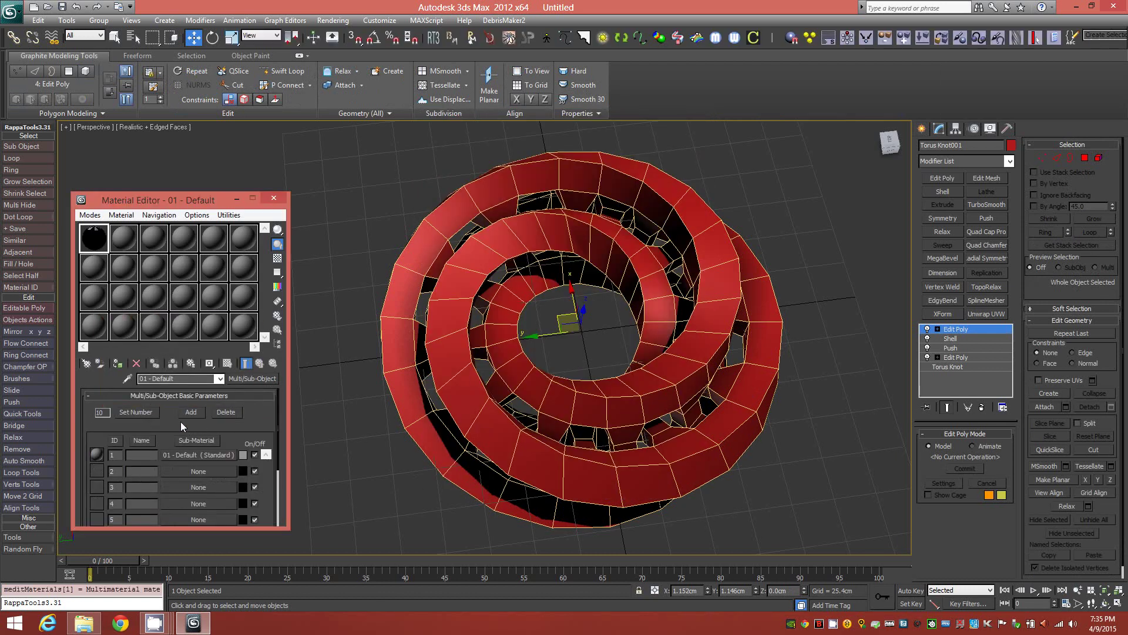
click(146, 417)
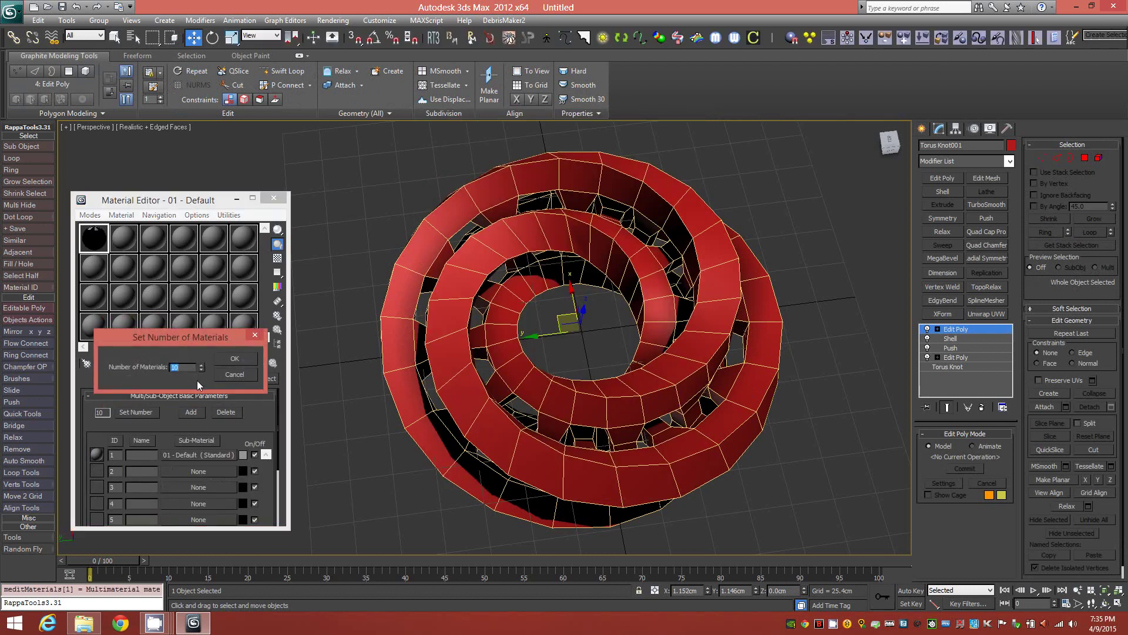
click(223, 361)
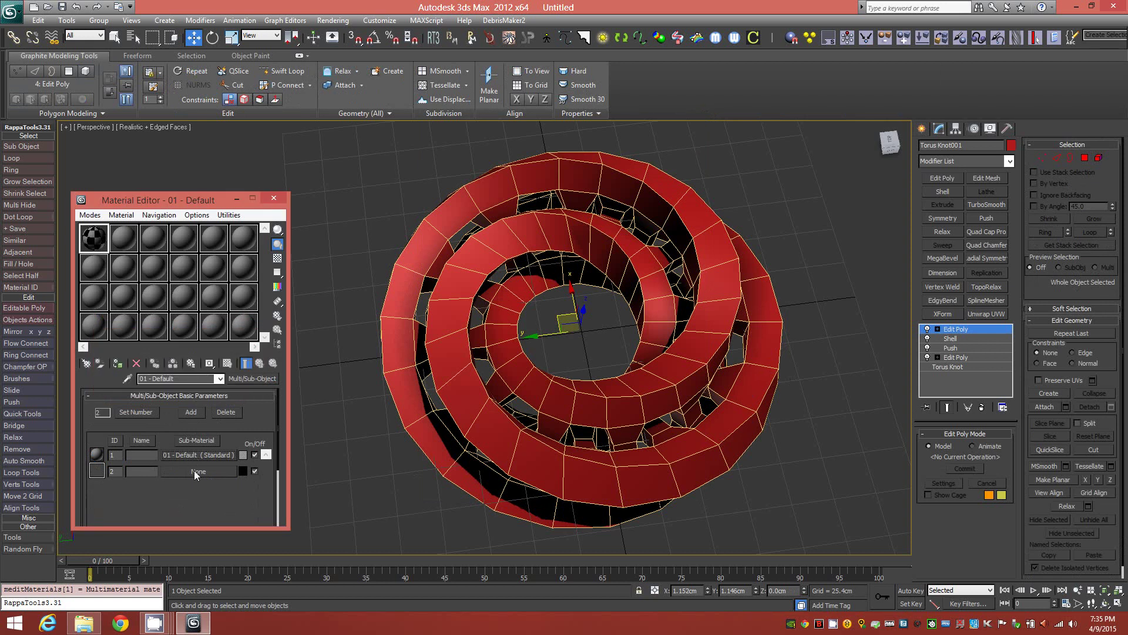
- Copy sub-material 1 into slot 2, colour it red, and assign the material to the knot
drag(194, 470, 193, 470)
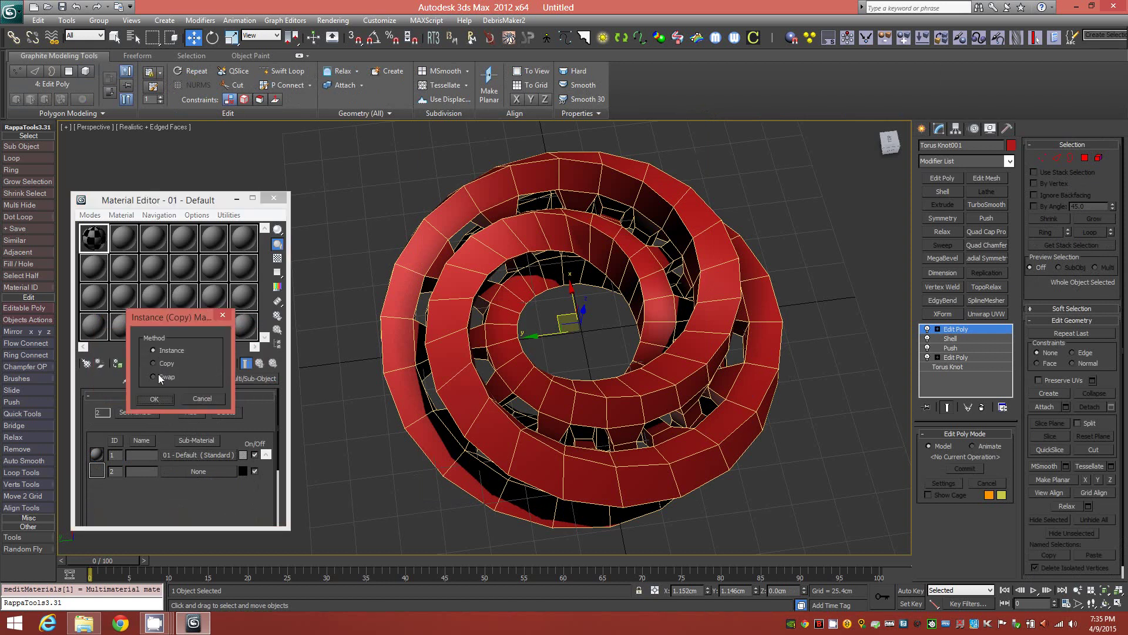
click(155, 398)
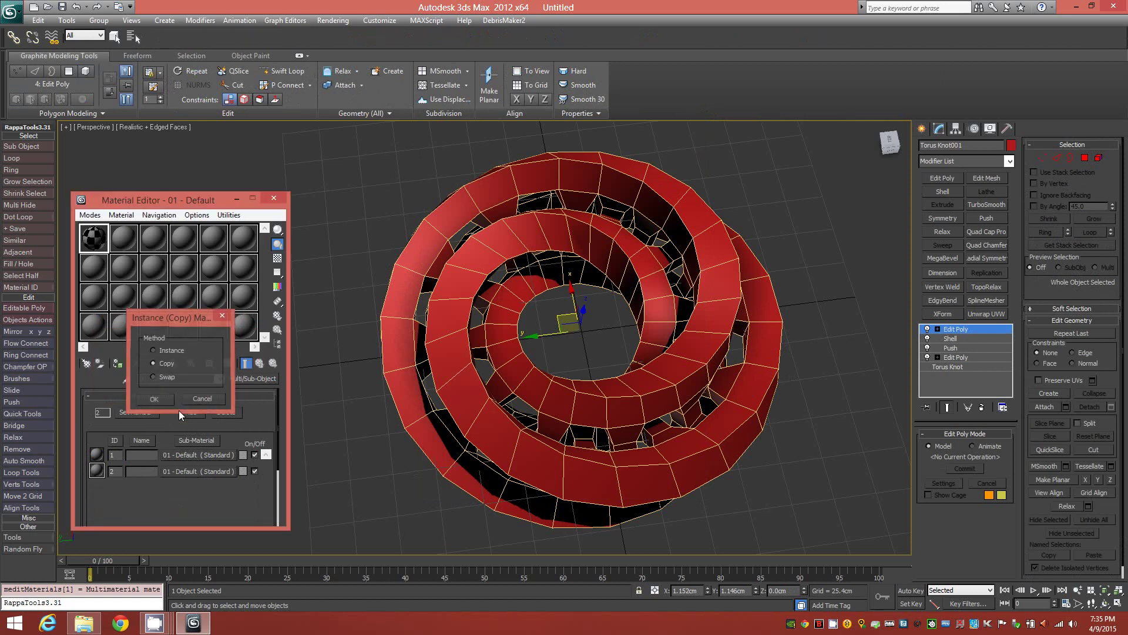
click(243, 471)
drag(239, 86, 237, 98)
drag(329, 98, 330, 76)
click(431, 173)
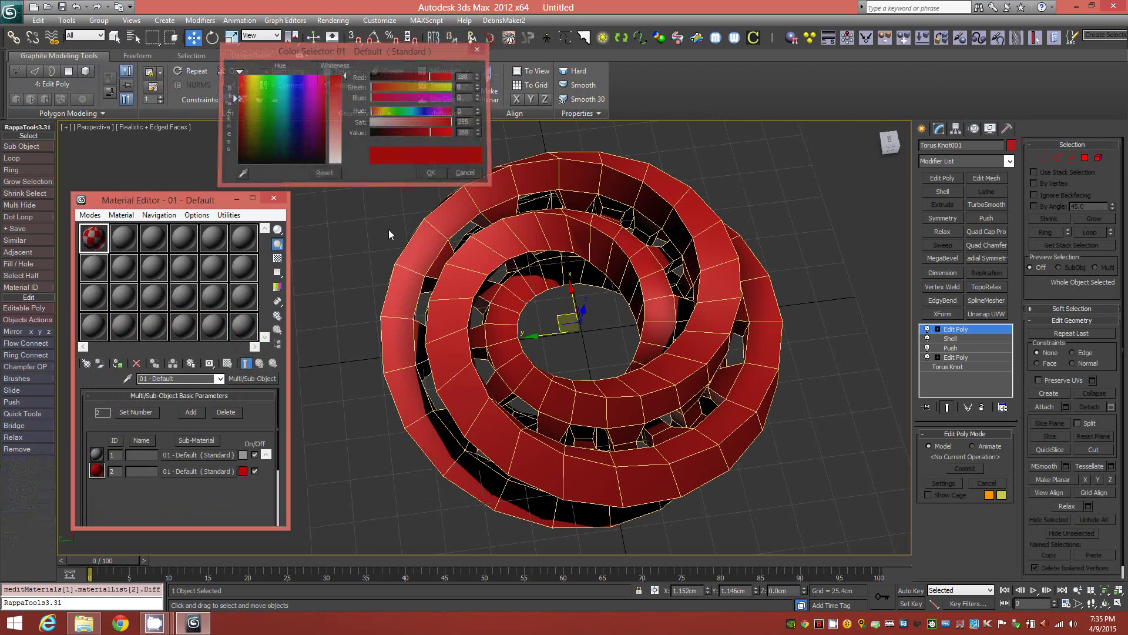
click(118, 363)
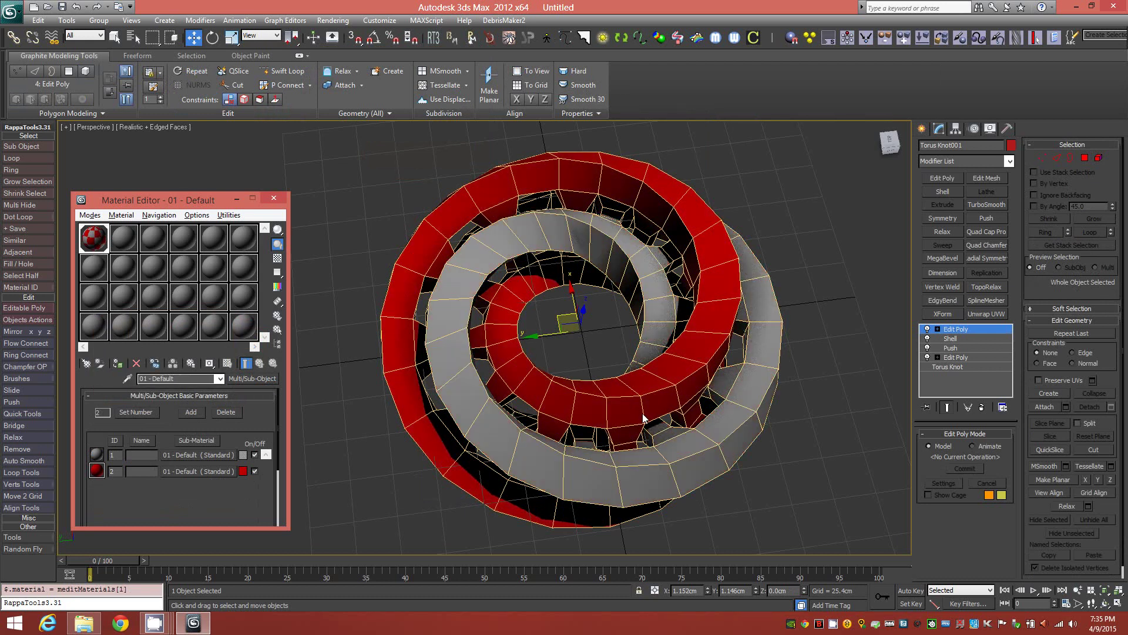
alt+middle_drag(644, 418, 649, 385)
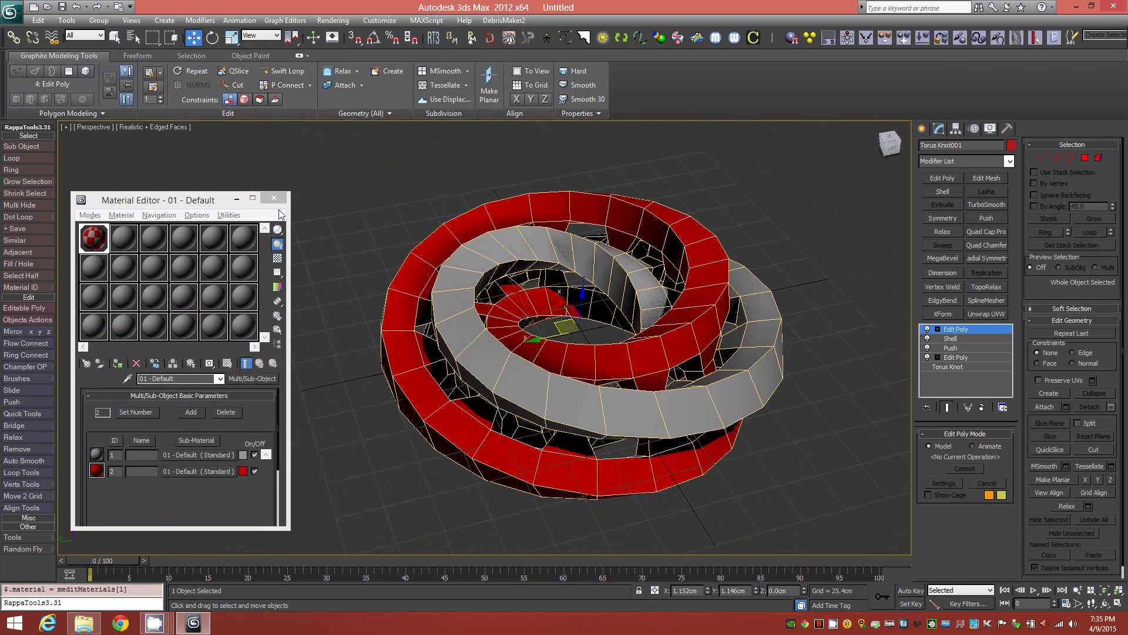
- Close the Material Editor and select a strip-border edge loop in Edge mode
key(m)
alt+middle_drag(299, 226, 676, 293)
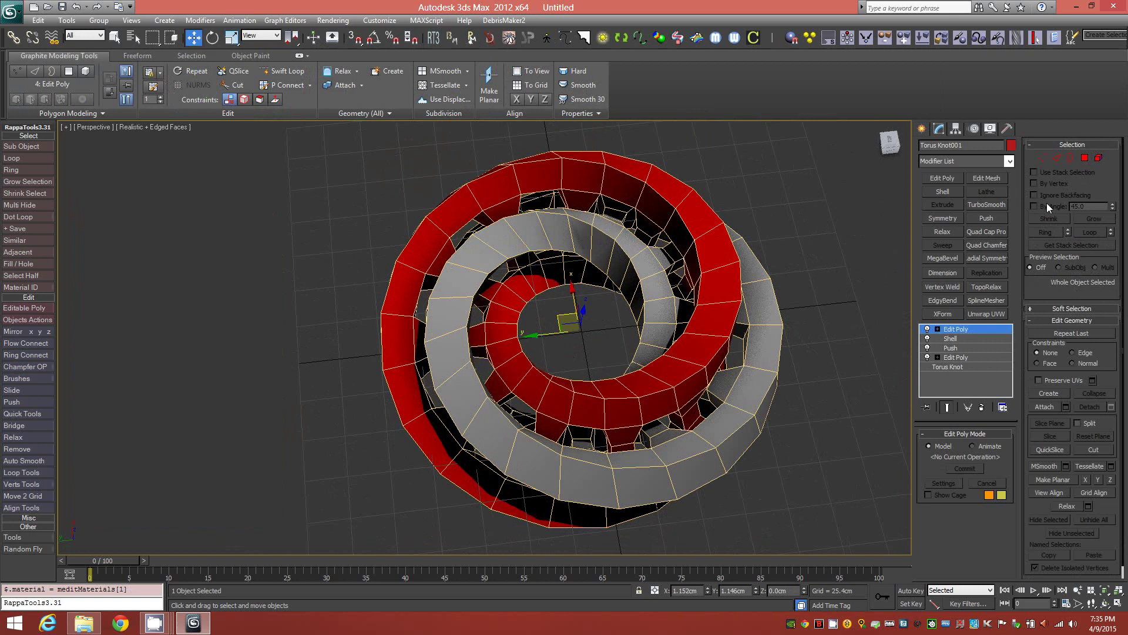
click(1061, 156)
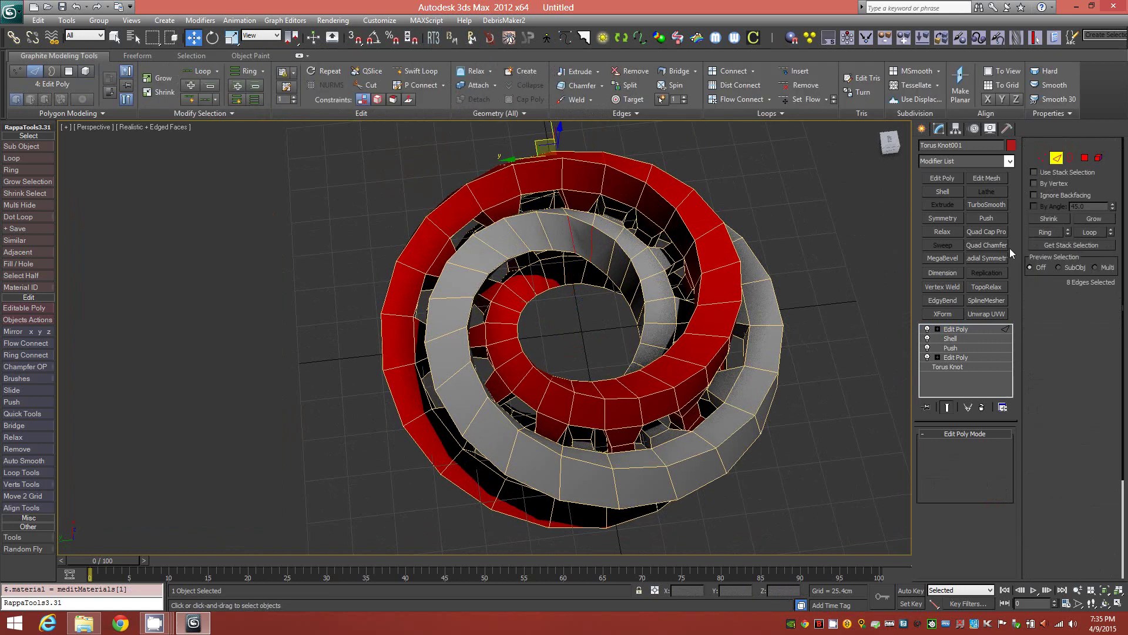
click(642, 468)
shift+click(690, 457)
- Add more border edge loops along the red and grey bands to the selection
alt+middle_drag(629, 478, 661, 400)
ctrl+click(654, 405)
shift+click(586, 400)
alt+middle_drag(558, 433, 611, 386)
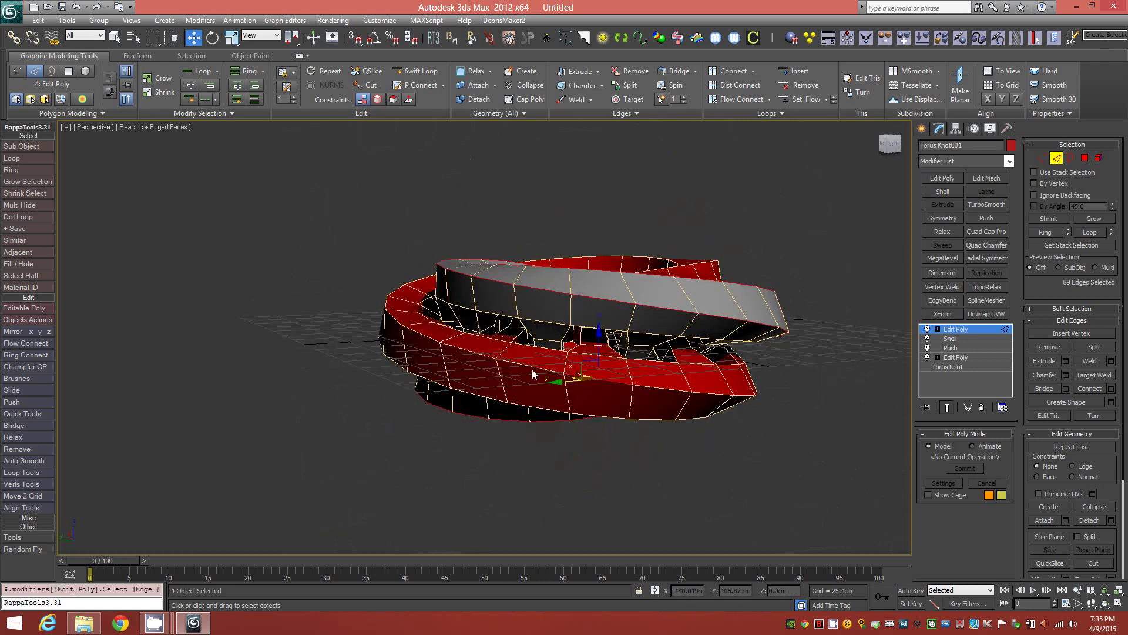
shift+click(539, 398)
alt+middle_drag(538, 397, 551, 322)
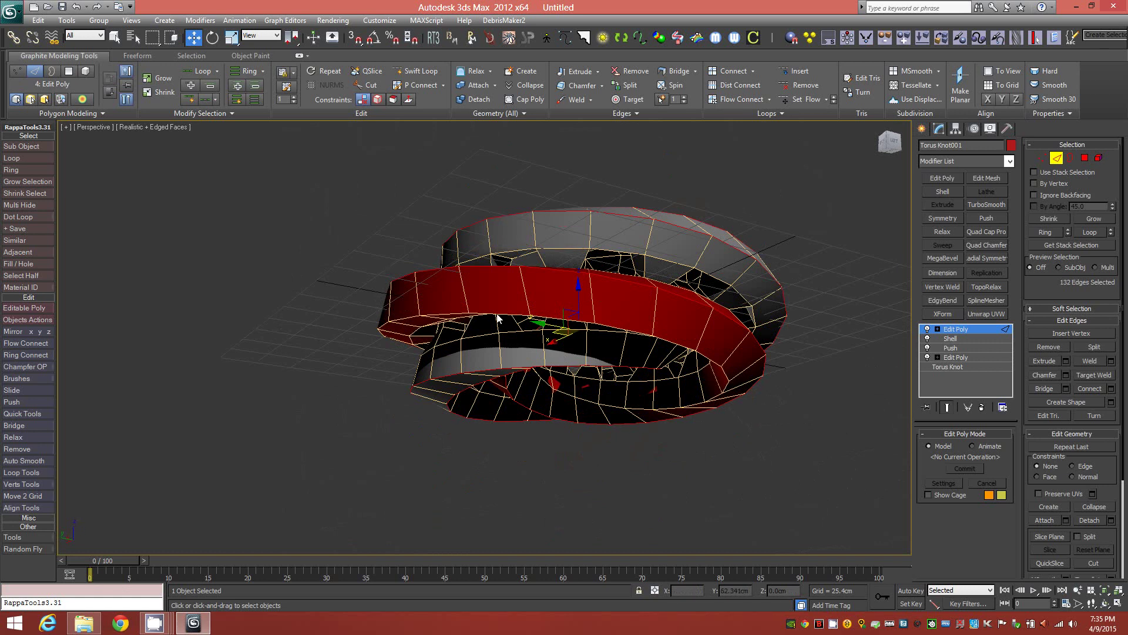
ctrl+click(441, 315)
ctrl+click(536, 259)
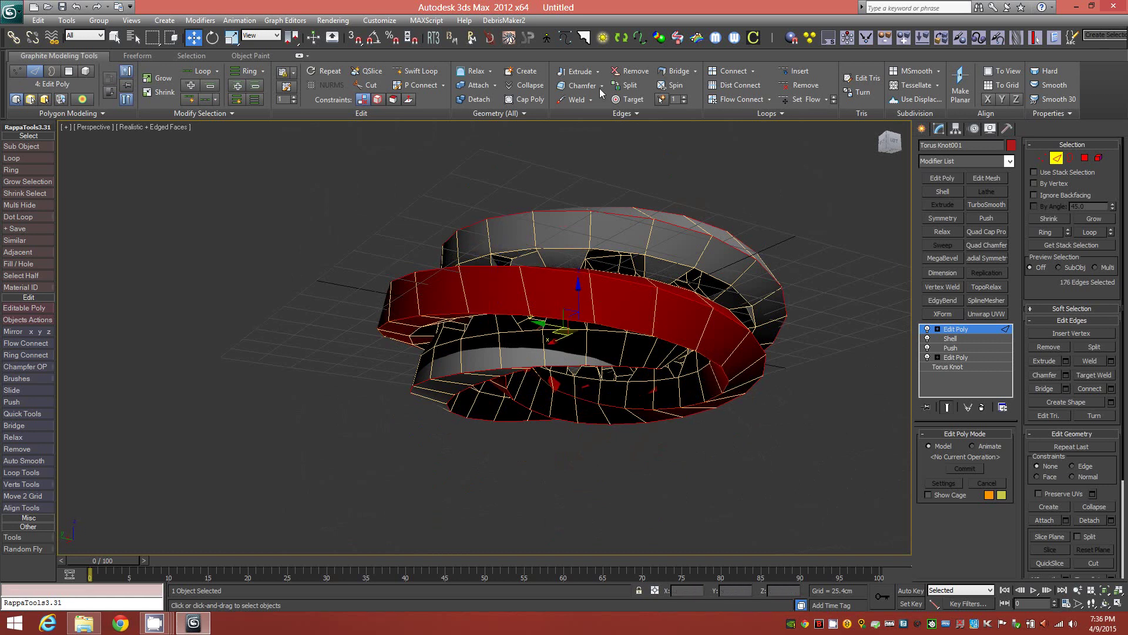
- Chamfer the selected border edge loops and commit the chamfer
click(579, 85)
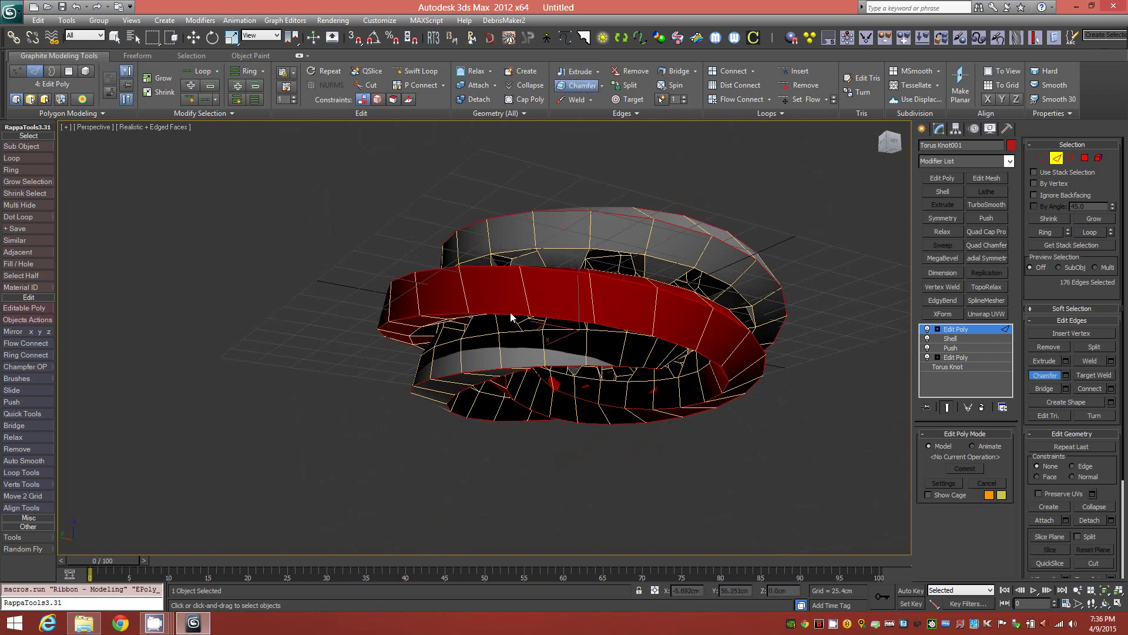
drag(511, 314, 507, 308)
right_click(573, 298)
alt+middle_drag(572, 297, 564, 322)
- Add a TurboSmooth modifier at 2 iterations to Torus Knot001 and hide edged faces
click(1056, 157)
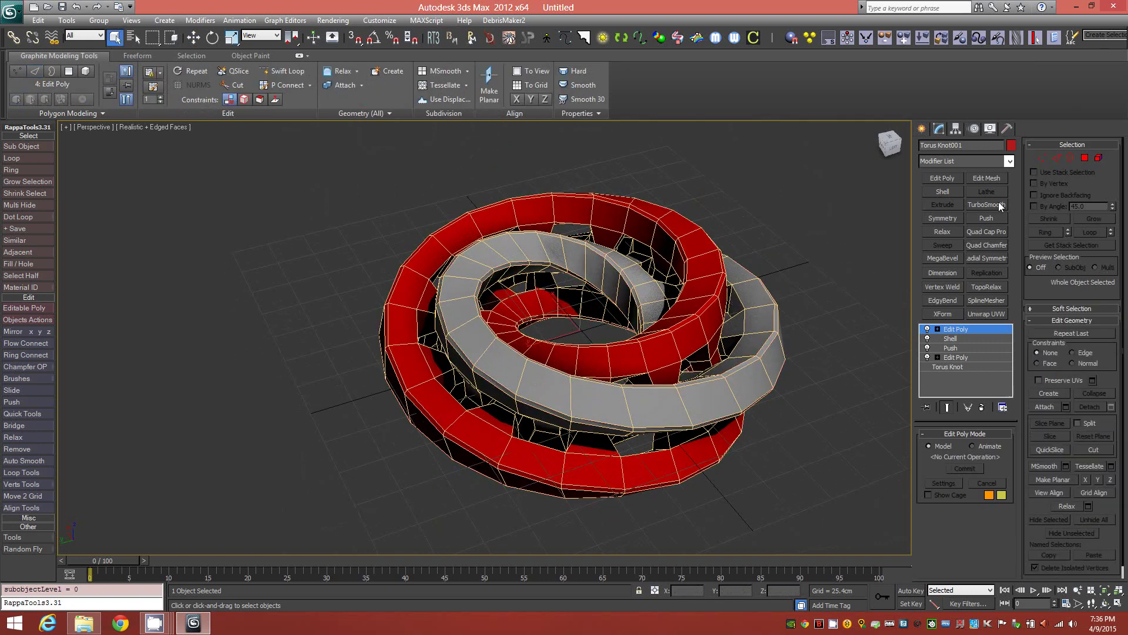
alt+middle_drag(614, 270, 695, 322)
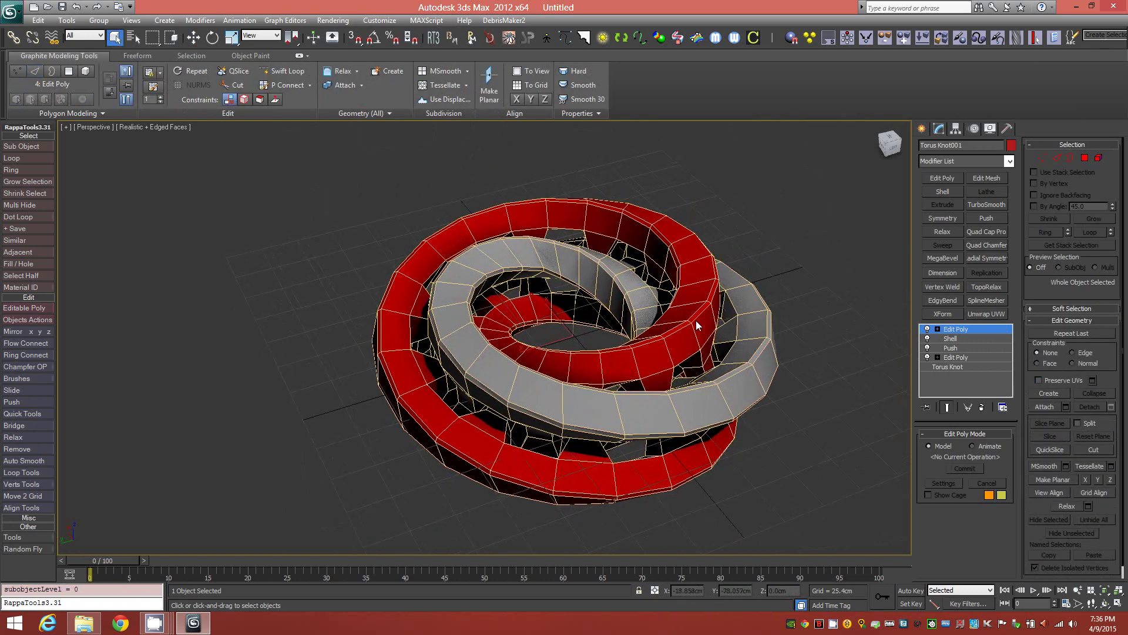
click(987, 204)
click(1003, 451)
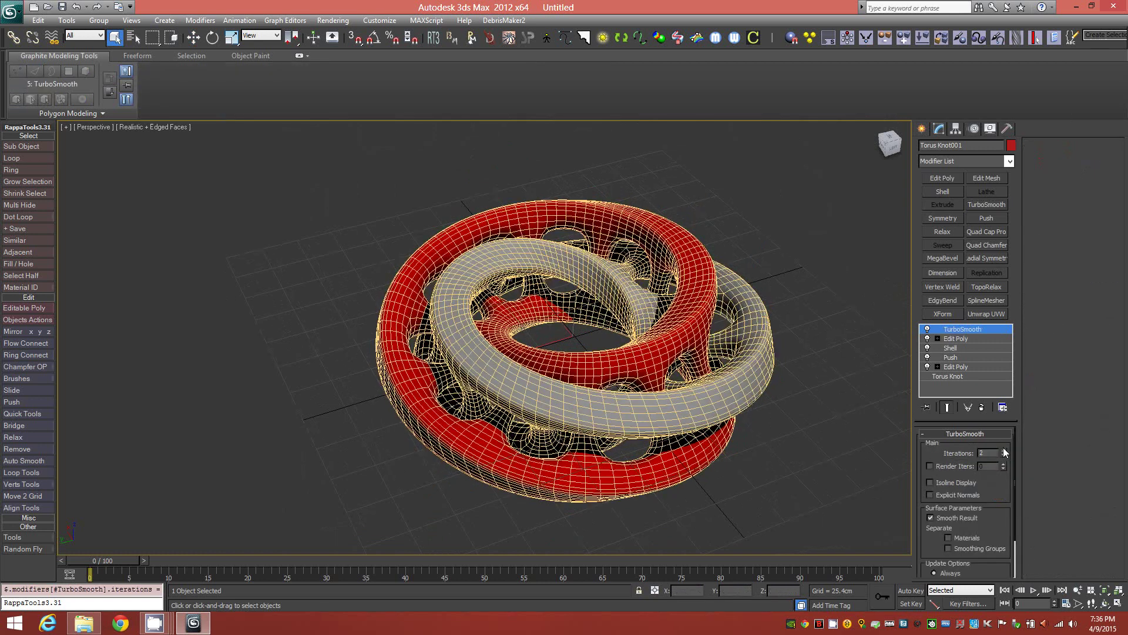
key(F4)
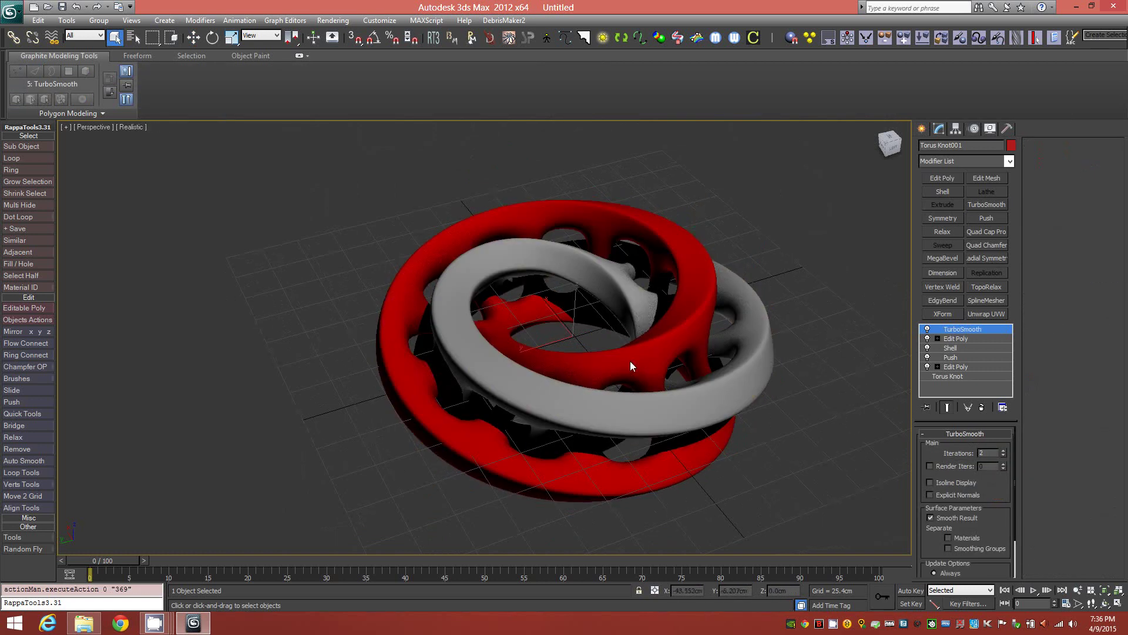
- Orbit around the smoothed knot to inspect it from oblique, low and face-on angles
alt+middle_drag(633, 354, 595, 397)
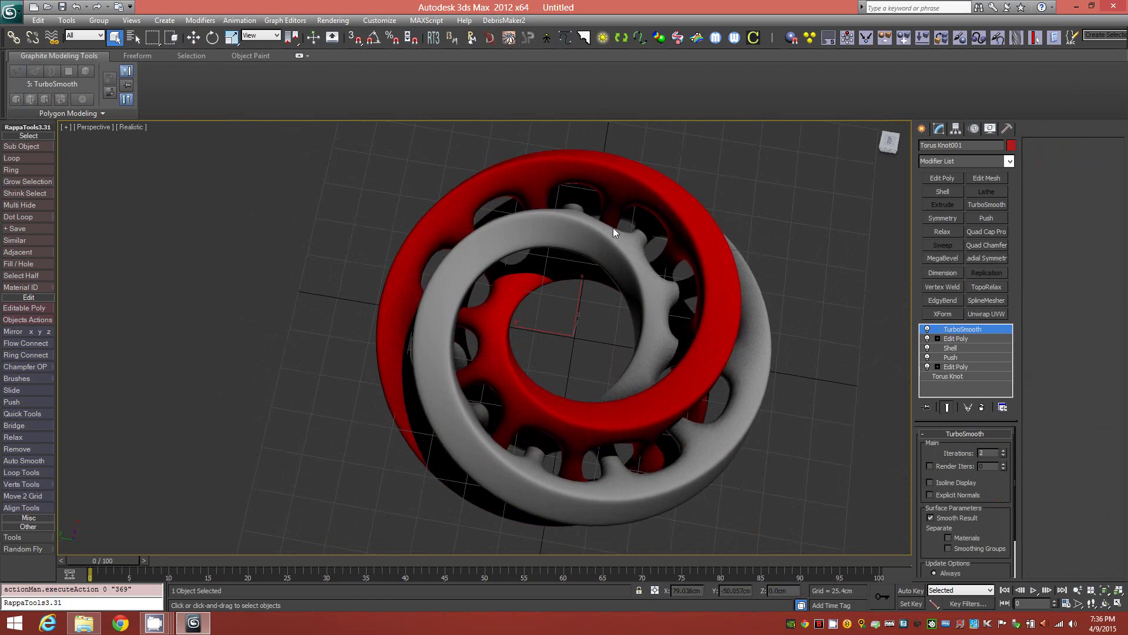
alt+middle_drag(713, 375, 510, 386)
alt+middle_drag(566, 351, 583, 390)
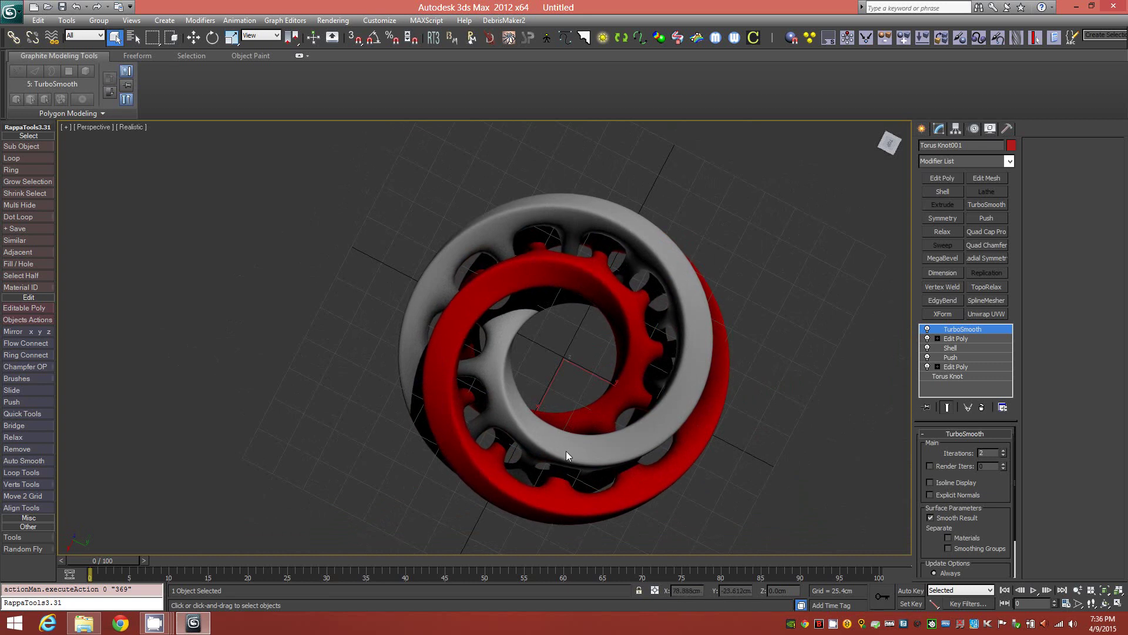
alt+middle_drag(628, 322, 688, 382)
alt+middle_drag(576, 248, 587, 354)
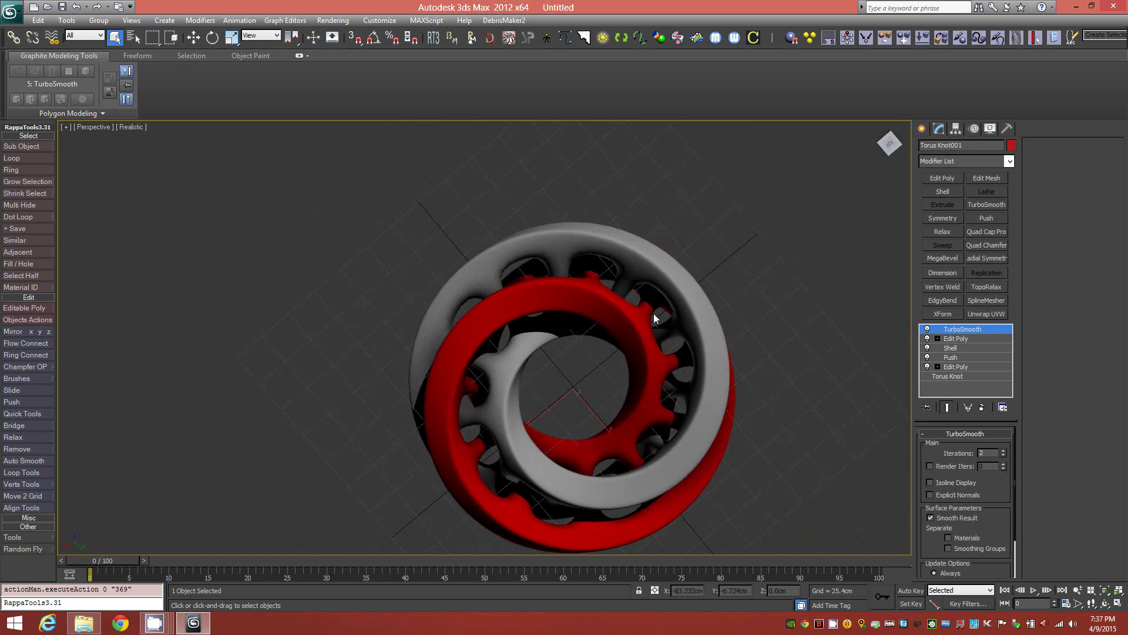
alt+middle_drag(657, 324, 601, 417)
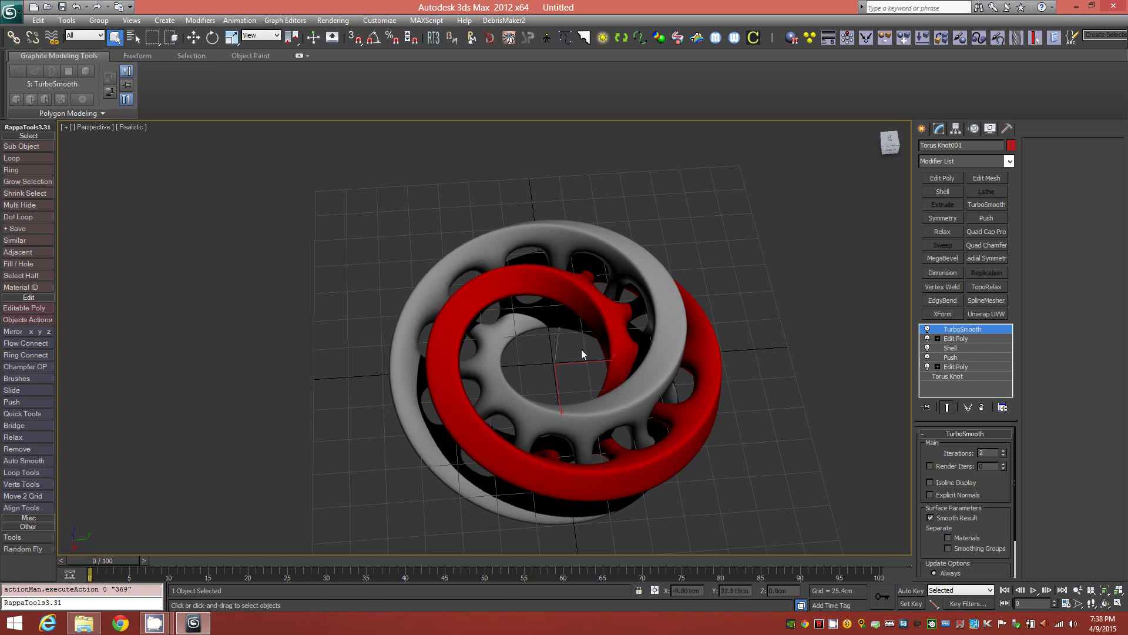
alt+middle_drag(621, 454, 541, 351)
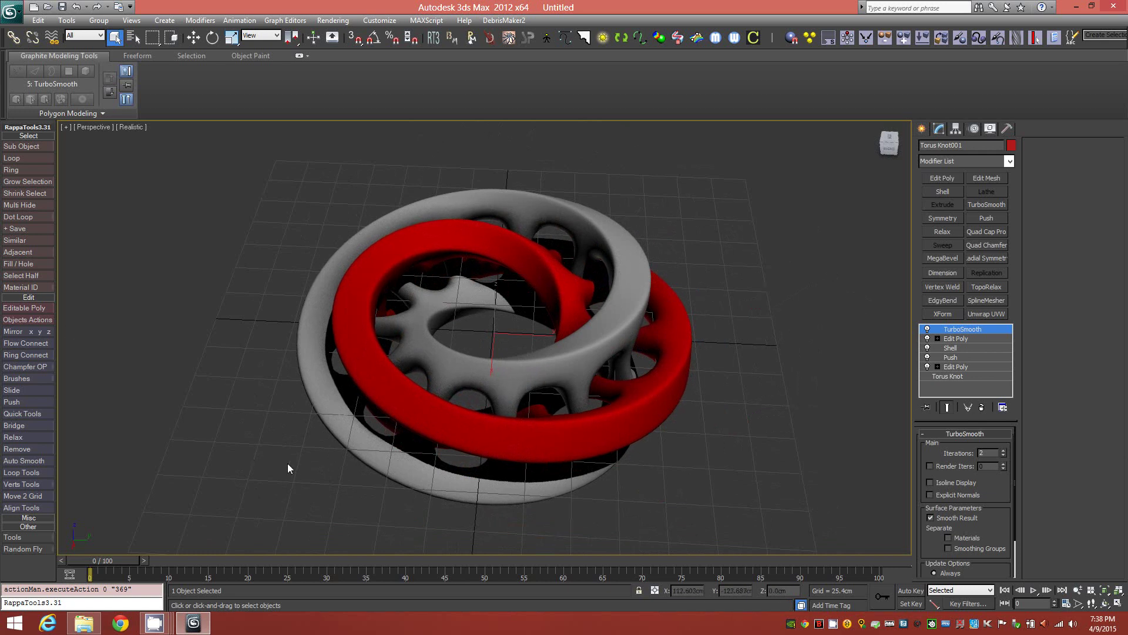
alt+middle_drag(439, 418, 333, 460)
click(154, 623)
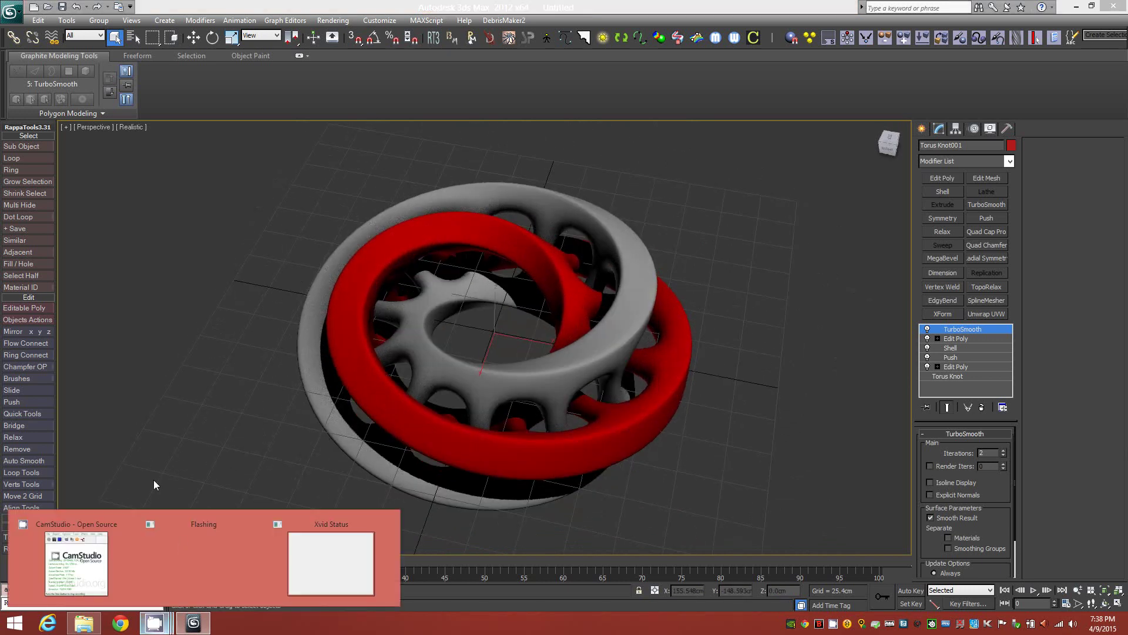